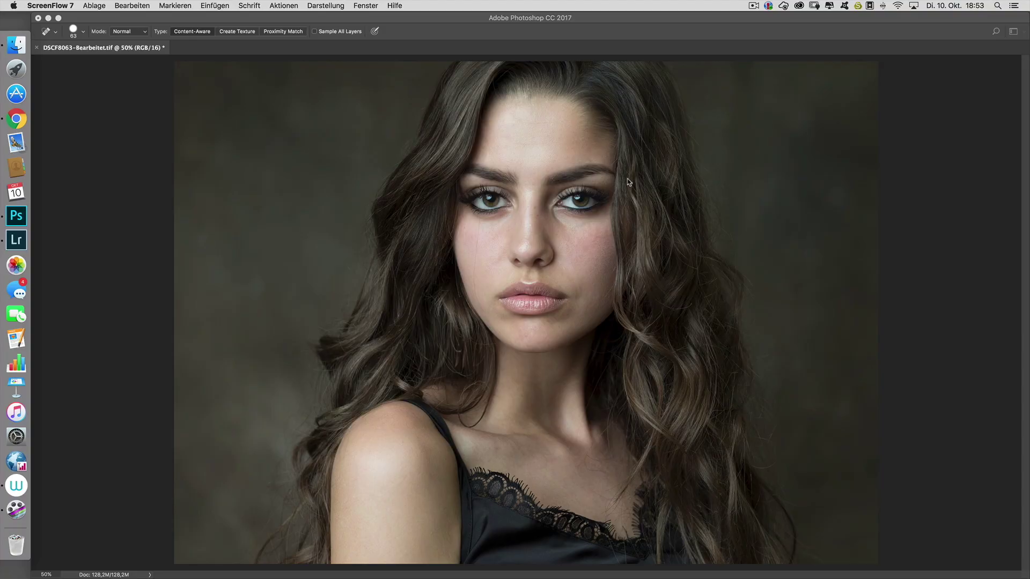
Duplicate the Background layer twice.
{"action": "left_click", "coordinate": [943, 75]}
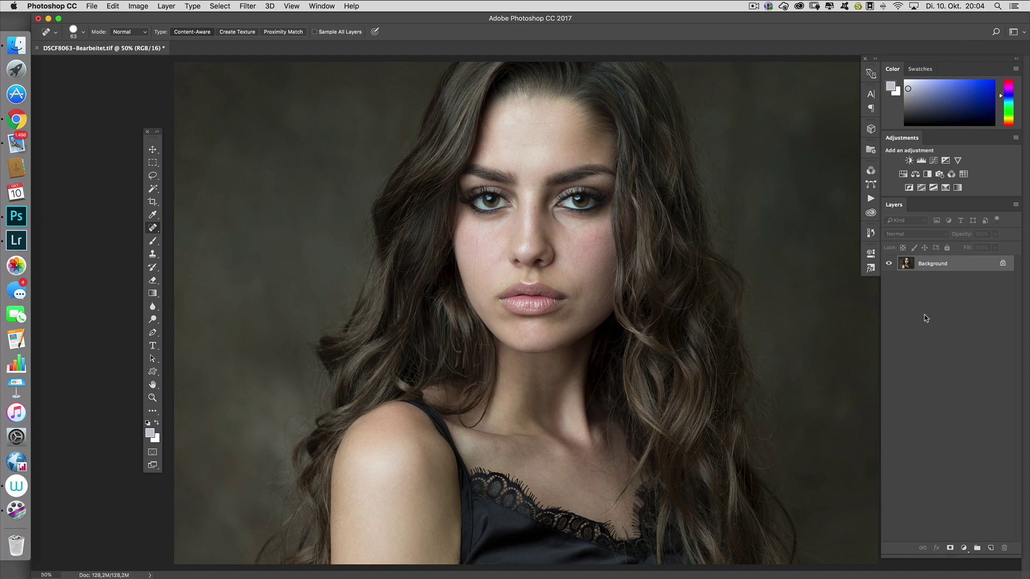
{"action": "key", "text": "super+j"}
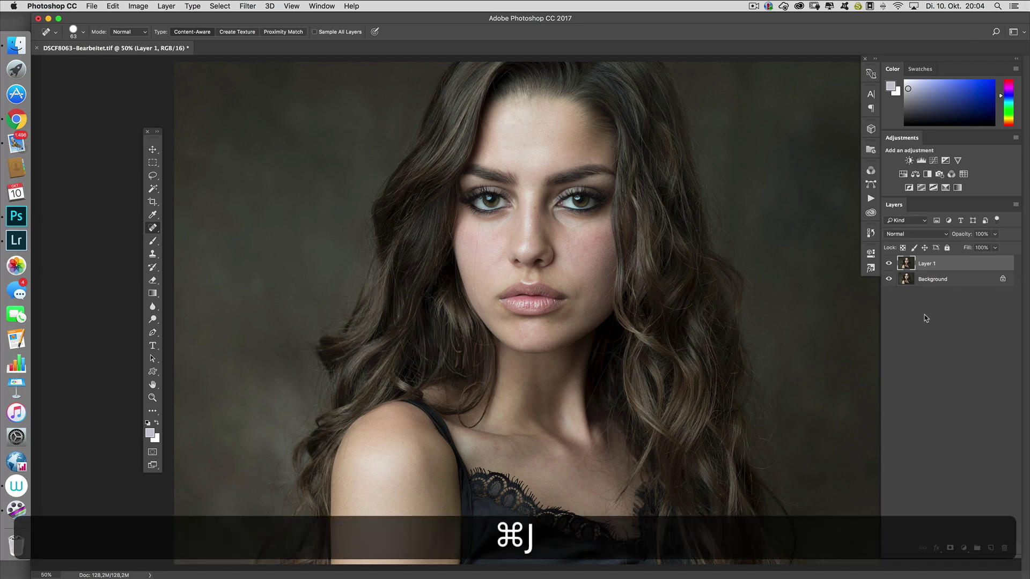
{"action": "key", "text": "super+j"}
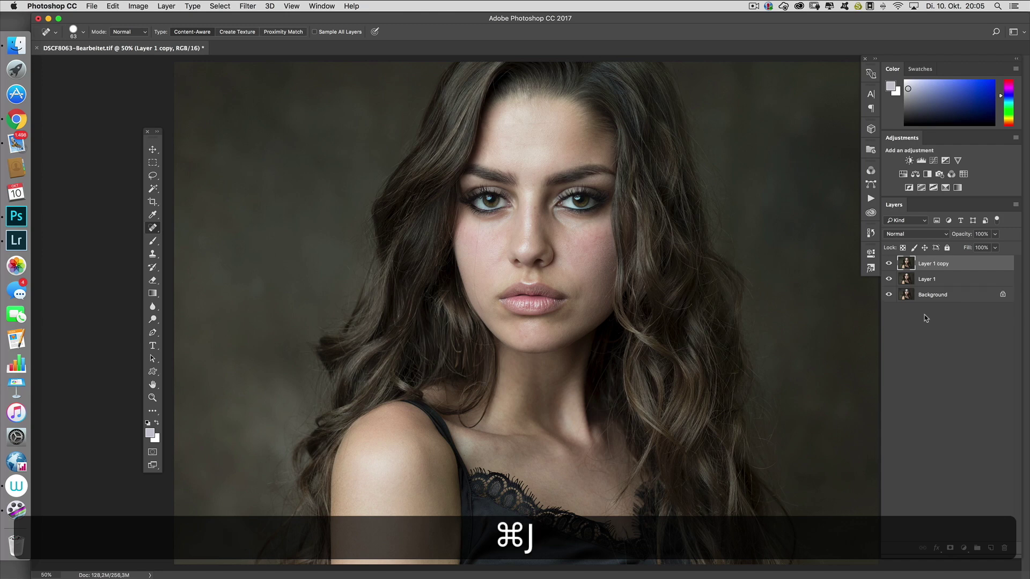
Rename the lower layer copy Tones and the upper layer copy Texture.
{"action": "left_click", "coordinate": [932, 279]}
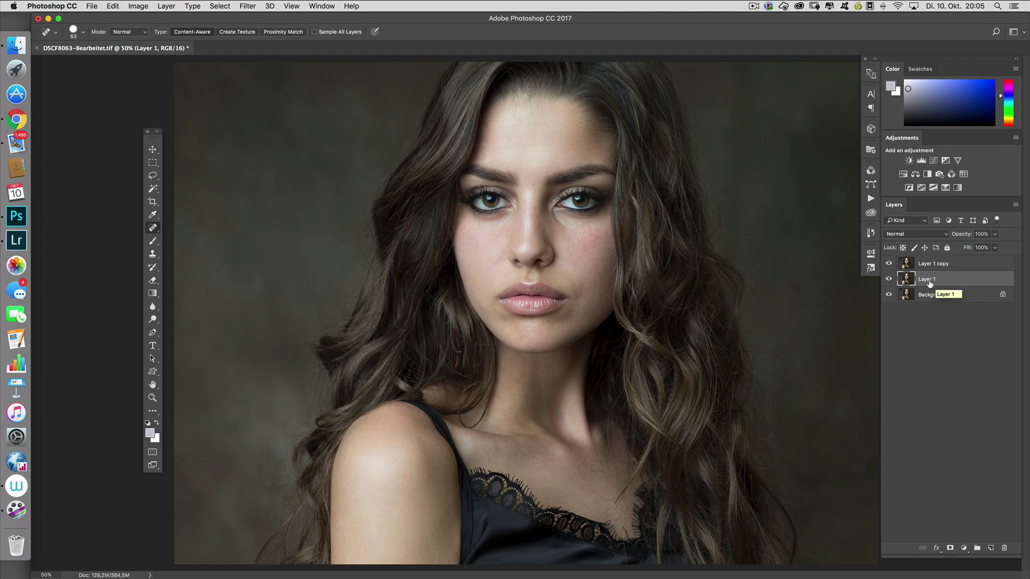
{"action": "left_click", "coordinate": [927, 284]}
{"action": "double_click", "coordinate": [936, 283]}
{"action": "type", "text": "Tones"}
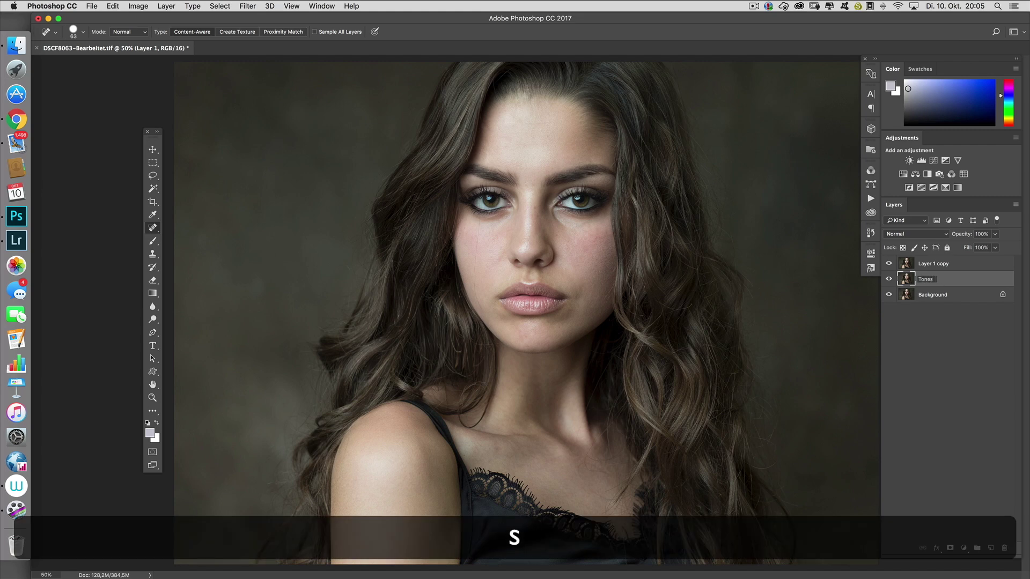
{"action": "left_click", "coordinate": [942, 264]}
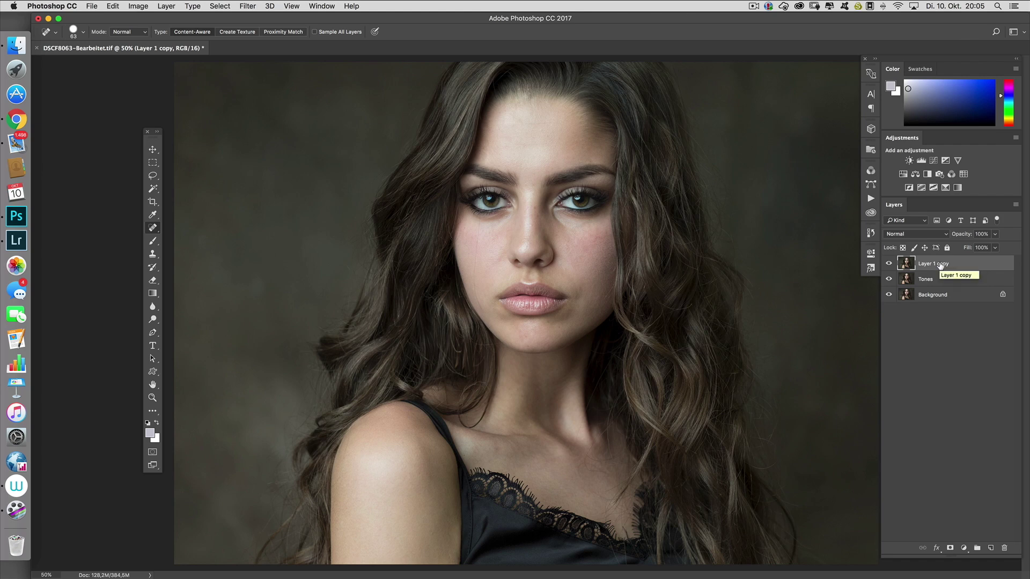
{"action": "double_click", "coordinate": [936, 265]}
{"action": "type", "text": "Texture"}
Group the Tones and Texture layers and name the group Skin Retouching.
{"action": "left_click", "coordinate": [952, 279]}
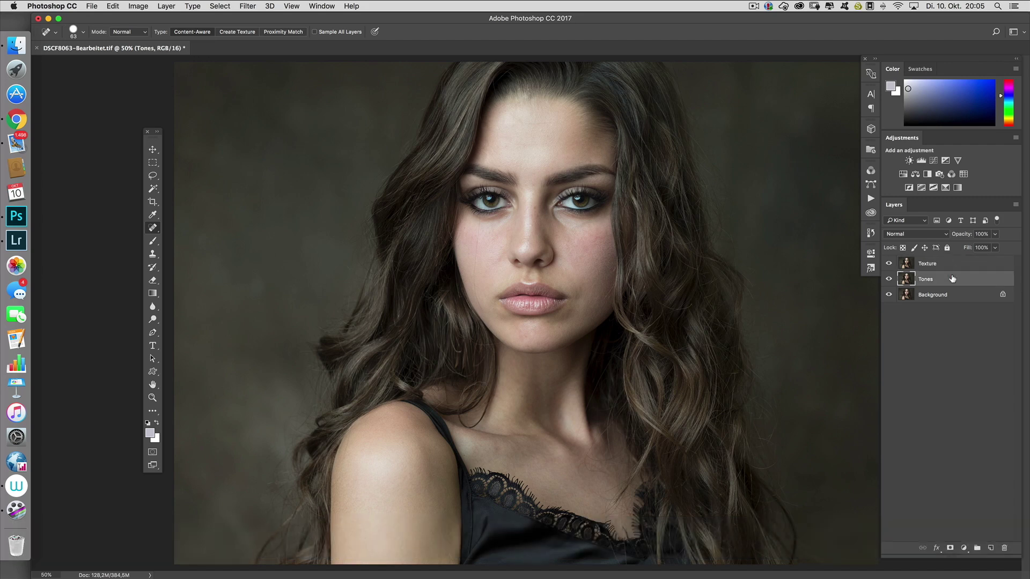
{"action": "left_click", "coordinate": [960, 263], "text": "super"}
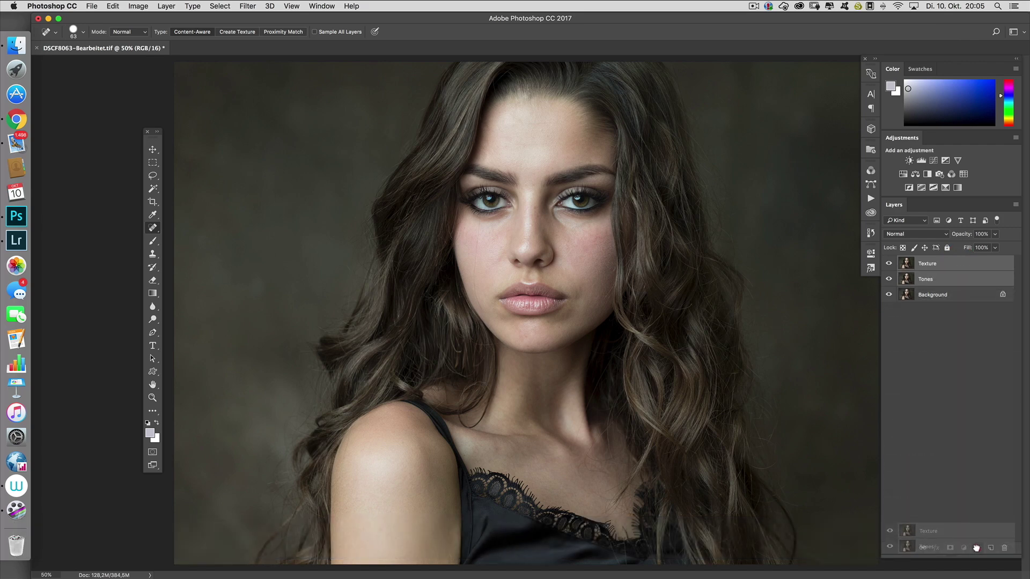
{"action": "left_click", "coordinate": [976, 548]}
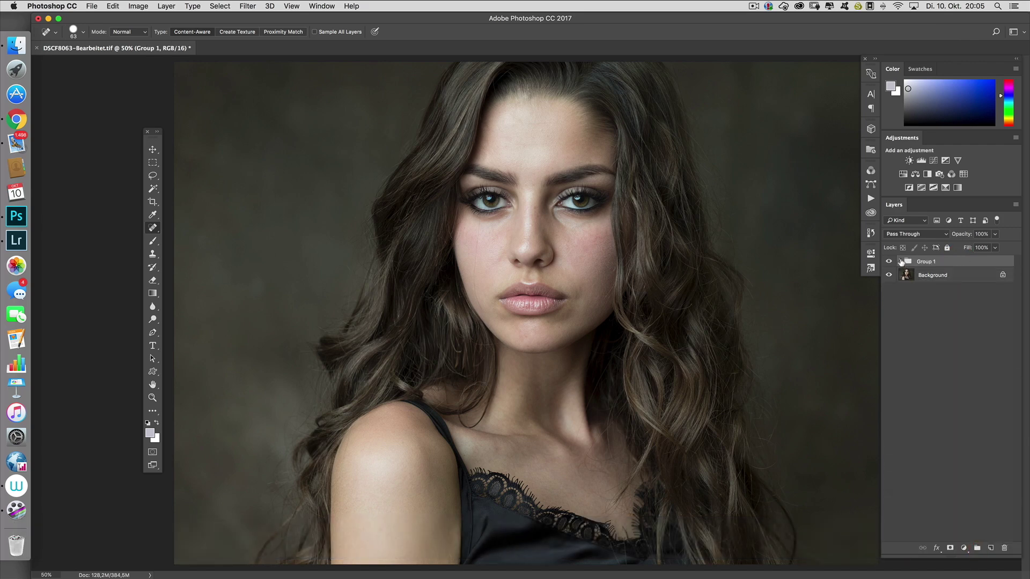
{"action": "left_click", "coordinate": [900, 261]}
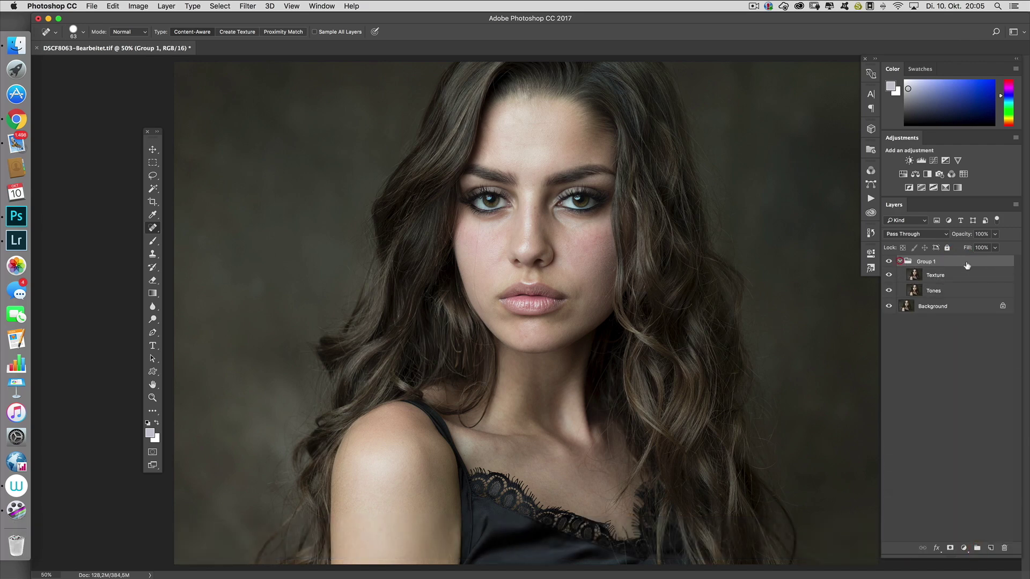
{"action": "double_click", "coordinate": [927, 262]}
{"action": "type", "text": "Sk"}
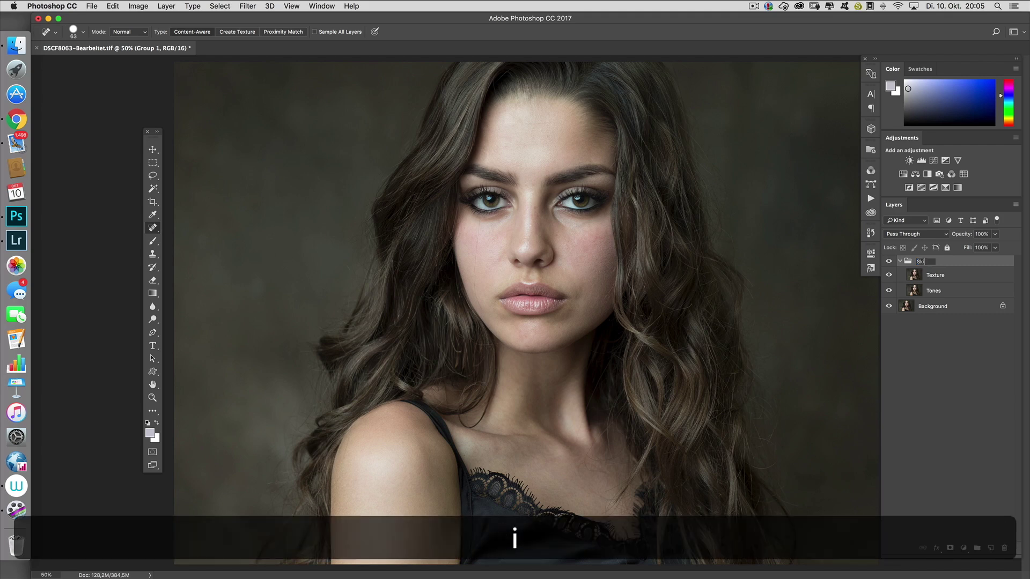
{"action": "type", "text": "in Retouching"}
Hide the Texture layer and apply the Dust & Scratches filter to the Tones layer with radius 11 pixels and threshold 0.
{"action": "left_click", "coordinate": [935, 290]}
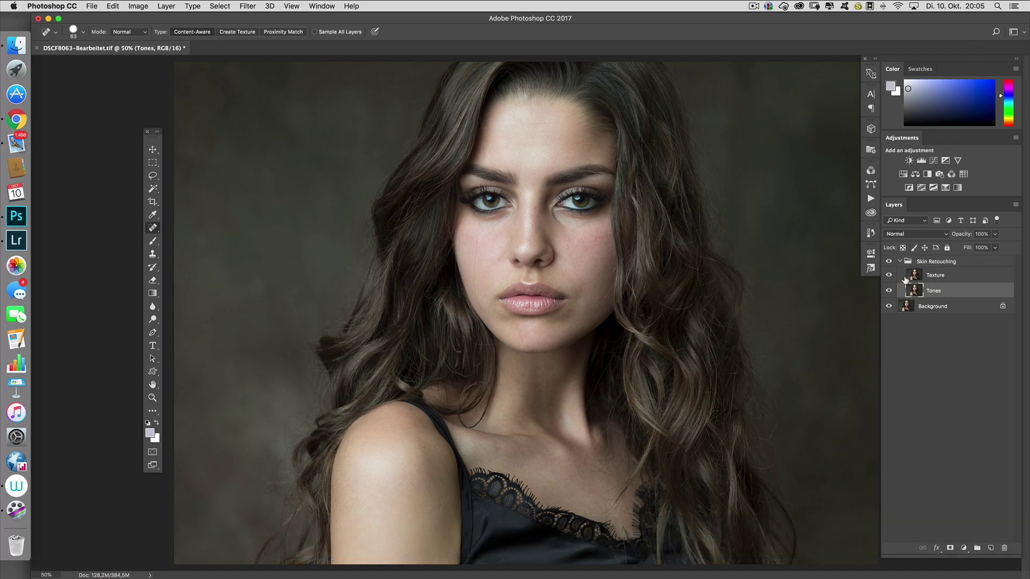
{"action": "left_click", "coordinate": [888, 276]}
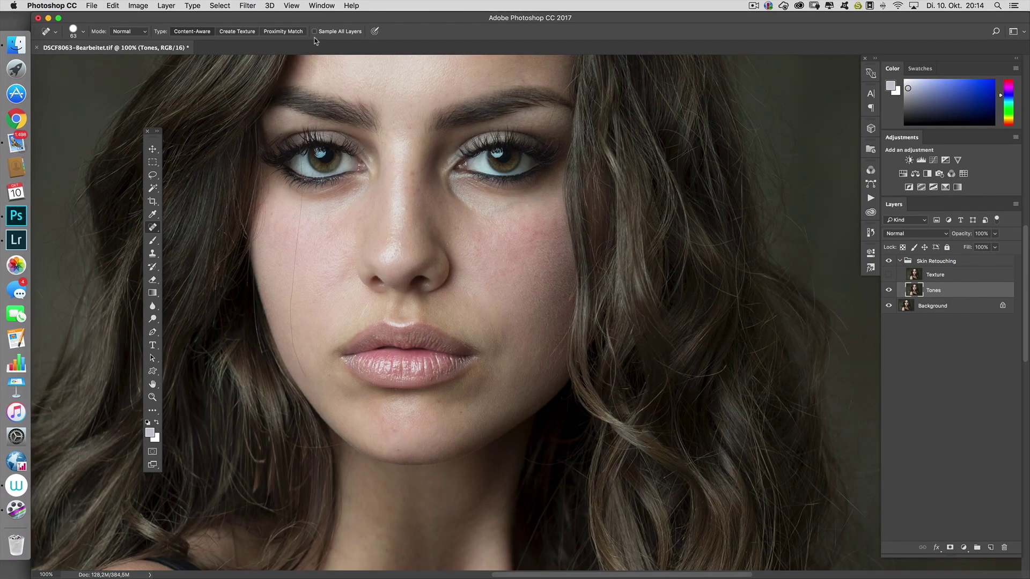
{"action": "left_click", "coordinate": [250, 6]}
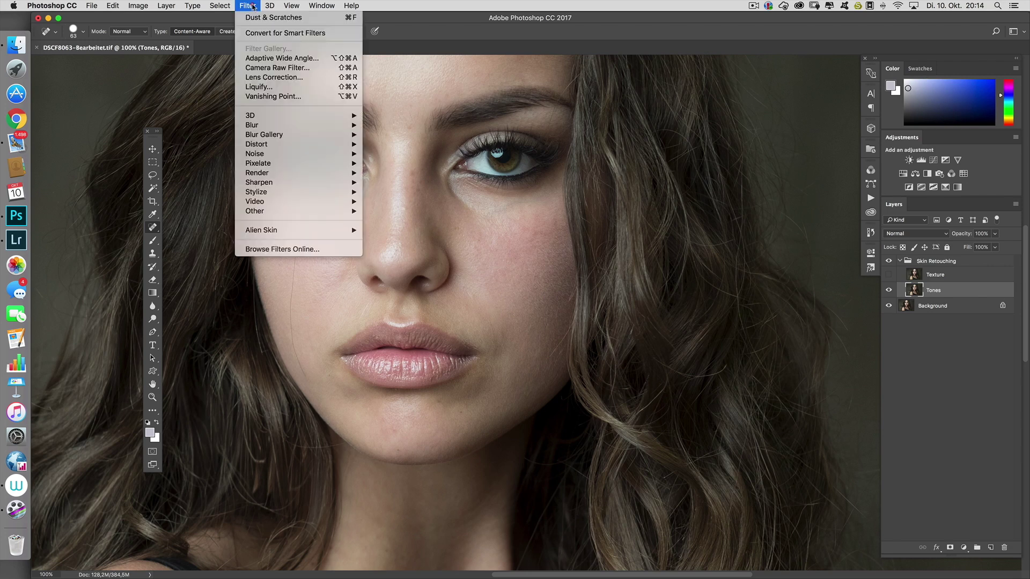
{"action": "mouse_move", "coordinate": [270, 156]}
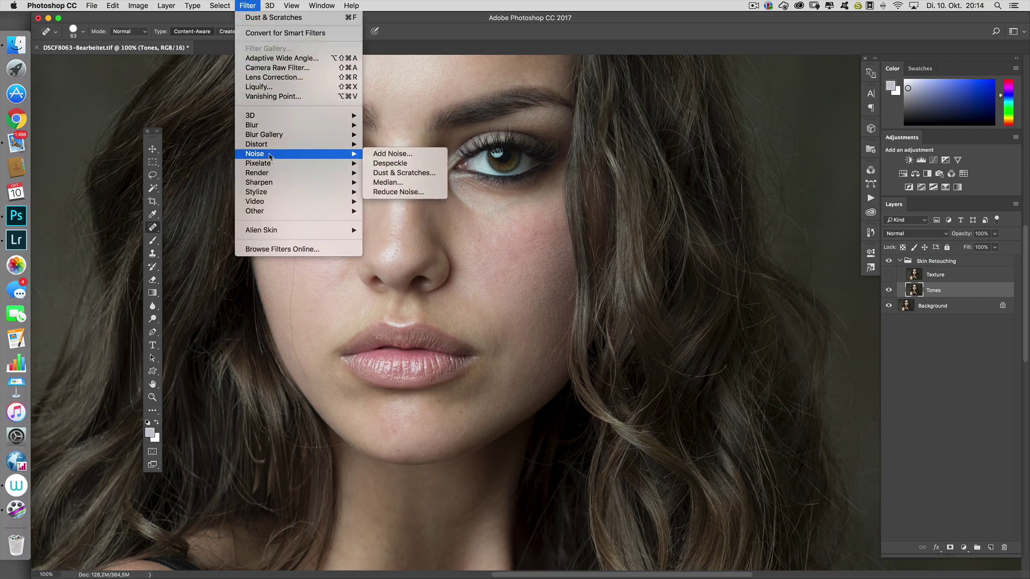
{"action": "left_click", "coordinate": [422, 172]}
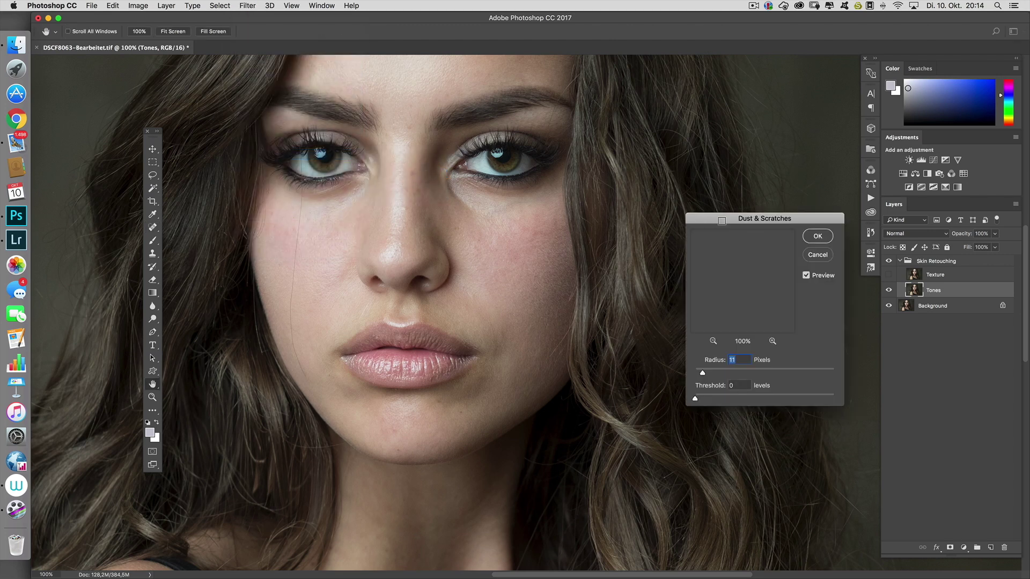
{"action": "left_click_drag", "start_coordinate": [720, 219], "coordinate": [638, 184]}
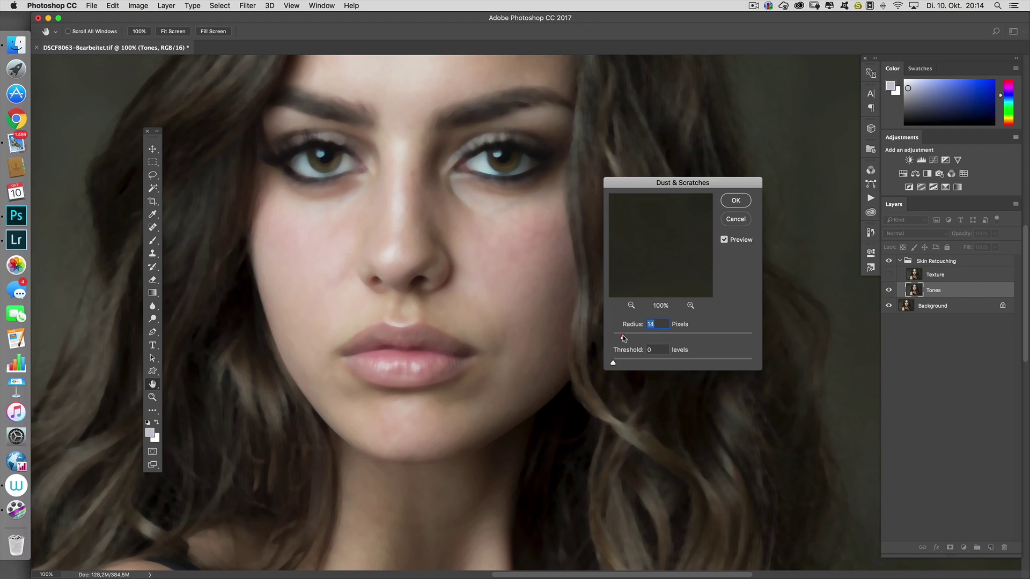
{"action": "left_click_drag", "start_coordinate": [621, 337], "coordinate": [624, 338]}
{"action": "left_click_drag", "start_coordinate": [623, 339], "coordinate": [620, 339]}
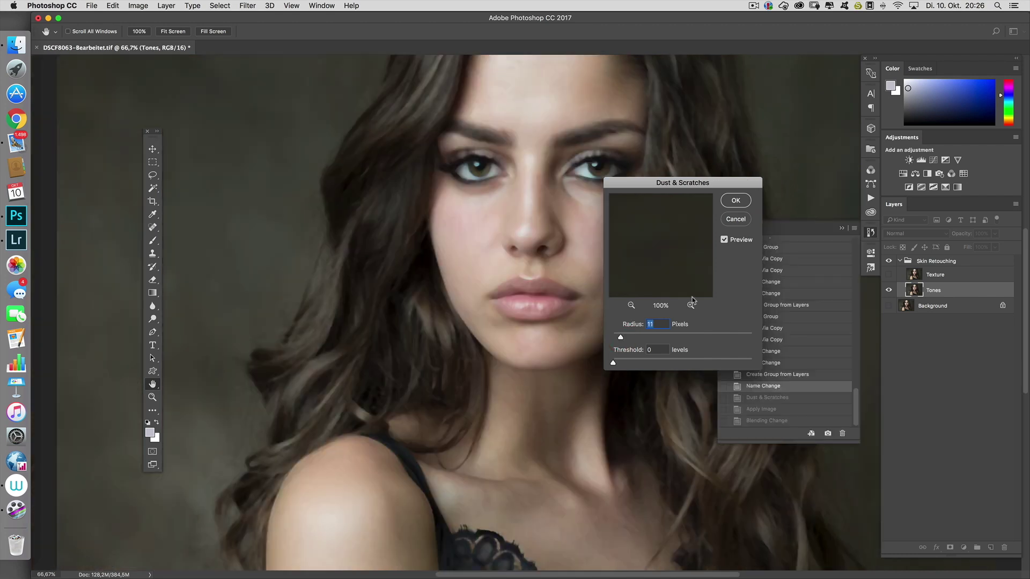
{"action": "left_click", "coordinate": [740, 201]}
{"action": "key", "text": "j"}
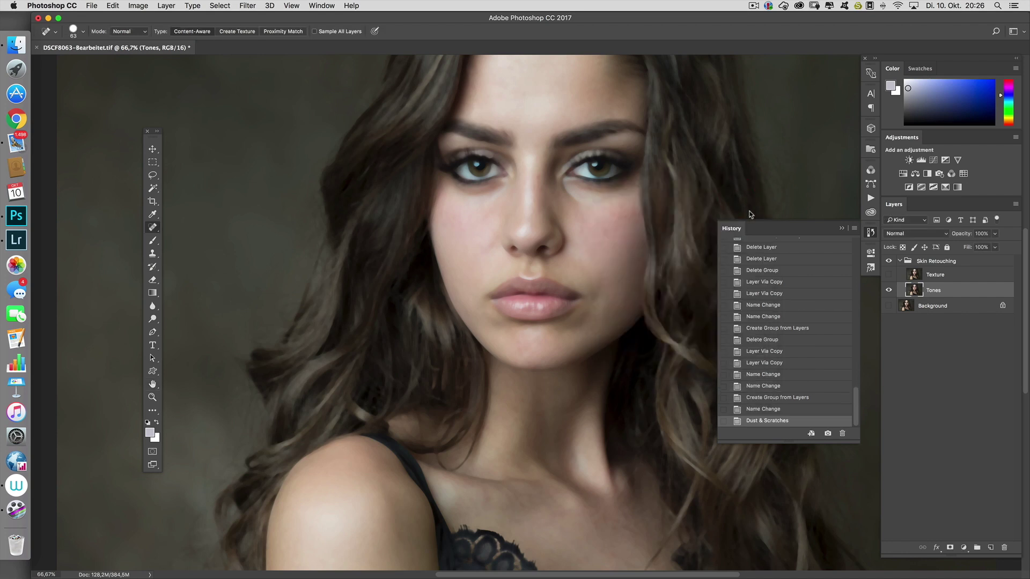
Show the Texture layer and run Apply Image on it with source layer Tones, Invert off, Subtract blending, scale 2 and offset 128.
{"action": "left_click", "coordinate": [950, 277]}
{"action": "left_click", "coordinate": [888, 275]}
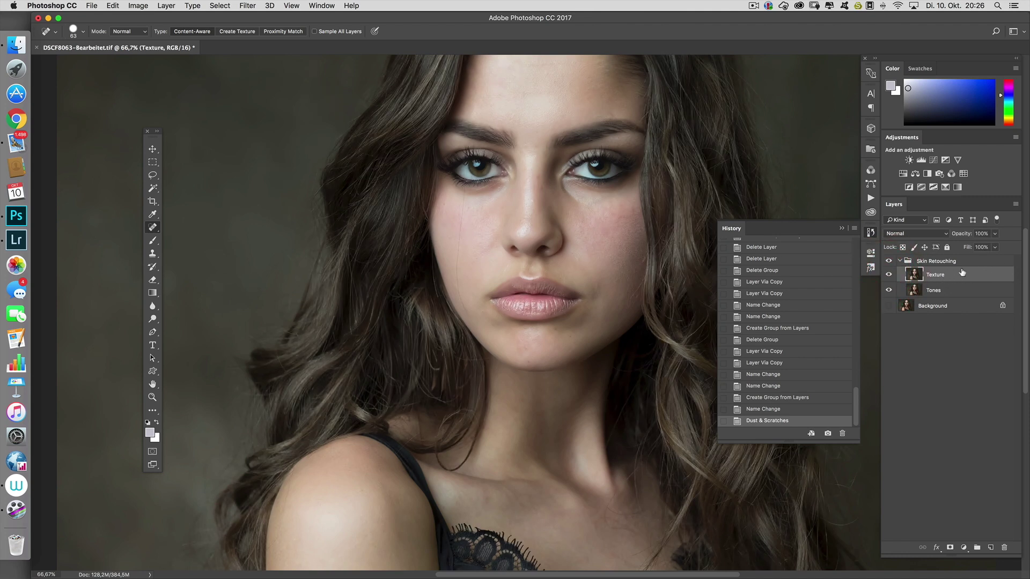
{"action": "left_click", "coordinate": [134, 7]}
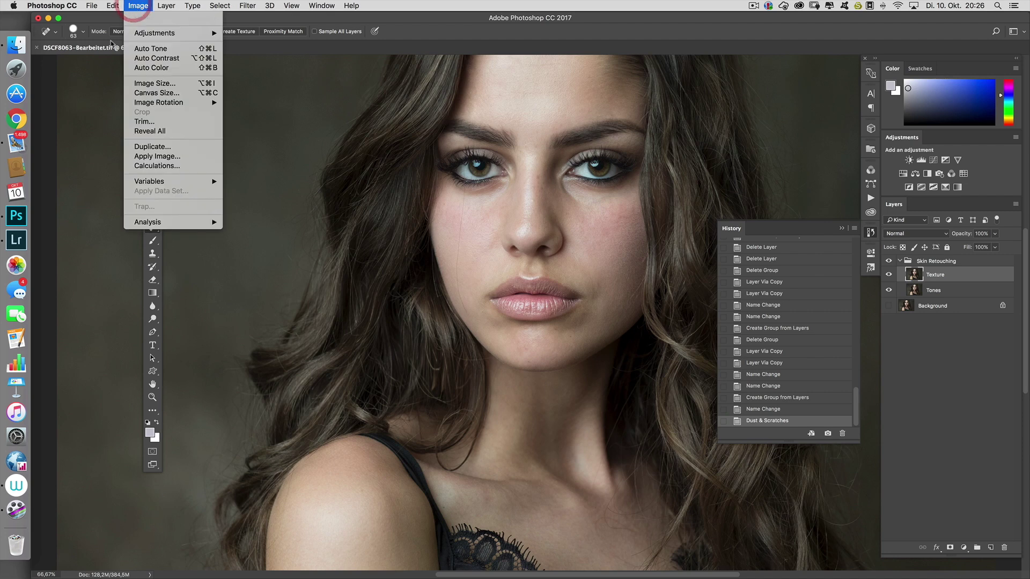
{"action": "left_click", "coordinate": [178, 156]}
{"action": "left_click_drag", "start_coordinate": [828, 92], "coordinate": [317, 149]}
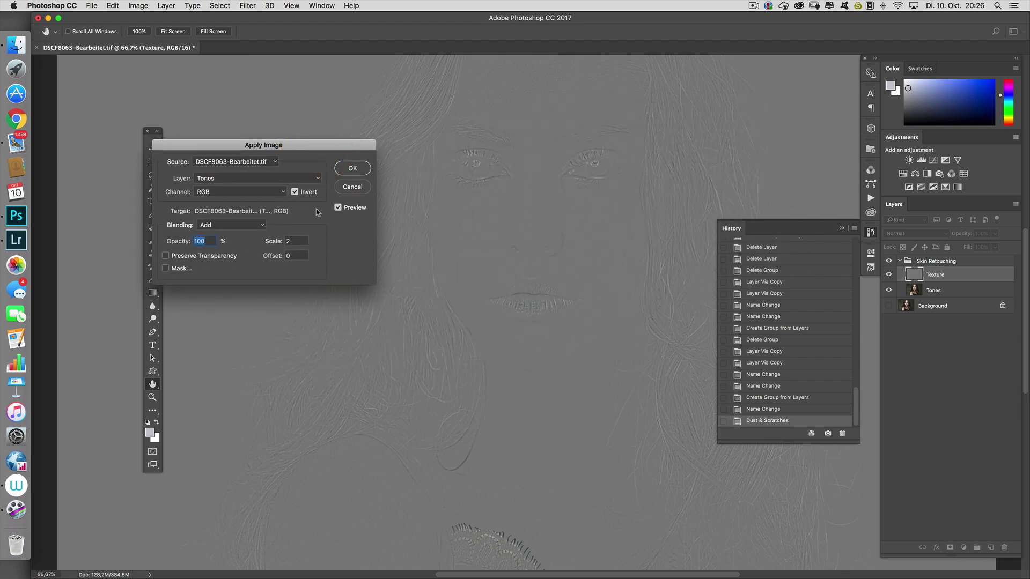
{"action": "left_click", "coordinate": [205, 179]}
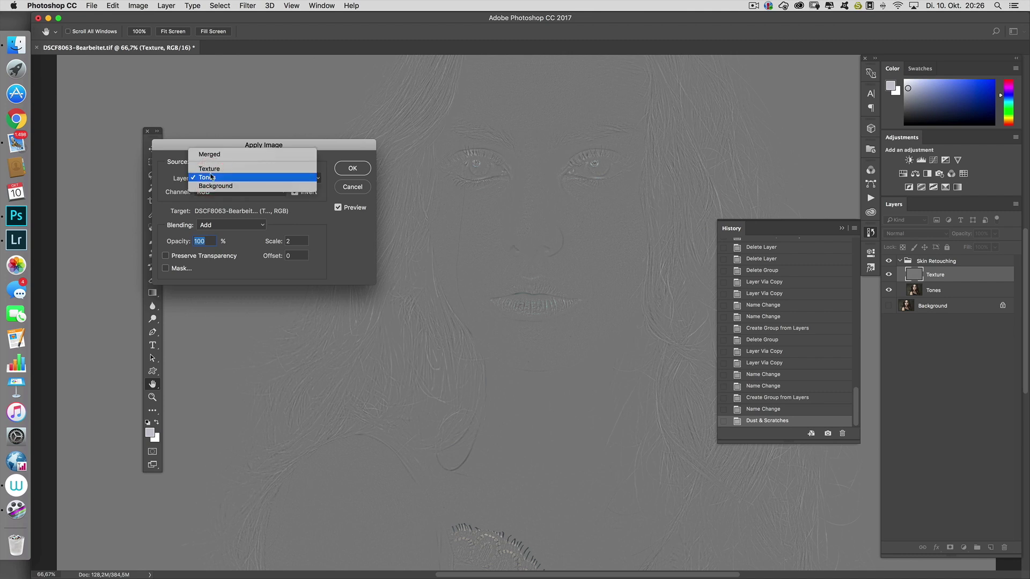
{"action": "left_click", "coordinate": [213, 178]}
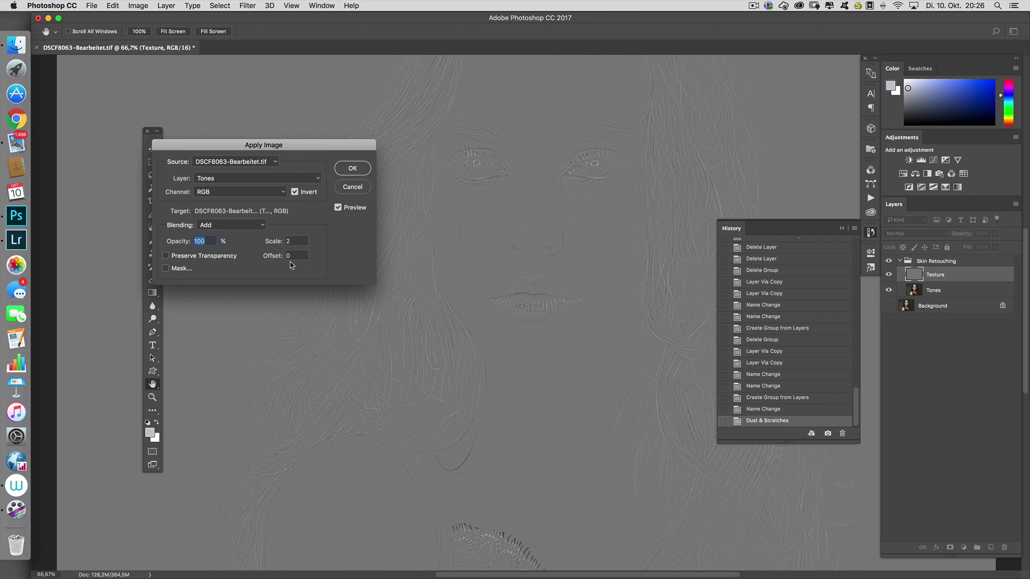
{"action": "left_click", "coordinate": [295, 192]}
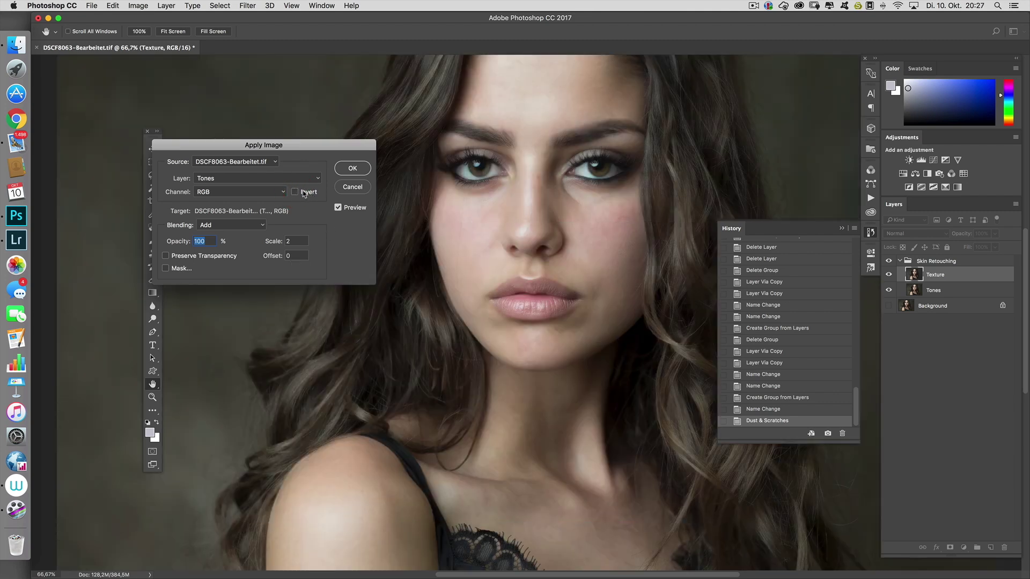
{"action": "left_click", "coordinate": [223, 229]}
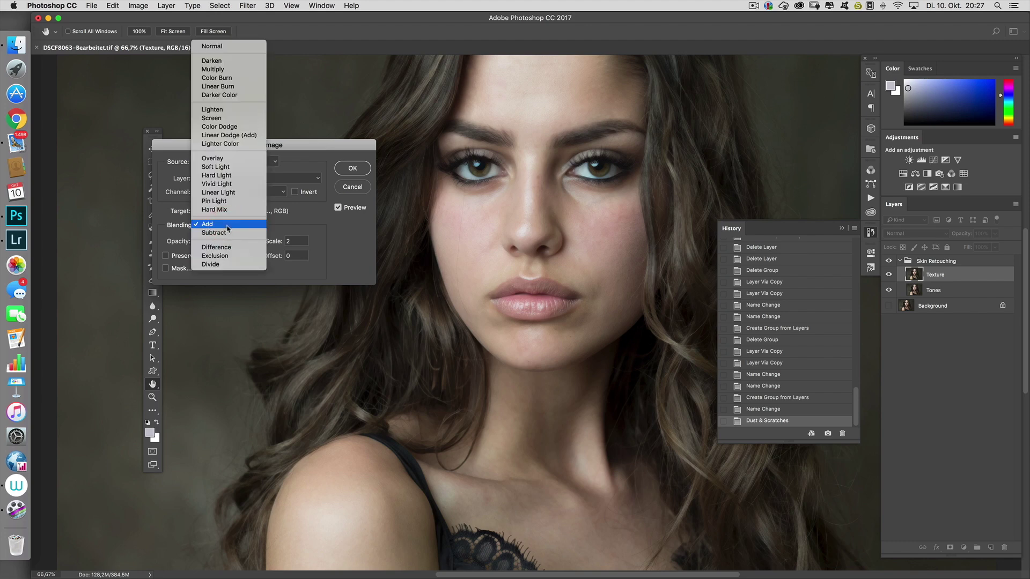
{"action": "left_click", "coordinate": [229, 232]}
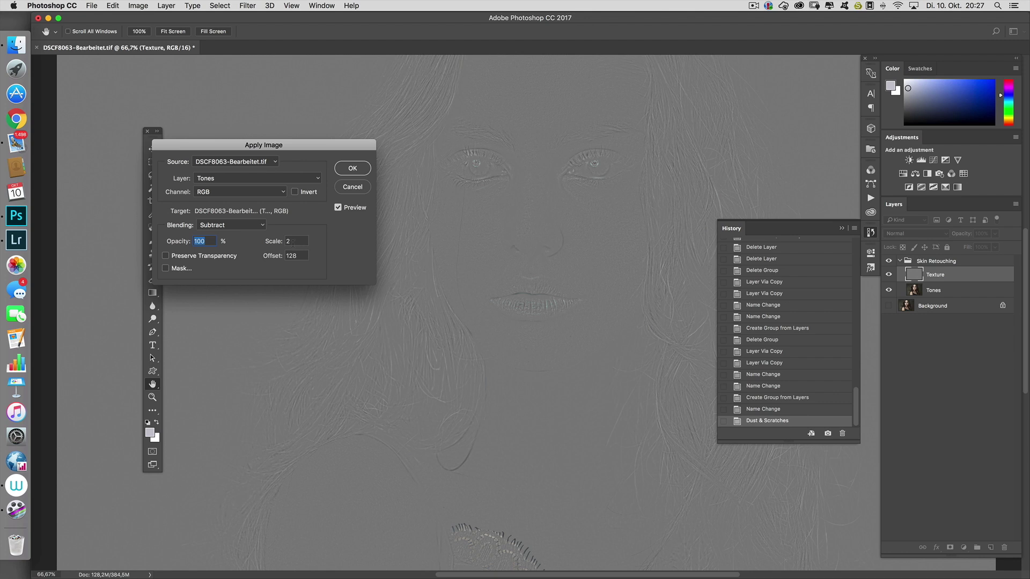
{"action": "left_click", "coordinate": [352, 168]}
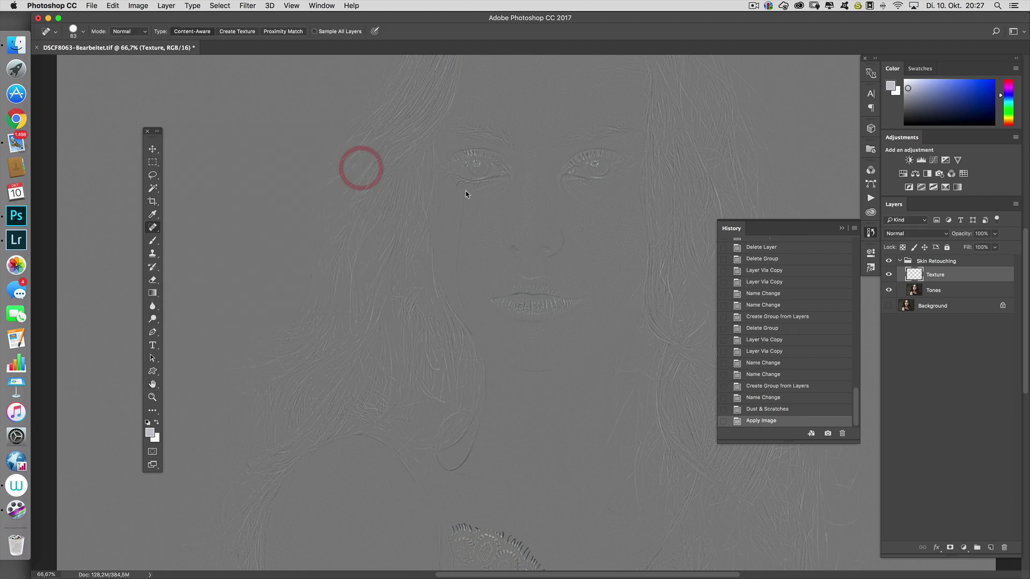
Set the Texture layer's blend mode to Linear Light and check the skin detail on the face.
{"action": "left_click", "coordinate": [548, 184], "text": "super"}
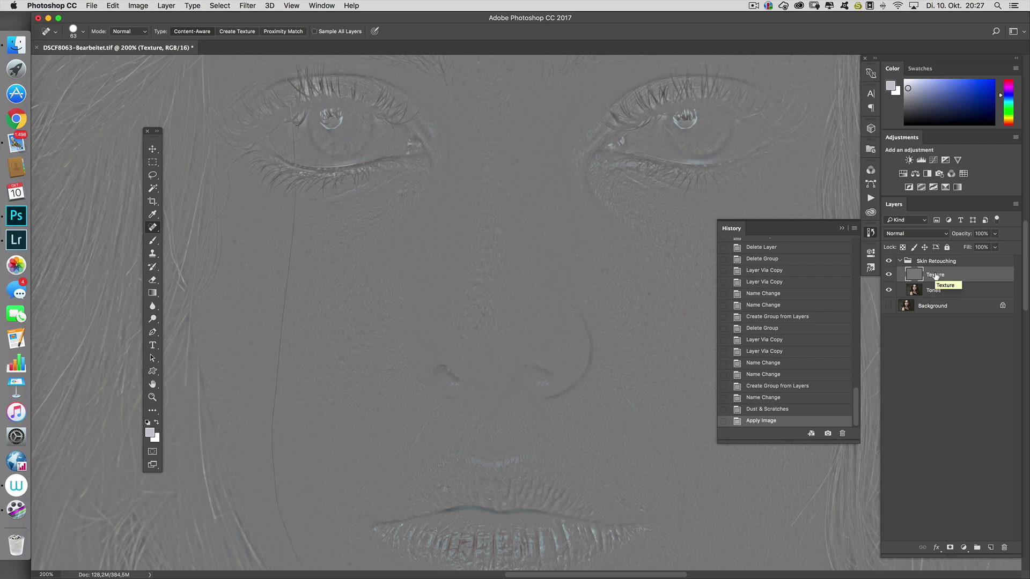
{"action": "left_click", "coordinate": [919, 233]}
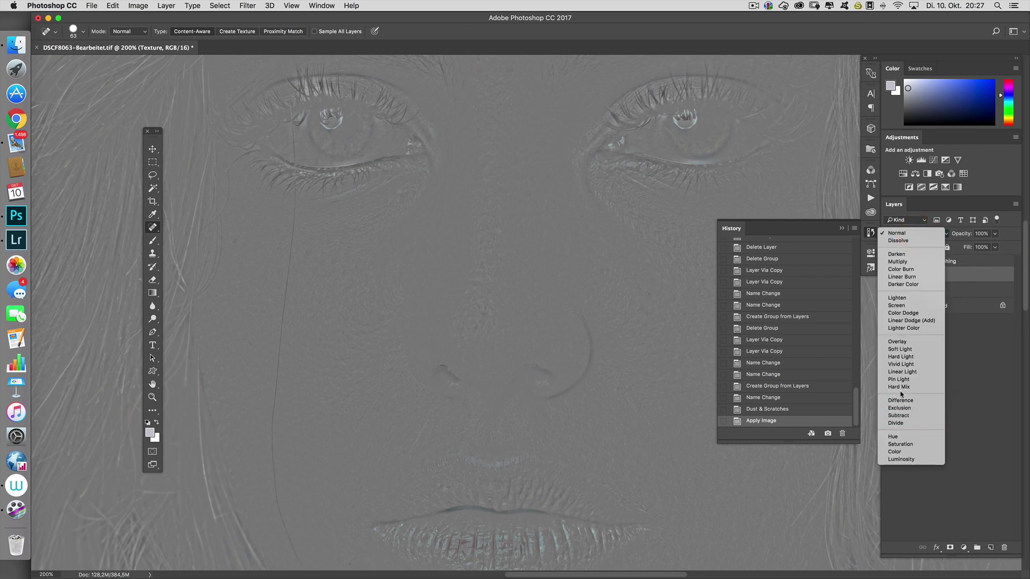
{"action": "left_click", "coordinate": [903, 371]}
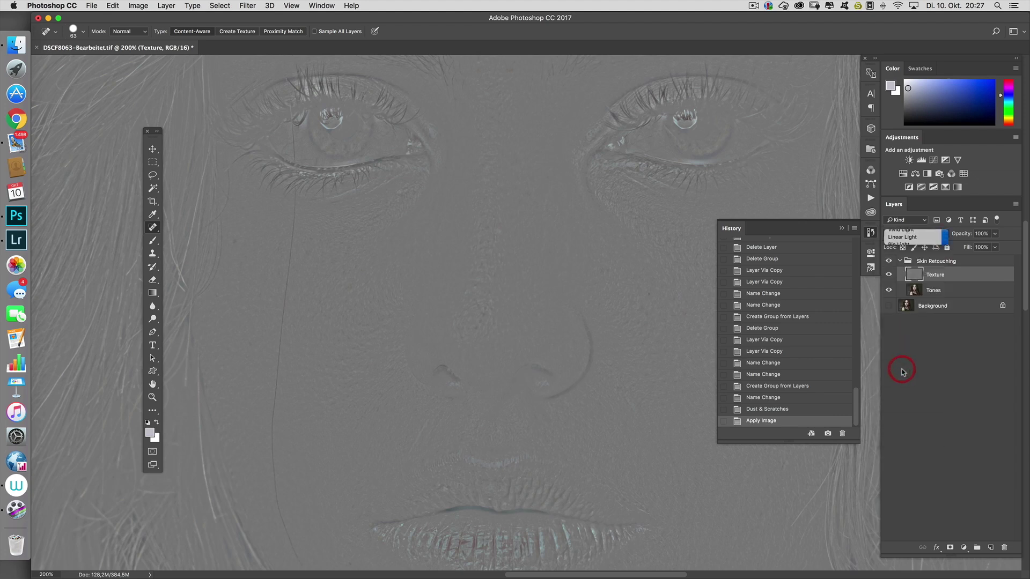
{"action": "key", "text": "super+space"}
{"action": "left_click", "coordinate": [481, 296], "text": "super"}
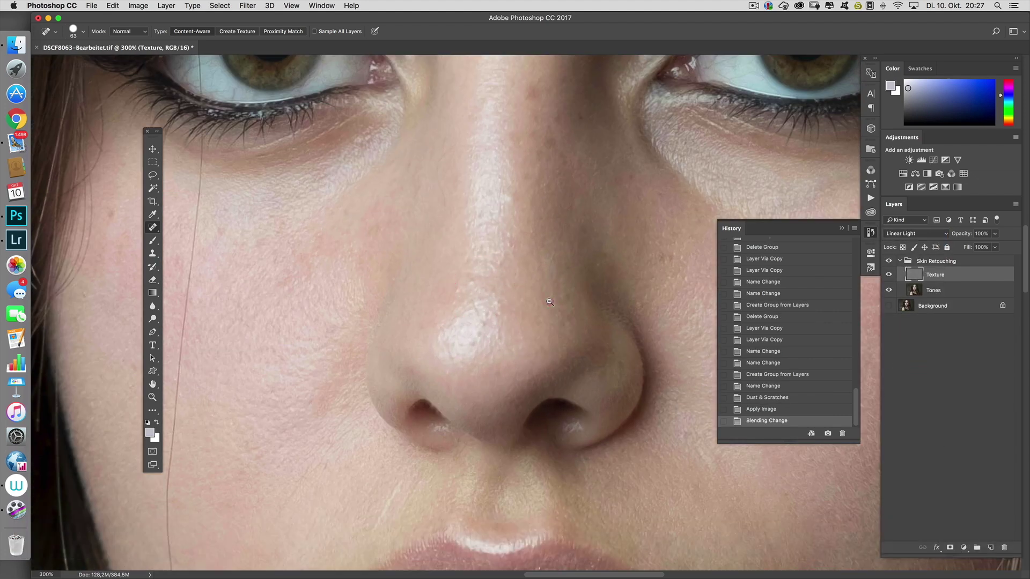
{"action": "left_click", "coordinate": [547, 299], "text": "alt+super"}
{"action": "left_click", "coordinate": [547, 299], "text": "alt+super"}
Toggle the visibility of the Tones and Texture layers to view each one on its own.
{"action": "left_click", "coordinate": [888, 289]}
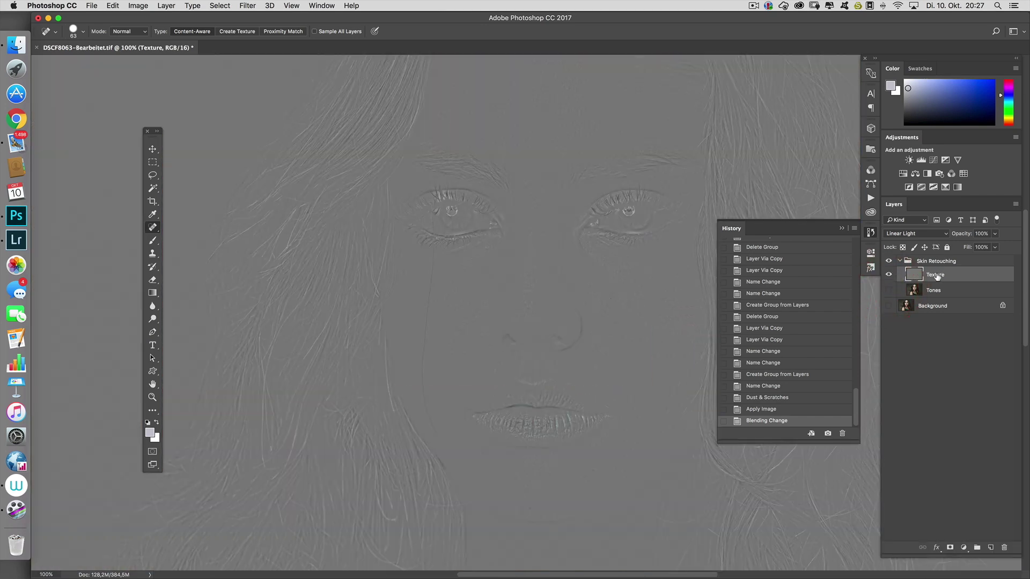
{"action": "left_click", "coordinate": [888, 275]}
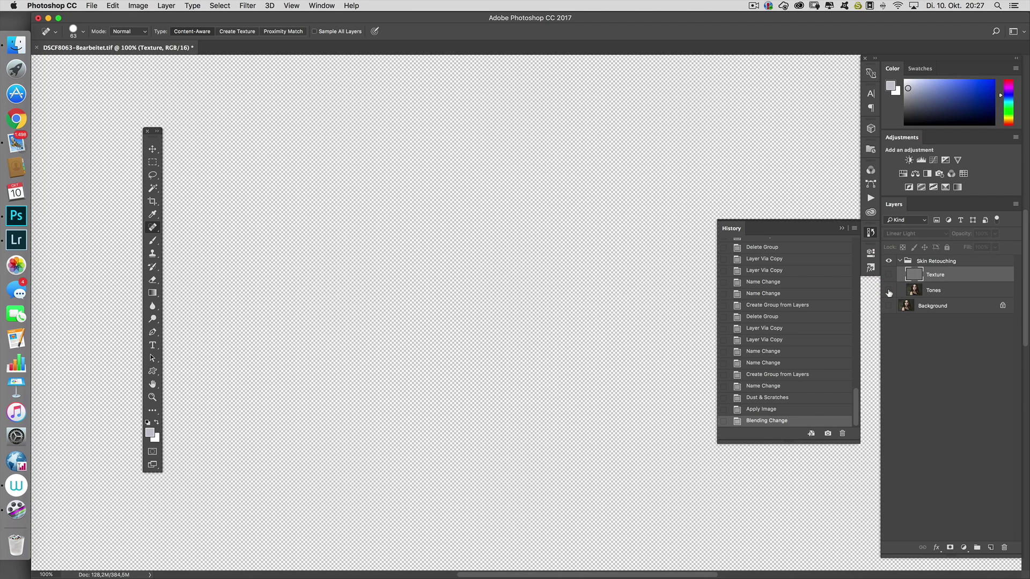
{"action": "left_click", "coordinate": [888, 290]}
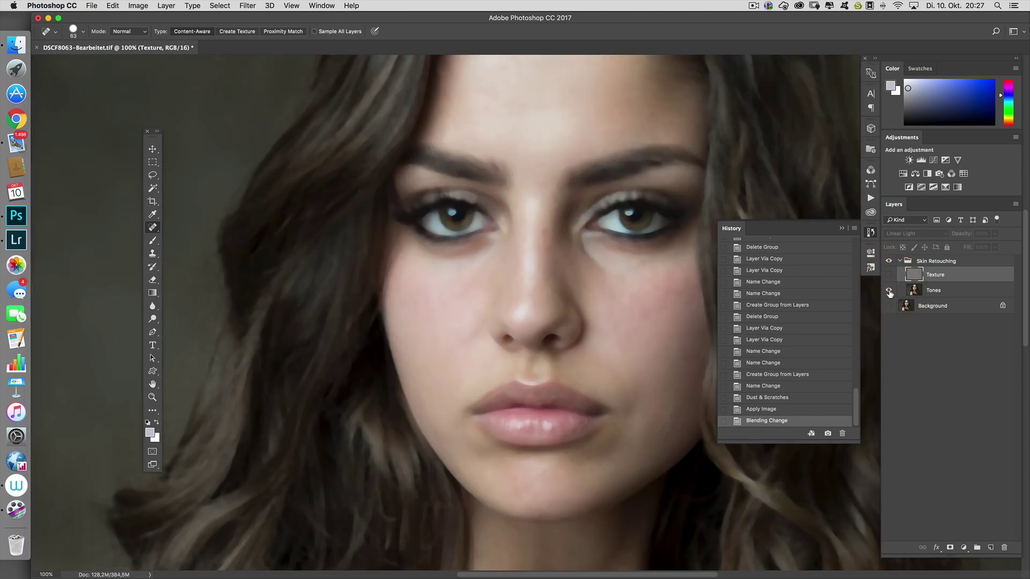
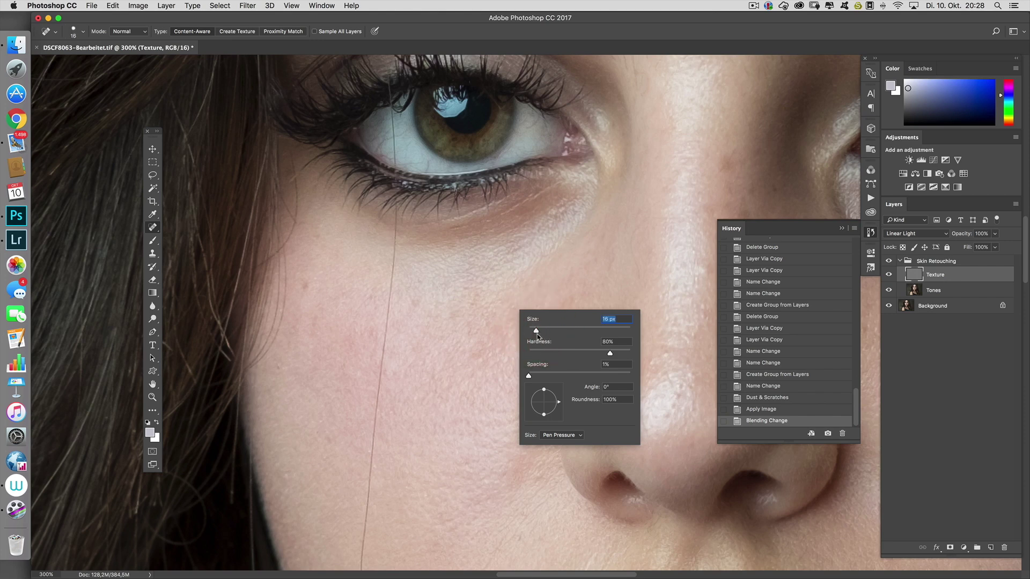
Remove the upper part of the long stray hair below the eye on the Texture layer with the Spot Healing Brush at 13 px.
{"action": "left_click", "coordinate": [154, 229]}
{"action": "left_click", "coordinate": [169, 225]}
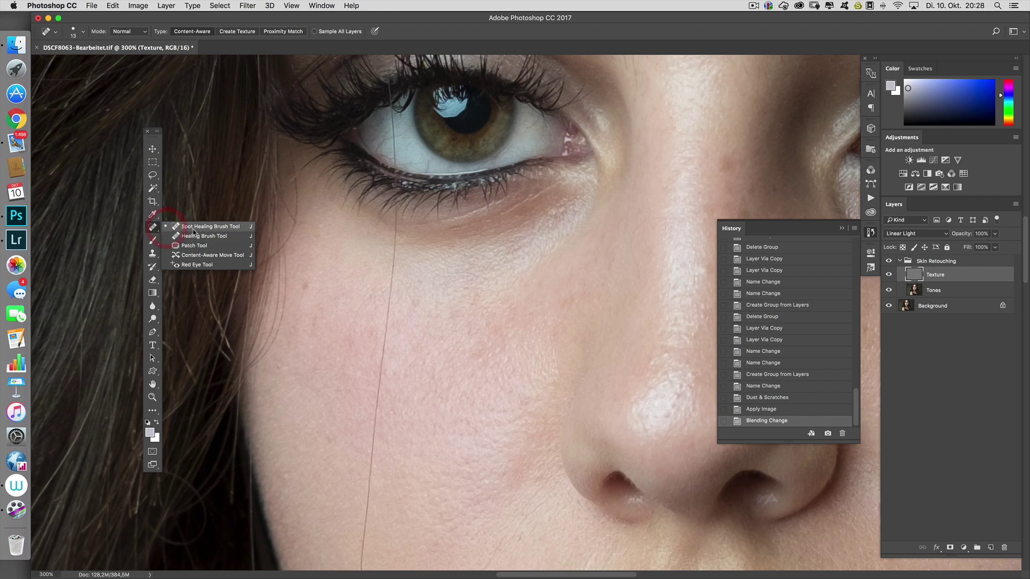
{"action": "left_click", "coordinate": [394, 223]}
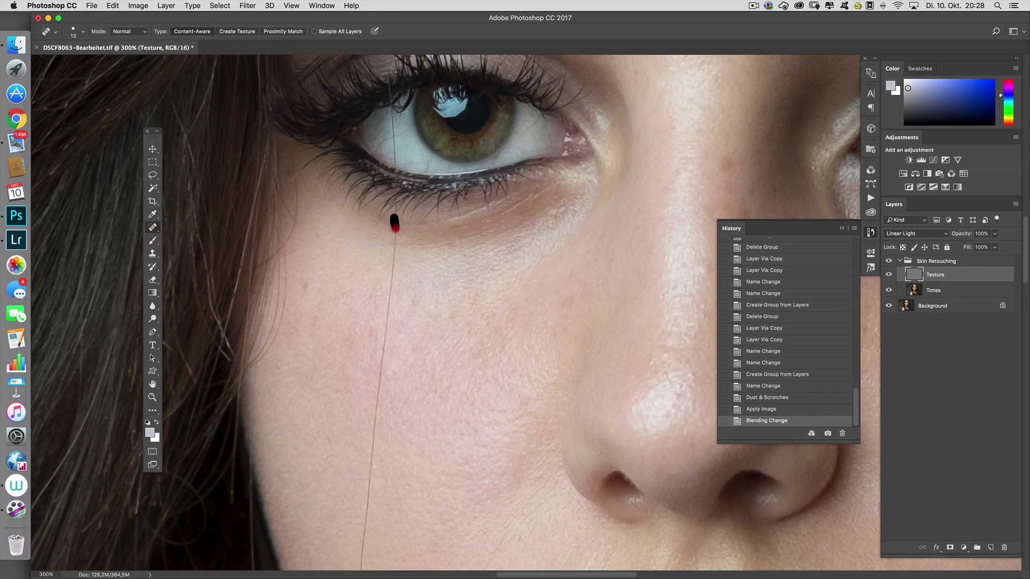
{"action": "left_click_drag", "start_coordinate": [396, 251], "coordinate": [383, 344]}
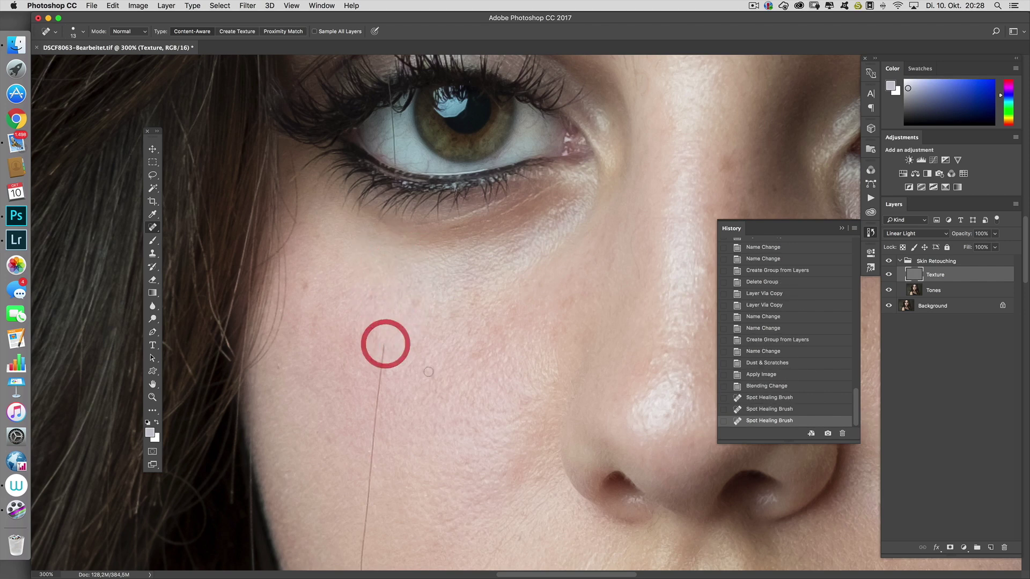
{"action": "left_click_drag", "start_coordinate": [421, 402], "coordinate": [452, 299]}
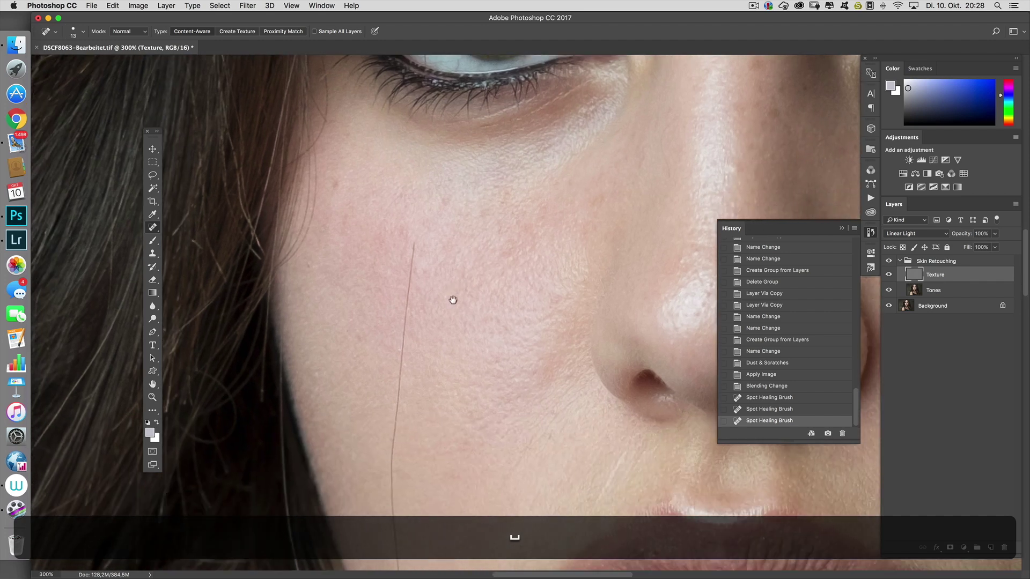
{"action": "left_click_drag", "start_coordinate": [405, 311], "coordinate": [405, 313]}
Heal the middle stretch of the stray hair running down the cheek on the Texture layer.
{"action": "key", "text": "space"}
{"action": "left_click_drag", "start_coordinate": [441, 373], "coordinate": [451, 295]}
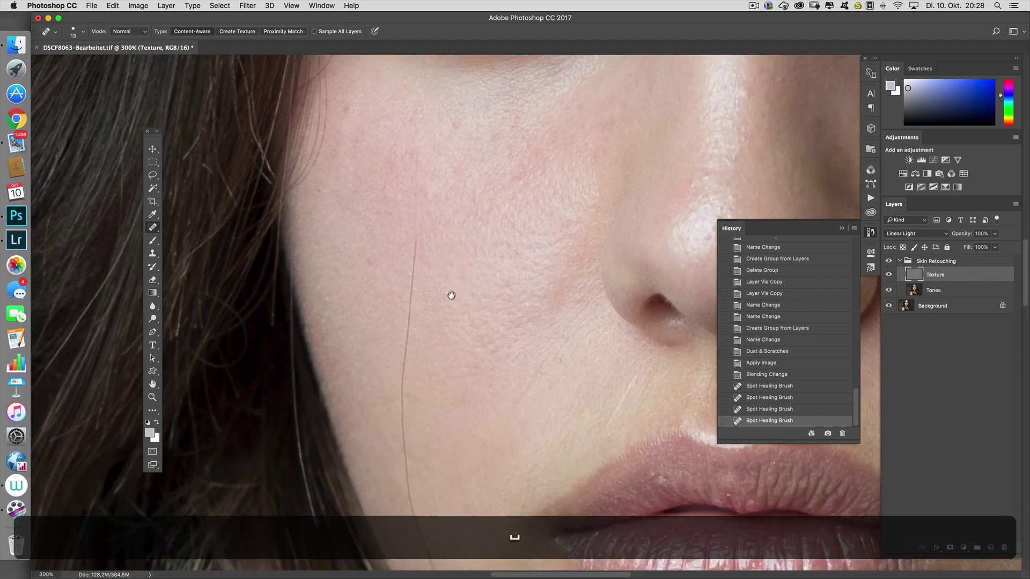
{"action": "left_click_drag", "start_coordinate": [416, 233], "coordinate": [409, 299]}
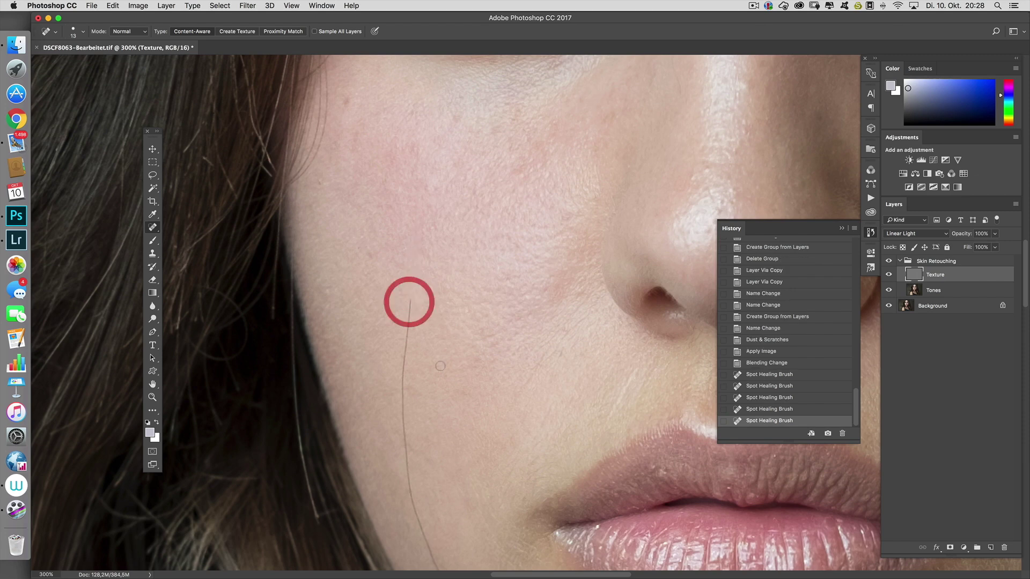
{"action": "key", "text": "space"}
{"action": "left_click_drag", "start_coordinate": [432, 363], "coordinate": [438, 308]}
{"action": "left_click_drag", "start_coordinate": [416, 240], "coordinate": [412, 260]}
{"action": "left_click_drag", "start_coordinate": [407, 324], "coordinate": [437, 306]}
Heal the last stretch of the stray hair down to the jawline.
{"action": "key", "text": "space"}
{"action": "left_click_drag", "start_coordinate": [405, 267], "coordinate": [404, 269]}
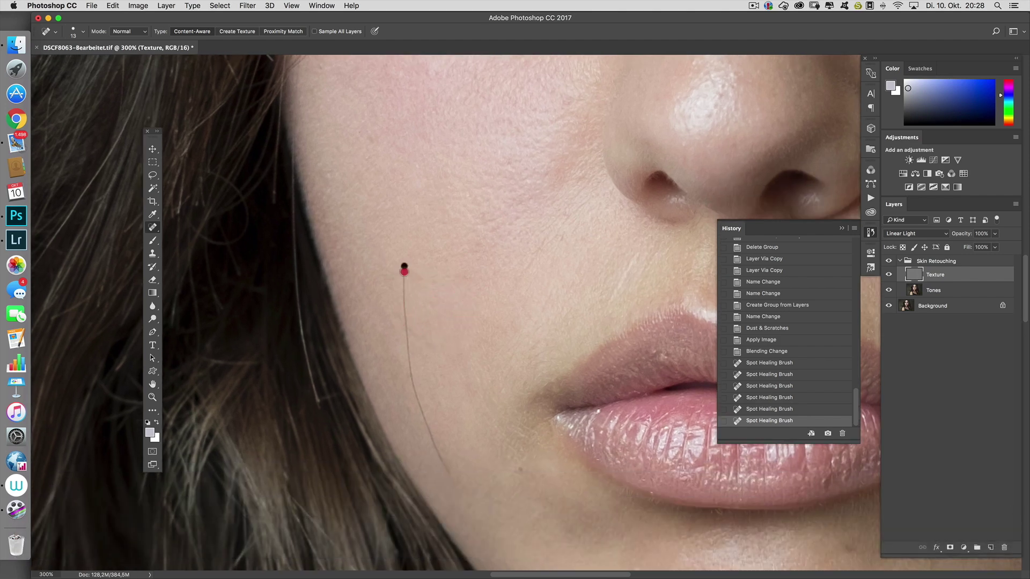
{"action": "left_click_drag", "start_coordinate": [405, 320], "coordinate": [409, 343]}
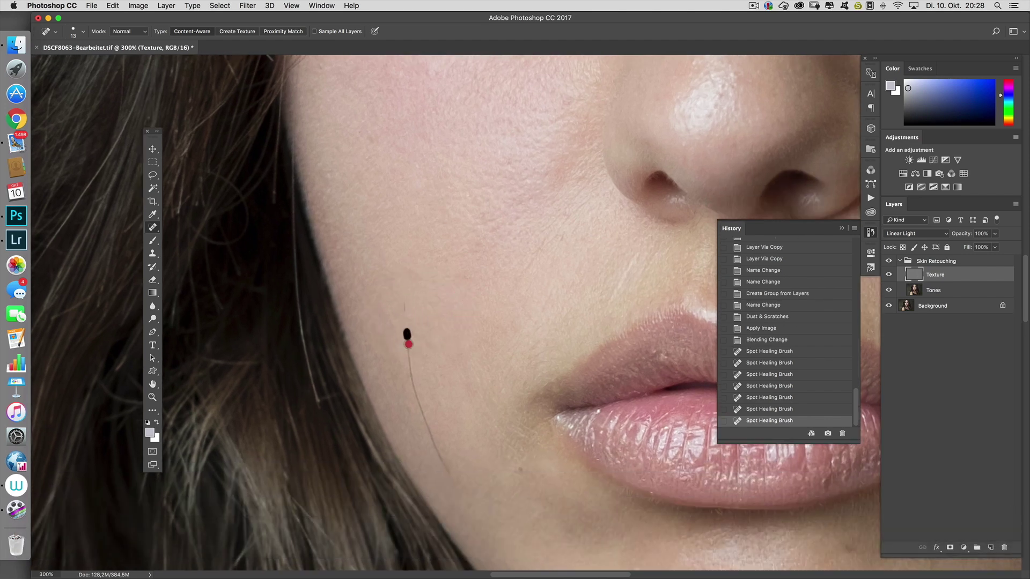
{"action": "left_click_drag", "start_coordinate": [419, 411], "coordinate": [445, 470]}
Spot-heal the hair remnant and small blemishes on the lower cheek and the skin between the nose and upper lip.
{"action": "left_click", "coordinate": [460, 467]}
{"action": "left_click", "coordinate": [519, 470]}
{"action": "left_click", "coordinate": [402, 307]}
{"action": "left_click", "coordinate": [538, 251]}
{"action": "left_click", "coordinate": [561, 236]}
{"action": "left_click_drag", "start_coordinate": [578, 176], "coordinate": [578, 176]}
{"action": "left_click_drag", "start_coordinate": [622, 277], "coordinate": [615, 301]}
{"action": "left_click_drag", "start_coordinate": [633, 260], "coordinate": [633, 260]}
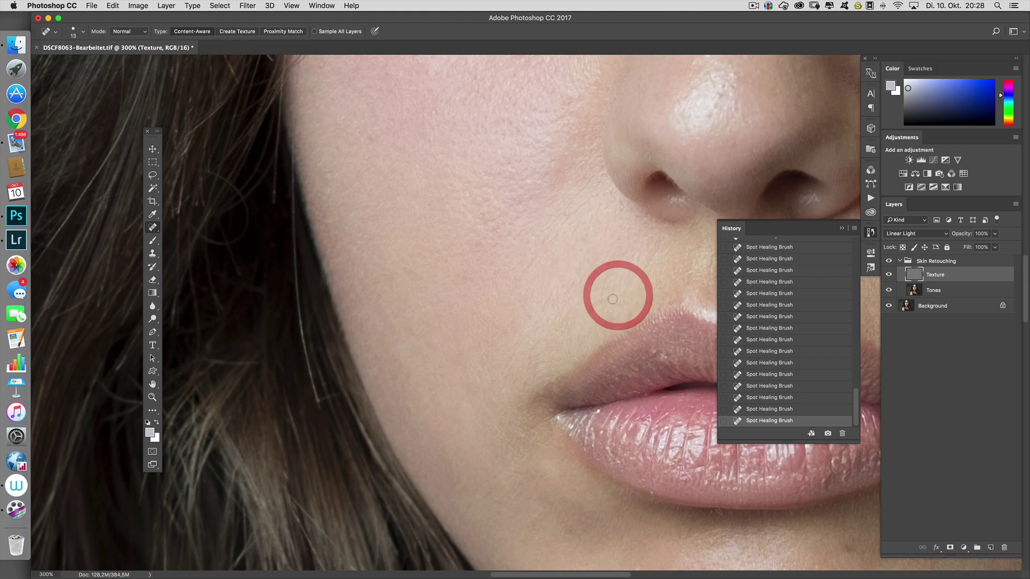
Spot-heal the small flaws and flakes on the upper and lower lip and along the lower lip's edge.
{"action": "key", "text": "space"}
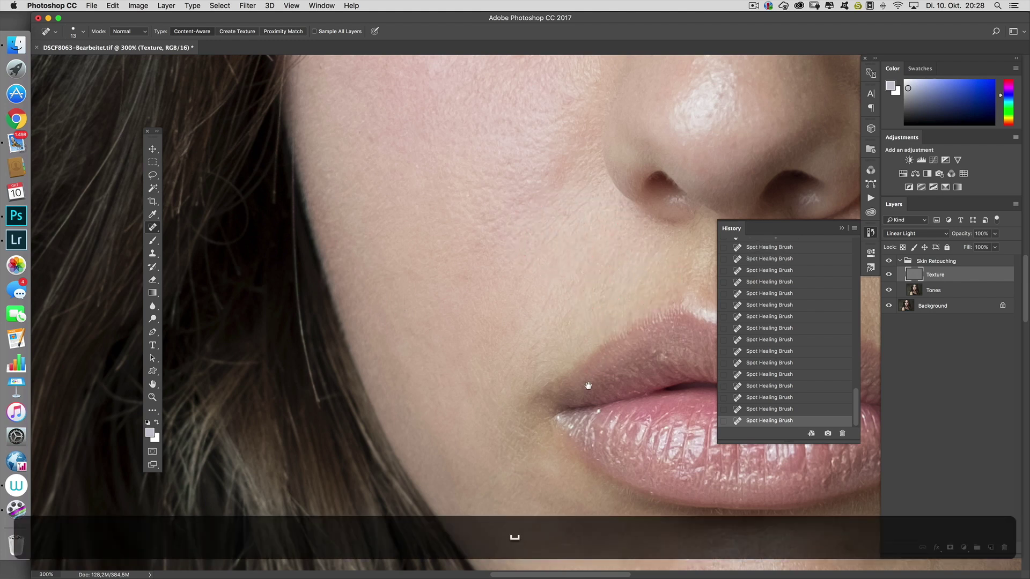
{"action": "left_click_drag", "start_coordinate": [487, 422], "coordinate": [489, 292]}
{"action": "left_click_drag", "start_coordinate": [588, 366], "coordinate": [587, 366]}
{"action": "left_click", "coordinate": [626, 386]}
{"action": "key", "text": "space"}
{"action": "left_click_drag", "start_coordinate": [565, 439], "coordinate": [460, 395]}
{"action": "left_click", "coordinate": [484, 236]}
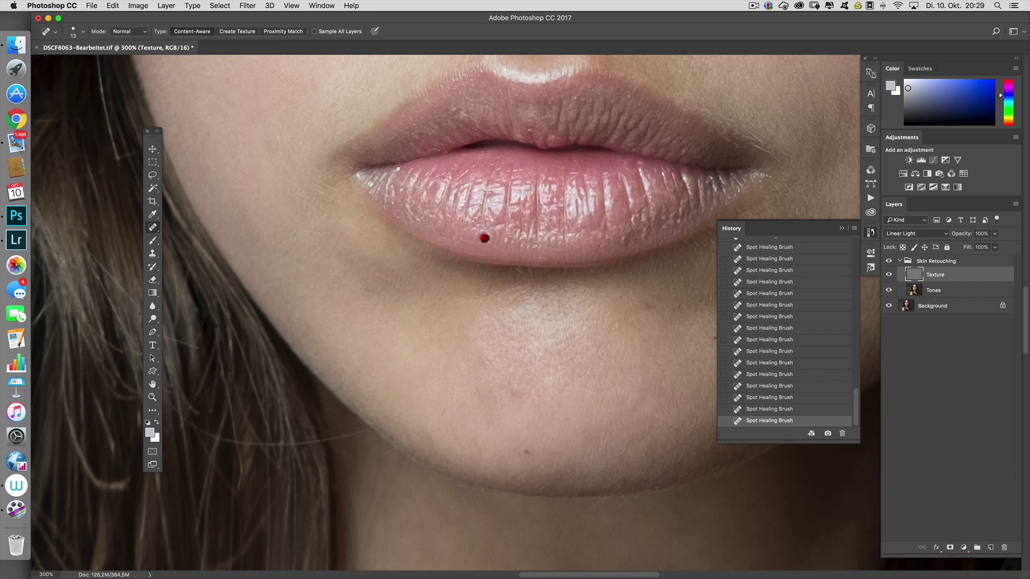
{"action": "left_click_drag", "start_coordinate": [465, 114], "coordinate": [465, 114]}
{"action": "left_click", "coordinate": [634, 219]}
{"action": "left_click", "coordinate": [679, 215]}
{"action": "left_click", "coordinate": [638, 232]}
{"action": "left_click_drag", "start_coordinate": [675, 210], "coordinate": [685, 195]}
{"action": "left_click", "coordinate": [702, 185]}
Spot-heal the blemishes below the lower lip and on the chin, including the small dark mole.
{"action": "left_click", "coordinate": [646, 303]}
{"action": "left_click", "coordinate": [613, 309]}
{"action": "left_click", "coordinate": [527, 450]}
{"action": "left_click", "coordinate": [471, 454]}
{"action": "left_click", "coordinate": [519, 392]}
Spot-heal the blemishes beside the chin and around the right corner of the mouth.
{"action": "key", "text": "space"}
{"action": "left_click_drag", "start_coordinate": [638, 383], "coordinate": [445, 411]}
{"action": "left_click", "coordinate": [465, 358]}
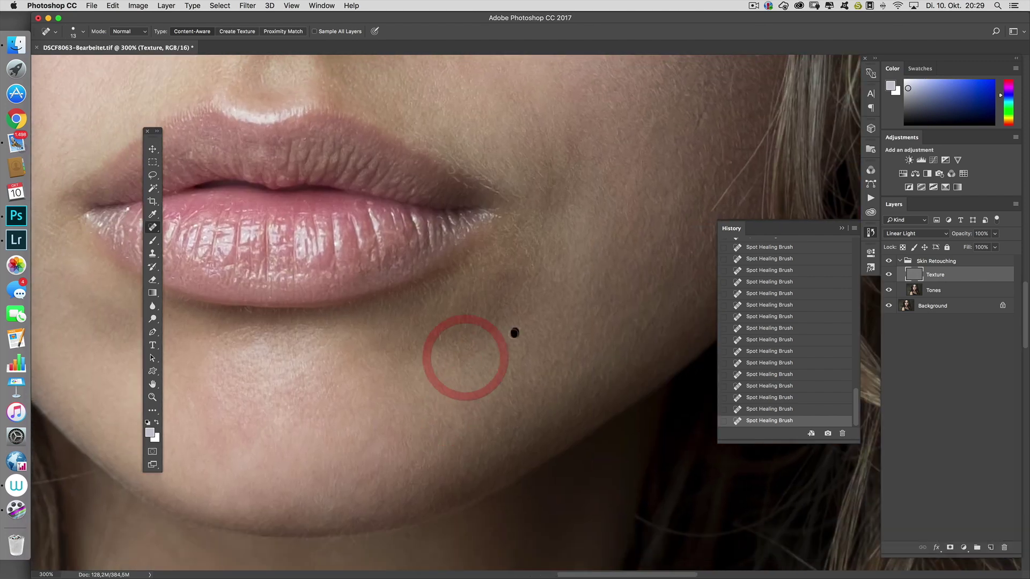
{"action": "left_click", "coordinate": [455, 293]}
{"action": "left_click", "coordinate": [528, 252]}
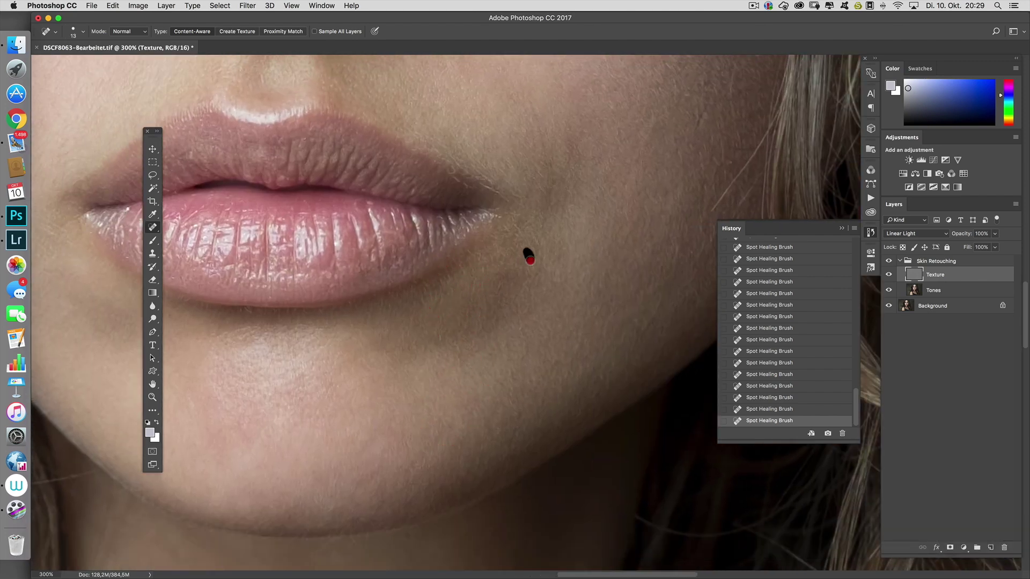
{"action": "left_click_drag", "start_coordinate": [644, 327], "coordinate": [644, 325]}
Remove the fine stray hairs and spots on the right cheek along the edge of the hair.
{"action": "key", "text": "space"}
{"action": "mouse_move", "coordinate": [616, 223]}
{"action": "left_mouse_down"}
{"action": "mouse_move", "coordinate": [563, 416]}
{"action": "mouse_move", "coordinate": [402, 418]}
{"action": "left_mouse_up"}
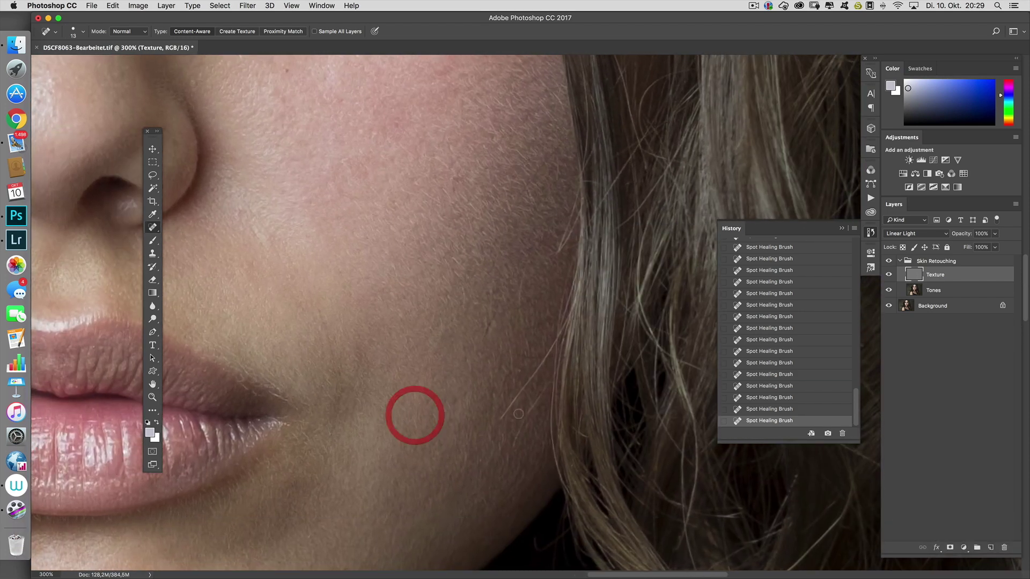
{"action": "mouse_move", "coordinate": [555, 341]}
{"action": "left_mouse_down"}
{"action": "mouse_move", "coordinate": [531, 390]}
{"action": "mouse_move", "coordinate": [501, 387]}
{"action": "mouse_move", "coordinate": [501, 412]}
{"action": "left_mouse_up"}
{"action": "left_click", "coordinate": [515, 450]}
{"action": "left_click_drag", "start_coordinate": [519, 359], "coordinate": [520, 356]}
{"action": "left_click_drag", "start_coordinate": [519, 301], "coordinate": [519, 301]}
{"action": "left_click", "coordinate": [557, 247]}
{"action": "left_click_drag", "start_coordinate": [567, 249], "coordinate": [564, 249]}
Spot-heal the dark spot on the right cheek and the blemishes around the nostril and side of the nose.
{"action": "key", "text": "space"}
{"action": "left_click_drag", "start_coordinate": [375, 382], "coordinate": [658, 388]}
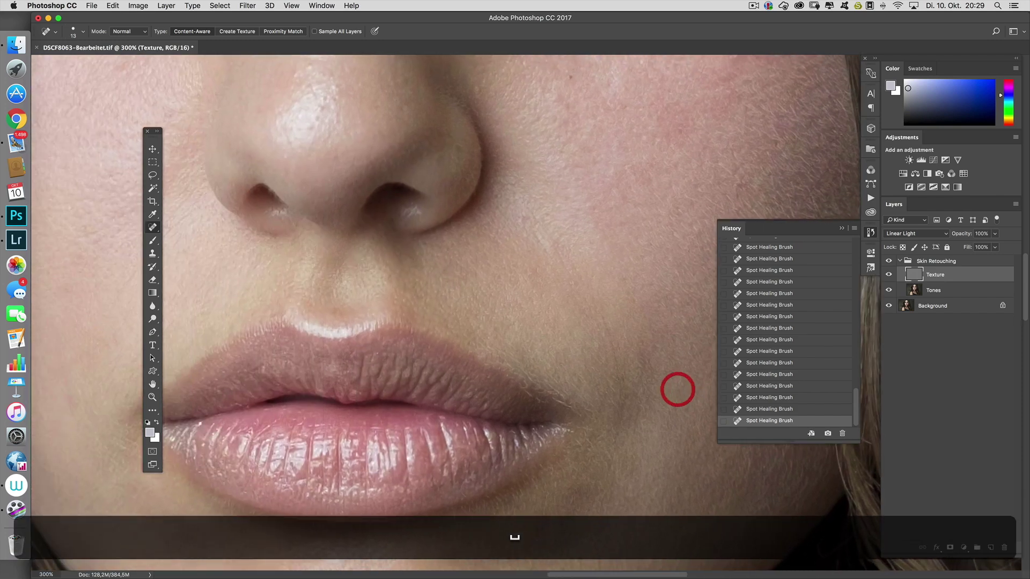
{"action": "left_click_drag", "start_coordinate": [469, 224], "coordinate": [476, 217]}
{"action": "left_click", "coordinate": [570, 77]}
{"action": "left_click", "coordinate": [456, 144]}
{"action": "left_click", "coordinate": [472, 93]}
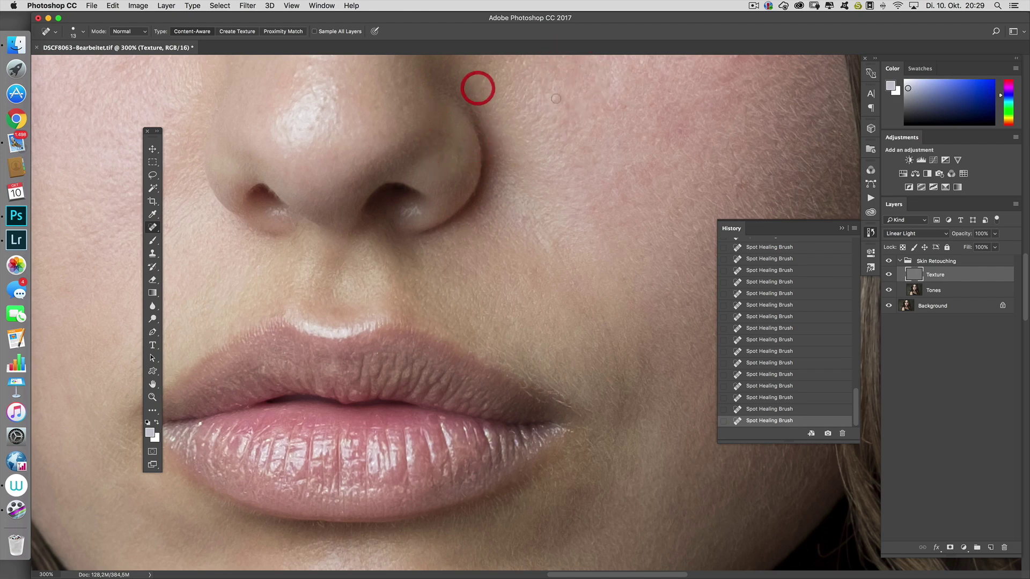
{"action": "left_click", "coordinate": [415, 211]}
Spot-heal the left cheek and the light stray strand in the dark hair beside it.
{"action": "key", "text": "space"}
{"action": "left_click_drag", "start_coordinate": [485, 344], "coordinate": [815, 403]}
{"action": "left_click", "coordinate": [510, 324]}
{"action": "left_click", "coordinate": [438, 193]}
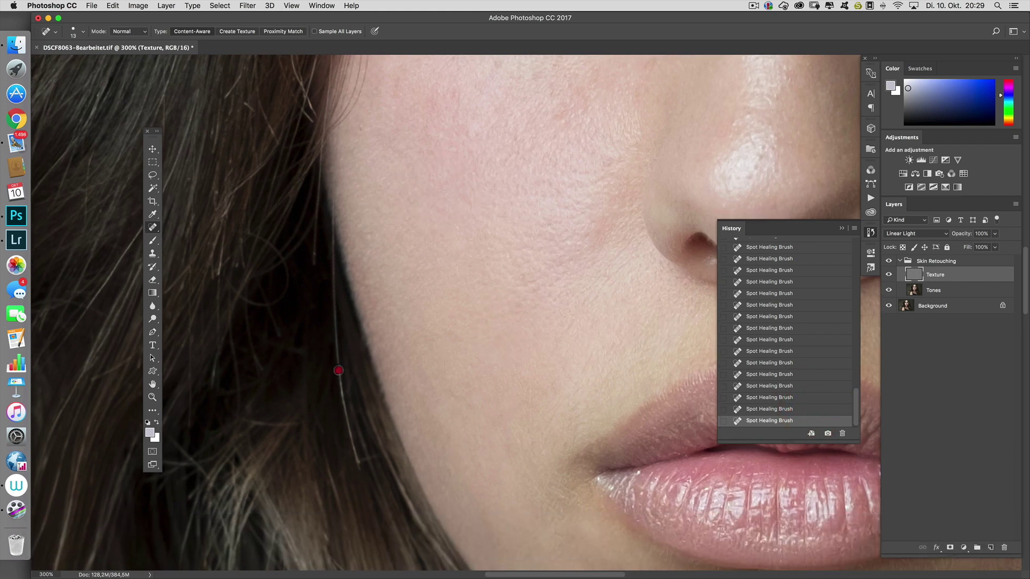
{"action": "left_click_drag", "start_coordinate": [351, 438], "coordinate": [355, 454]}
{"action": "left_click_drag", "start_coordinate": [337, 358], "coordinate": [340, 379]}
Spot-heal the outer eyelid and the stray hairs along the upper edge of the left eyebrow with the 13 px brush.
{"action": "key", "text": "space"}
{"action": "left_click_drag", "start_coordinate": [448, 330], "coordinate": [430, 515]}
{"action": "left_click_drag", "start_coordinate": [432, 460], "coordinate": [436, 484]}
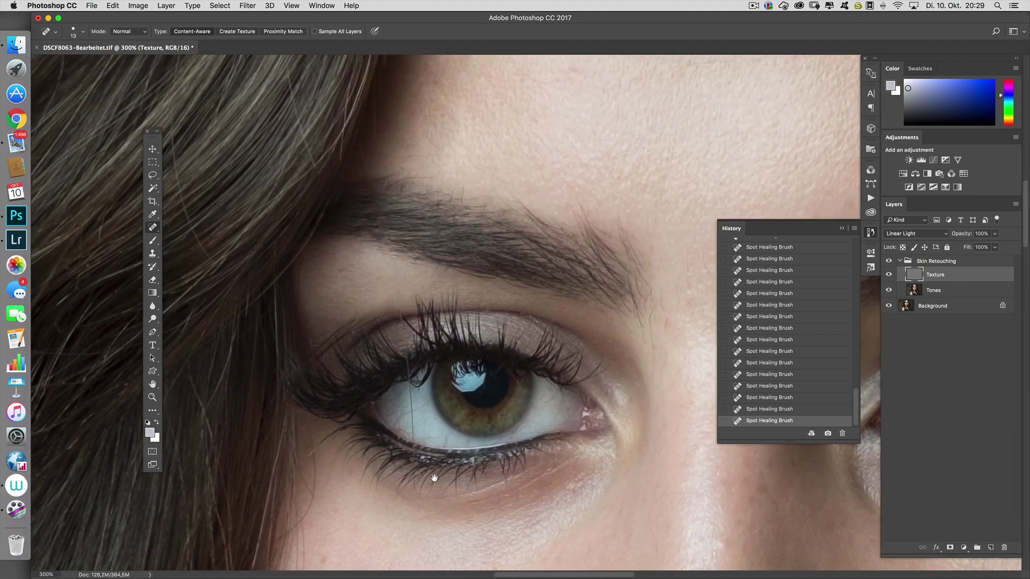
{"action": "left_click", "coordinate": [362, 317]}
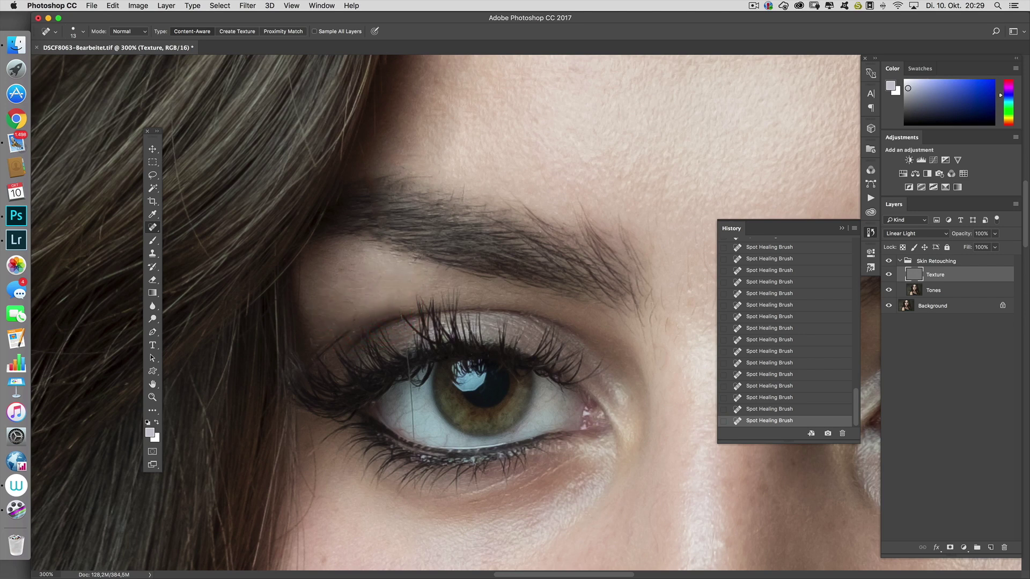
{"action": "right_click", "coordinate": [655, 232]}
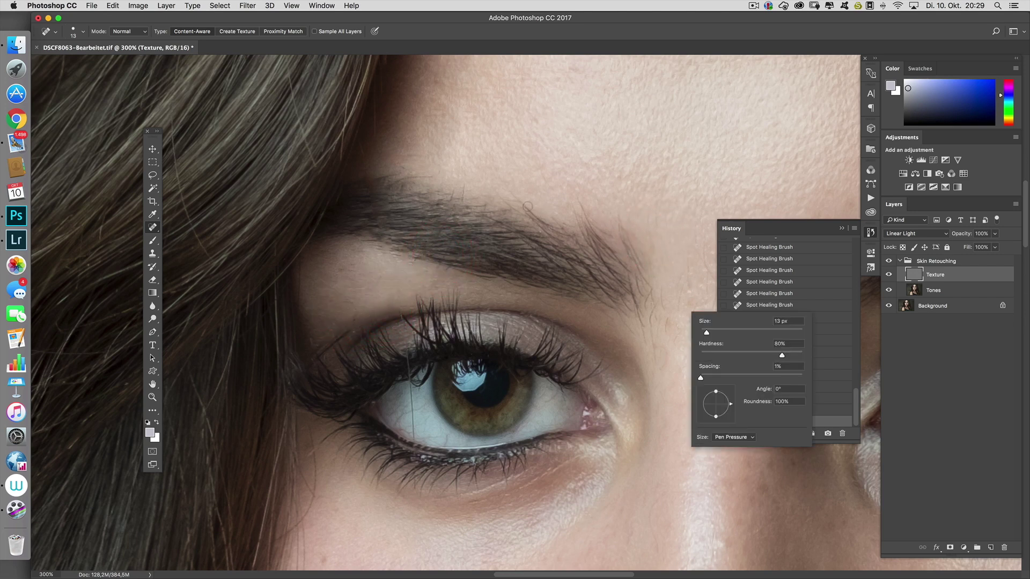
{"action": "key", "text": "Return"}
{"action": "left_click", "coordinate": [514, 186]}
{"action": "left_click", "coordinate": [484, 177]}
{"action": "left_click", "coordinate": [464, 170]}
{"action": "left_click", "coordinate": [445, 170]}
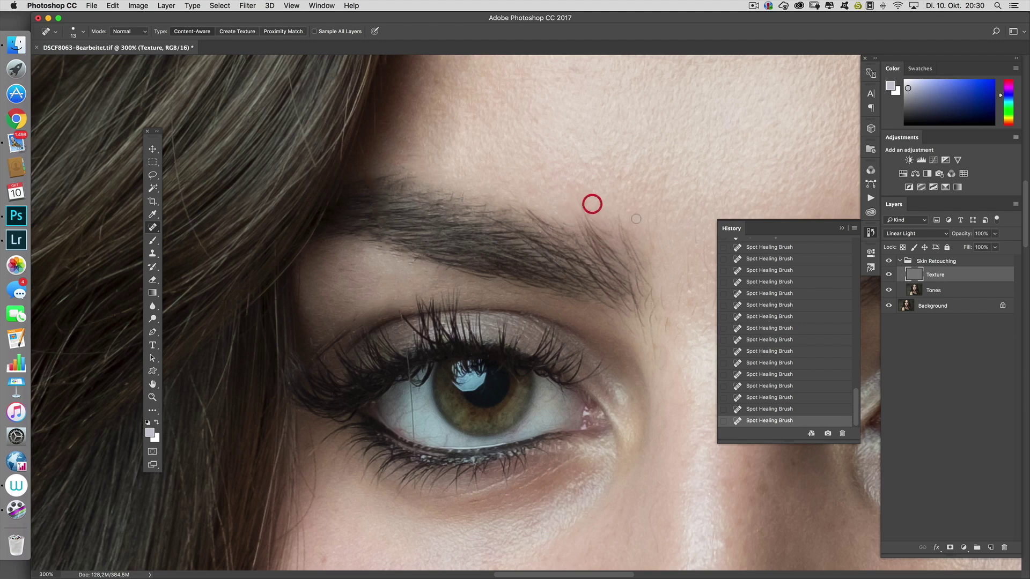
Spot-heal the loose hairs and blemishes around the inner end of the left eyebrow toward the nose bridge.
{"action": "left_click", "coordinate": [646, 337]}
{"action": "left_click", "coordinate": [657, 340]}
{"action": "left_click", "coordinate": [666, 294]}
{"action": "left_click", "coordinate": [654, 270]}
{"action": "left_click", "coordinate": [680, 283]}
{"action": "left_click", "coordinate": [681, 313]}
{"action": "left_click", "coordinate": [692, 311]}
{"action": "left_click", "coordinate": [696, 287]}
{"action": "left_click", "coordinate": [696, 269]}
{"action": "left_click", "coordinate": [701, 315]}
Reduce the healing brush to 7 px and remove the hair and small veins across the white of the left eye.
{"action": "left_click", "coordinate": [437, 435], "text": "super"}
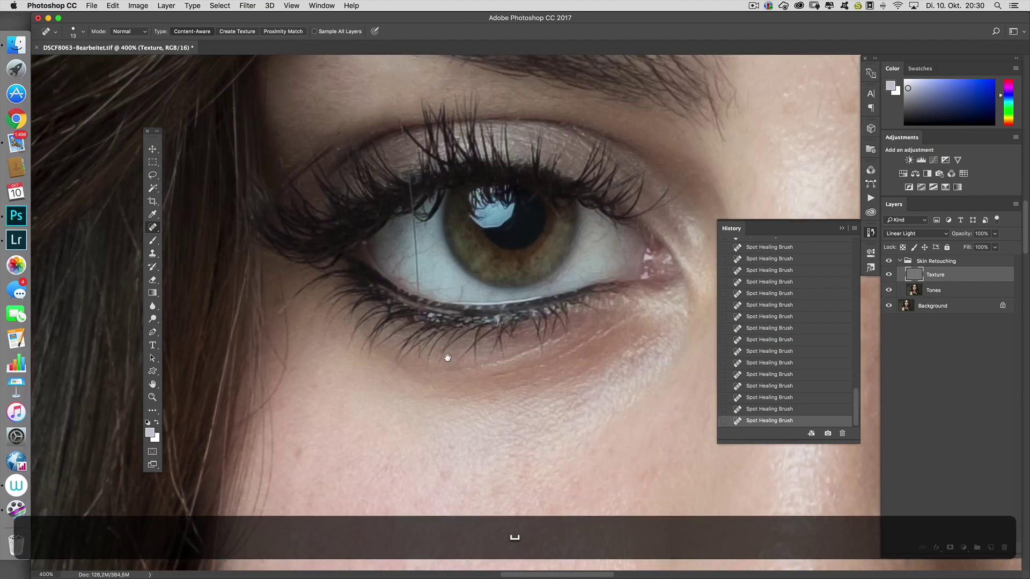
{"action": "right_click", "coordinate": [452, 314]}
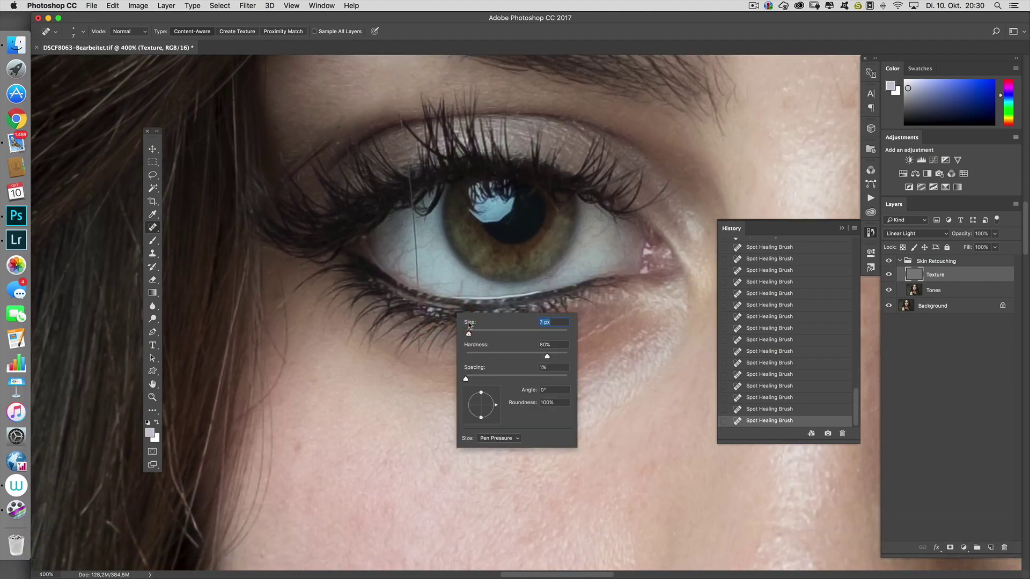
{"action": "left_click", "coordinate": [433, 267]}
{"action": "left_click", "coordinate": [437, 287]}
{"action": "mouse_move", "coordinate": [422, 248]}
{"action": "left_mouse_down"}
{"action": "mouse_move", "coordinate": [437, 241]}
{"action": "mouse_move", "coordinate": [407, 252]}
{"action": "left_mouse_up"}
{"action": "left_click_drag", "start_coordinate": [411, 208], "coordinate": [410, 173]}
{"action": "left_click_drag", "start_coordinate": [387, 251], "coordinate": [399, 225]}
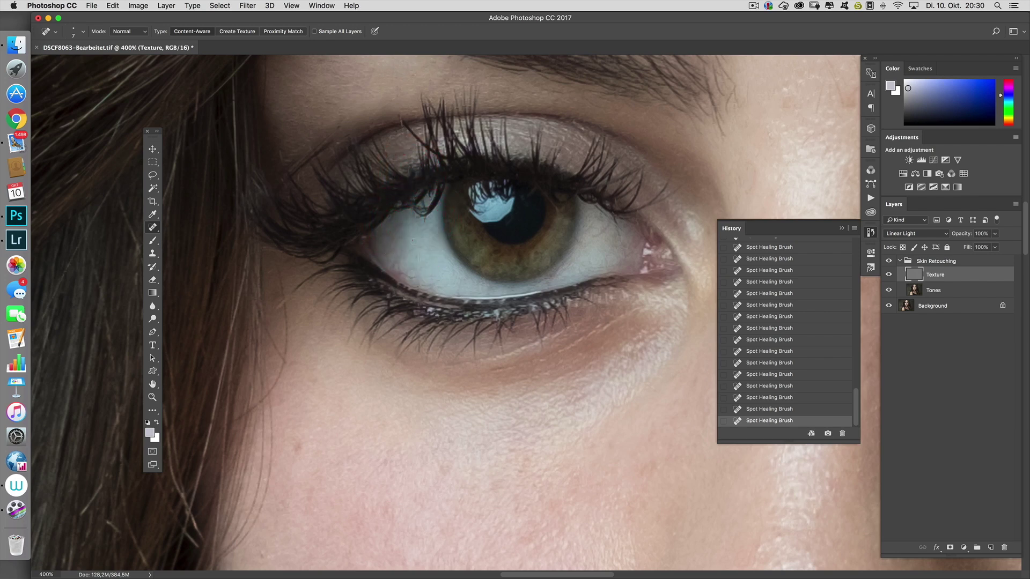
{"action": "left_click_drag", "start_coordinate": [429, 283], "coordinate": [425, 281]}
{"action": "left_click_drag", "start_coordinate": [590, 228], "coordinate": [618, 210]}
Patch the dark lash remnant at the upper edge of the eye white with the Patch Tool and deselect.
{"action": "left_click_drag", "start_coordinate": [154, 226], "coordinate": [186, 242]}
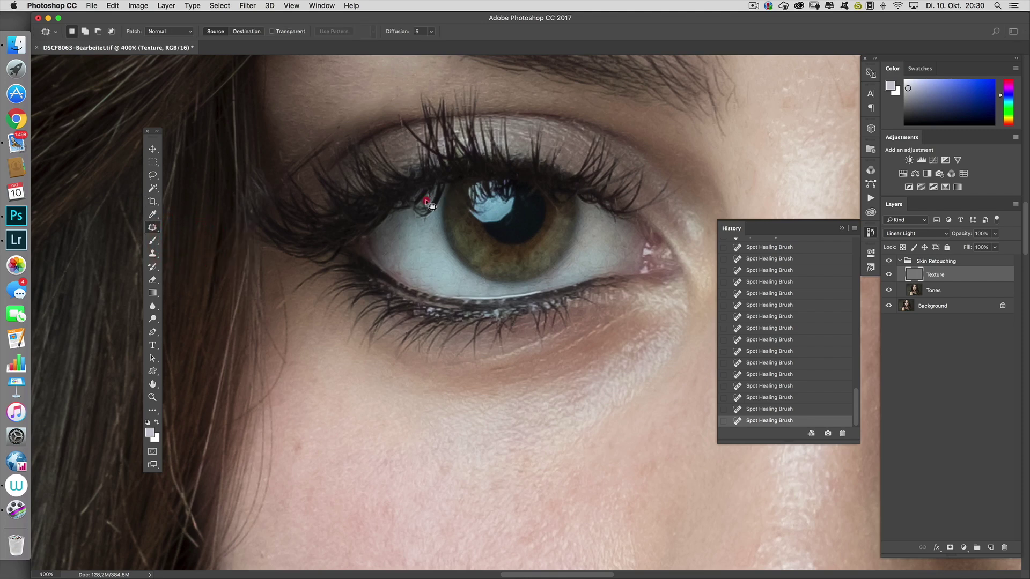
{"action": "mouse_move", "coordinate": [447, 191]}
{"action": "left_mouse_down"}
{"action": "mouse_move", "coordinate": [407, 232]}
{"action": "mouse_move", "coordinate": [395, 223]}
{"action": "left_mouse_up"}
{"action": "key", "text": "ctrl+d"}
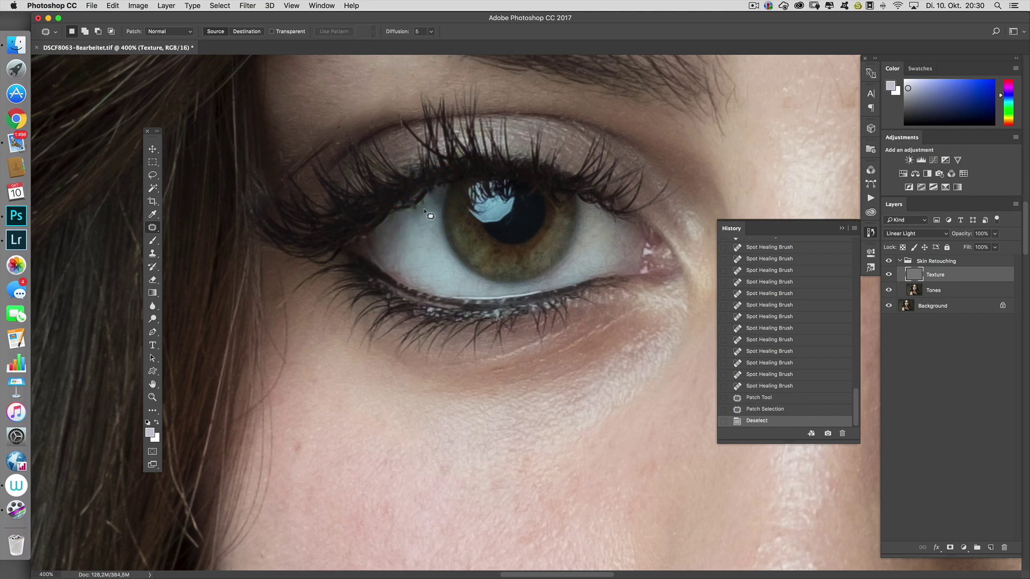
Clean the remaining dark marks under the upper lashes beside the iris with the Spot Healing Brush.
{"action": "right_click", "coordinate": [152, 227]}
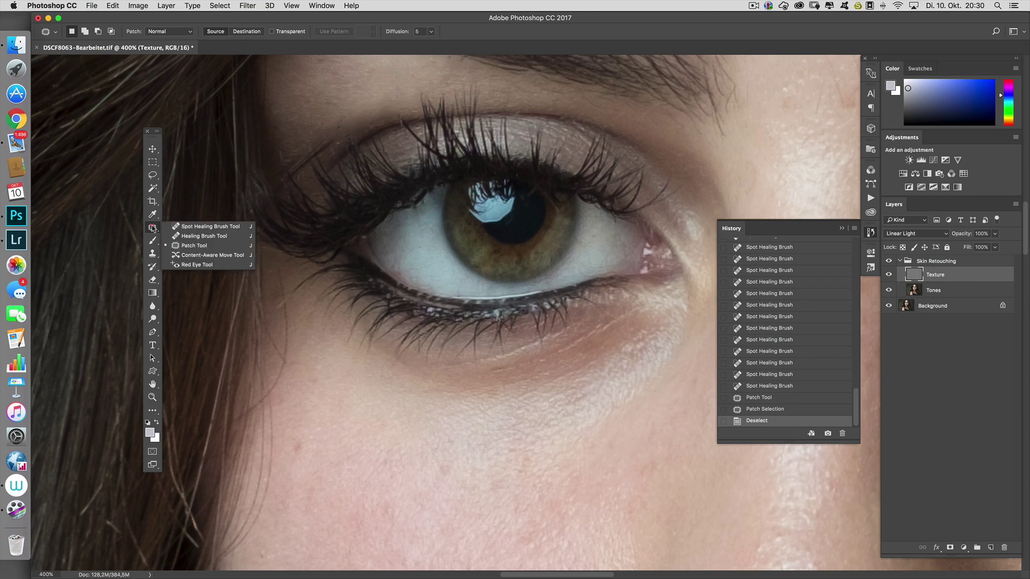
{"action": "left_click", "coordinate": [210, 226]}
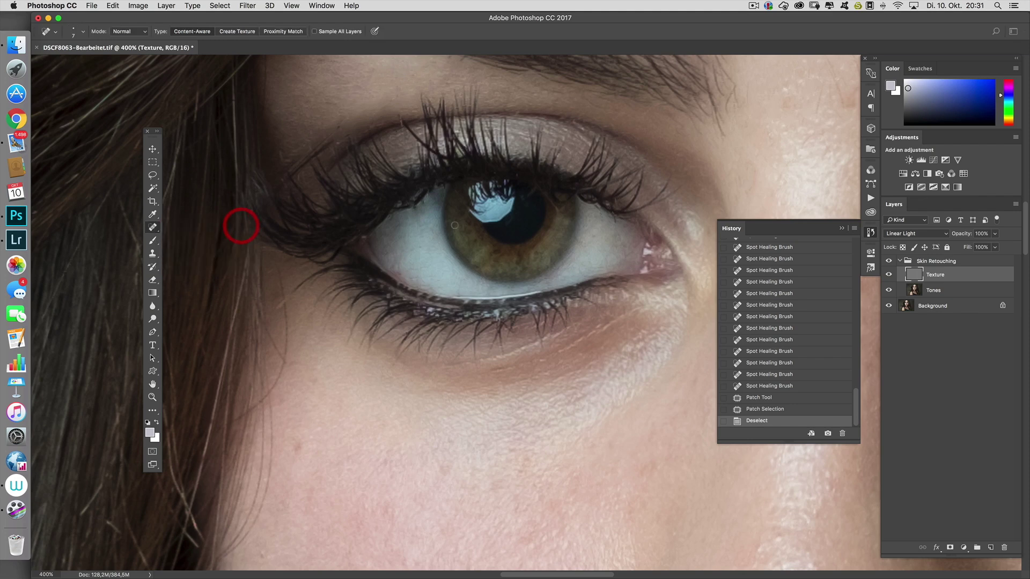
{"action": "left_click", "coordinate": [421, 203]}
{"action": "left_click", "coordinate": [419, 199]}
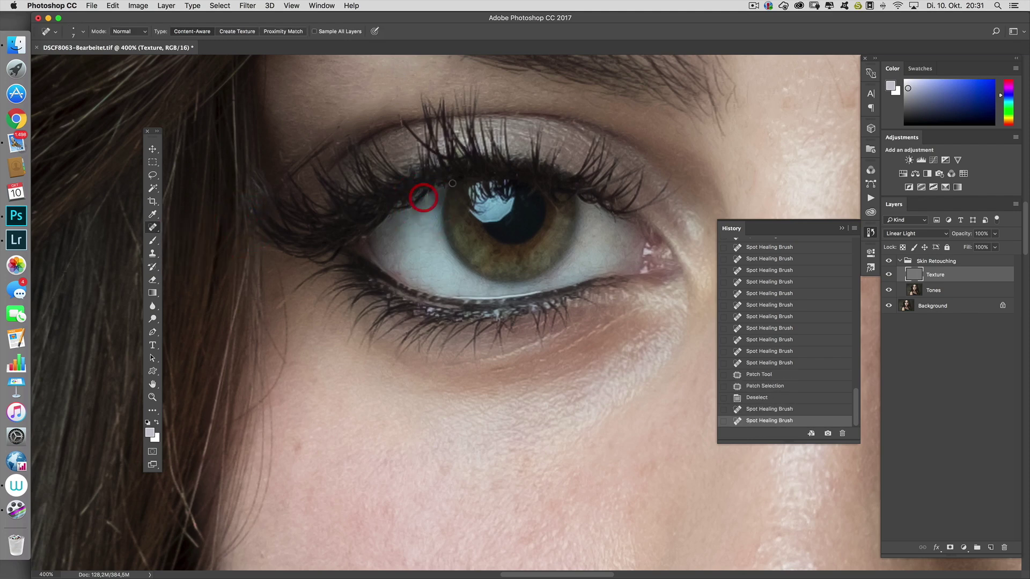
{"action": "left_click", "coordinate": [425, 192]}
{"action": "left_click", "coordinate": [437, 185]}
{"action": "left_click", "coordinate": [427, 205]}
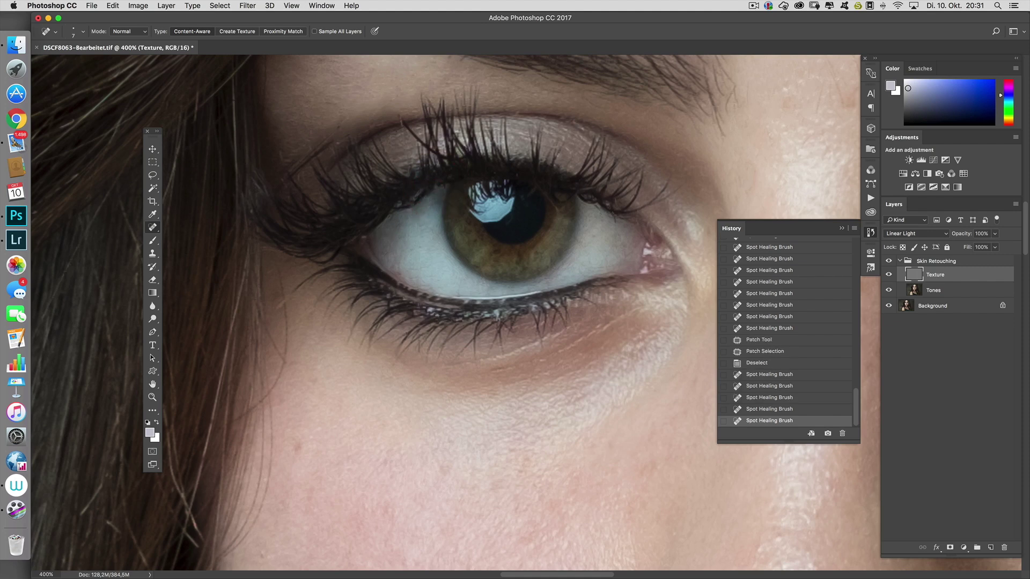
Remove the fine hairs and spots beside the outer corner of the left eye and on the skin above it.
{"action": "left_click_drag", "start_coordinate": [283, 295], "coordinate": [285, 331]}
{"action": "left_click_drag", "start_coordinate": [285, 358], "coordinate": [292, 369]}
{"action": "left_click", "coordinate": [311, 299]}
{"action": "mouse_move", "coordinate": [301, 168]}
{"action": "left_mouse_down"}
{"action": "mouse_move", "coordinate": [298, 155]}
{"action": "mouse_move", "coordinate": [321, 147]}
{"action": "left_mouse_up"}
{"action": "left_click", "coordinate": [333, 134]}
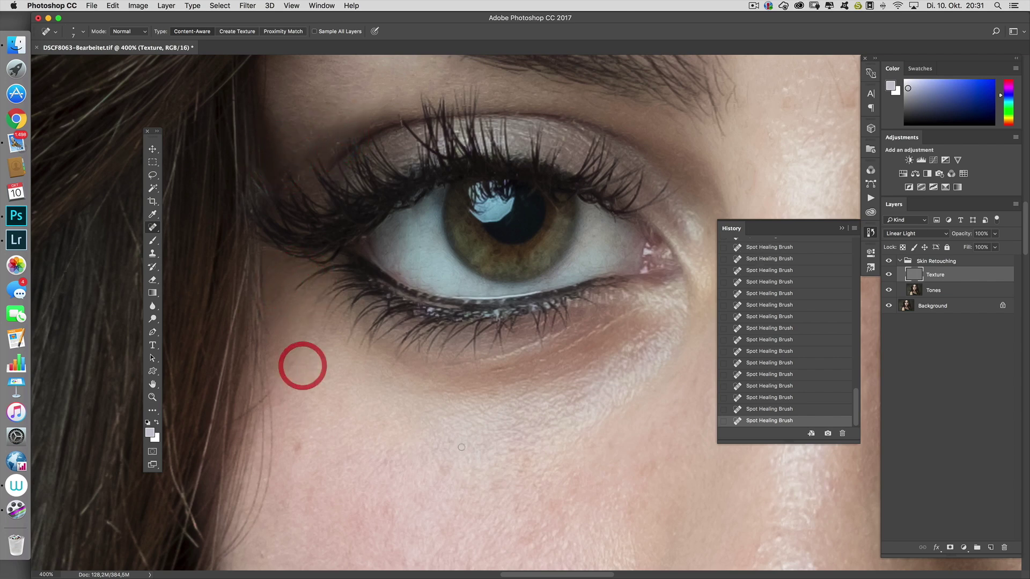
Spot-heal the stray hairs just above the inner half of the left eyebrow.
{"action": "key", "text": "space"}
{"action": "left_click_drag", "start_coordinate": [483, 172], "coordinate": [475, 436]}
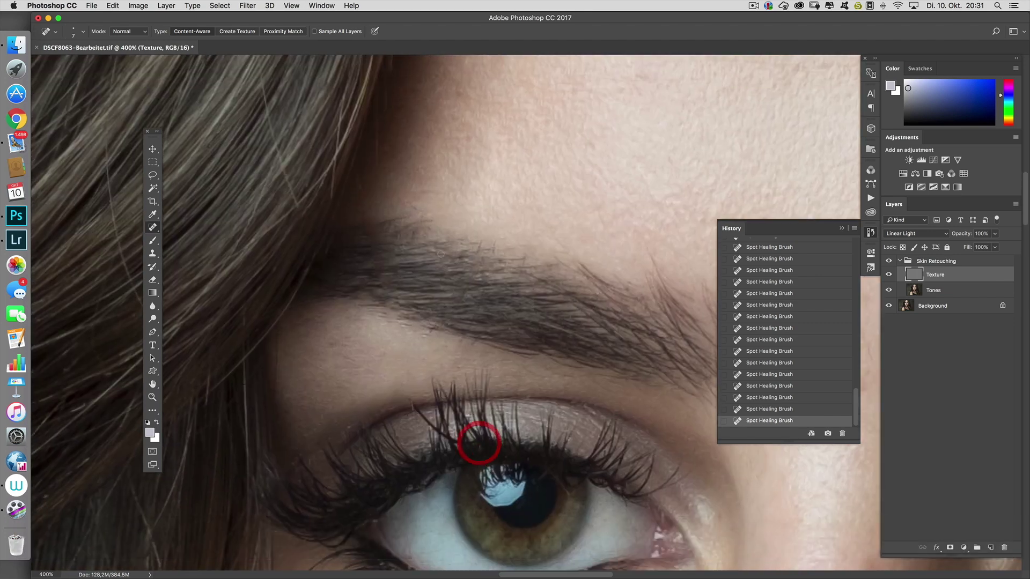
{"action": "key", "text": "space"}
{"action": "mouse_move", "coordinate": [625, 504]}
{"action": "left_mouse_down"}
{"action": "mouse_move", "coordinate": [604, 483]}
{"action": "mouse_move", "coordinate": [379, 365]}
{"action": "left_mouse_up"}
{"action": "left_click_drag", "start_coordinate": [304, 183], "coordinate": [311, 193]}
{"action": "left_click_drag", "start_coordinate": [244, 192], "coordinate": [248, 193]}
Spot-heal the fine hairs and blemishes between the eyebrows and at the inner end of the right eyebrow.
{"action": "left_click_drag", "start_coordinate": [493, 301], "coordinate": [486, 325]}
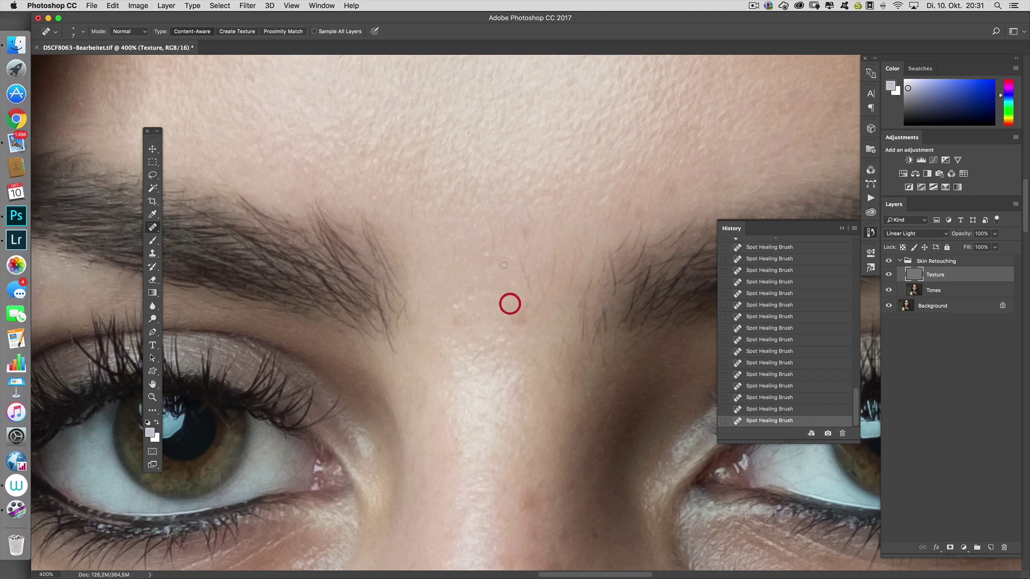
{"action": "left_click_drag", "start_coordinate": [519, 243], "coordinate": [538, 274]}
{"action": "key", "text": "bracketright"}
{"action": "left_click", "coordinate": [524, 306]}
{"action": "left_click", "coordinate": [524, 287]}
{"action": "left_click", "coordinate": [521, 260]}
{"action": "left_click", "coordinate": [547, 278]}
{"action": "left_click_drag", "start_coordinate": [555, 369], "coordinate": [559, 378]}
{"action": "left_click", "coordinate": [562, 304]}
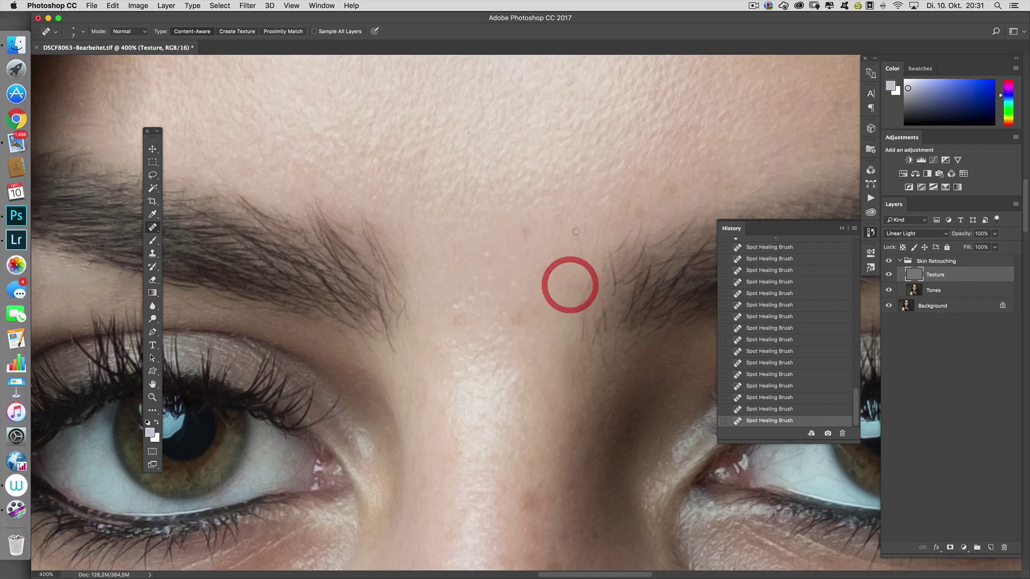
Heal the fine hairs and small spots above and below the inner end of the right eyebrow.
{"action": "left_click", "coordinate": [601, 258]}
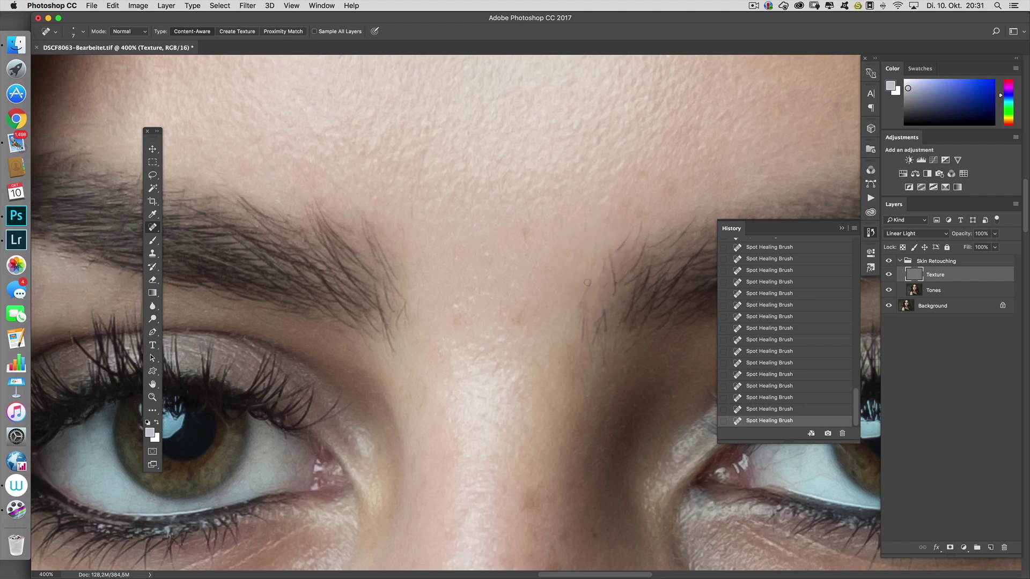
{"action": "left_click_drag", "start_coordinate": [595, 327], "coordinate": [585, 383]}
{"action": "left_click_drag", "start_coordinate": [524, 320], "coordinate": [526, 333]}
{"action": "left_click", "coordinate": [590, 230]}
{"action": "left_click_drag", "start_coordinate": [636, 203], "coordinate": [643, 202]}
Spot-heal the marks beneath the inner ends of the eyebrows, on the nose bridge and beside the right eye's inner corner.
{"action": "key", "text": "space"}
{"action": "left_click_drag", "start_coordinate": [629, 419], "coordinate": [516, 299]}
{"action": "left_click_drag", "start_coordinate": [435, 217], "coordinate": [435, 220]}
{"action": "left_click", "coordinate": [555, 89]}
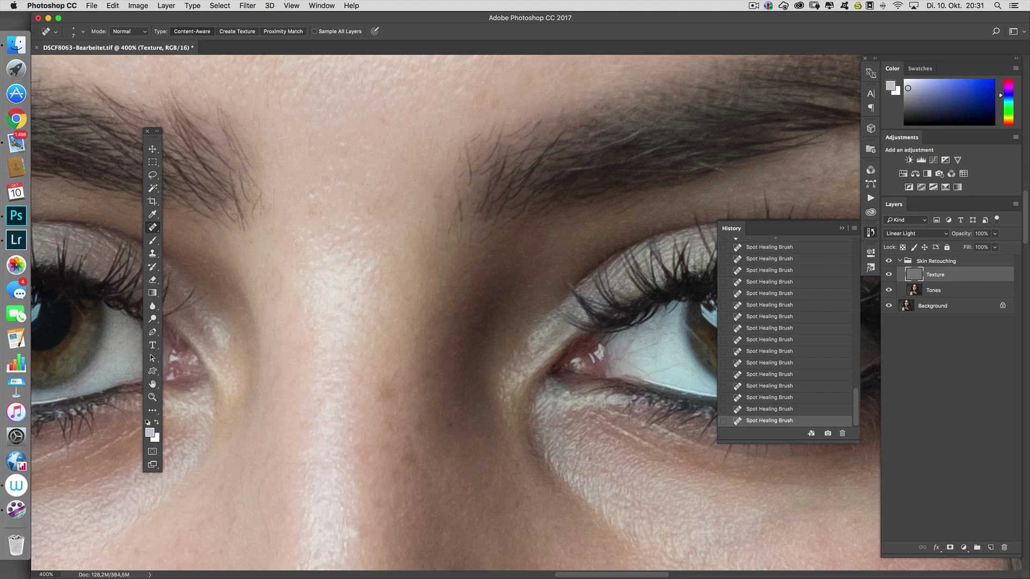
{"action": "left_click_drag", "start_coordinate": [252, 241], "coordinate": [254, 241]}
{"action": "left_click", "coordinate": [383, 394]}
{"action": "left_click", "coordinate": [542, 270]}
{"action": "left_click", "coordinate": [553, 255]}
Clean the fine veins in the white of the right eye near its inner corner with the Spot Healing Brush.
{"action": "key", "text": "space"}
{"action": "left_click", "coordinate": [476, 415]}
{"action": "mouse_move", "coordinate": [650, 345]}
{"action": "left_mouse_down"}
{"action": "mouse_move", "coordinate": [475, 377]}
{"action": "mouse_move", "coordinate": [489, 356]}
{"action": "mouse_move", "coordinate": [454, 367]}
{"action": "mouse_move", "coordinate": [487, 373]}
{"action": "mouse_move", "coordinate": [480, 397]}
{"action": "left_mouse_up"}
{"action": "left_click", "coordinate": [489, 355]}
{"action": "left_click", "coordinate": [504, 325]}
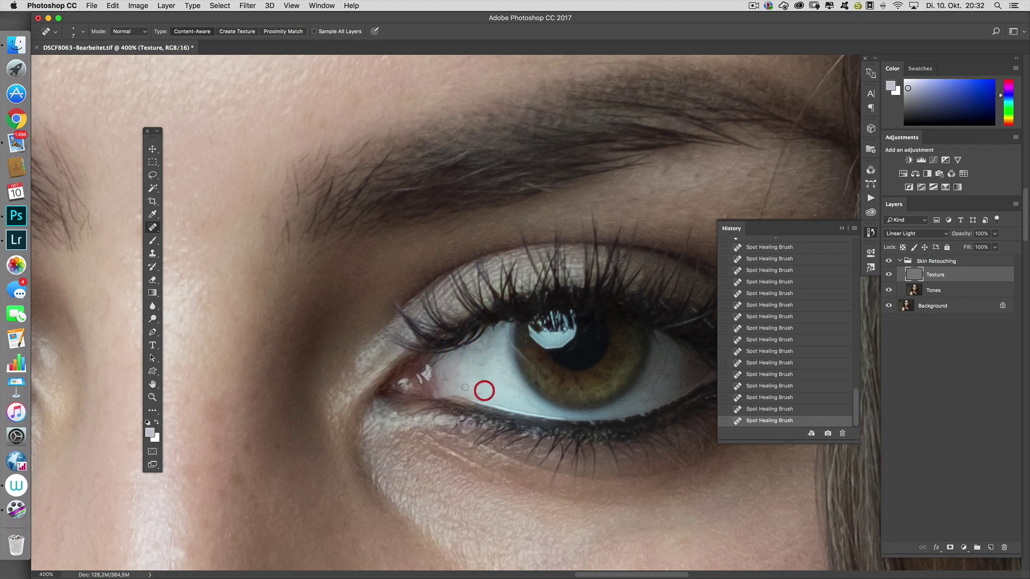
{"action": "left_click_drag", "start_coordinate": [487, 360], "coordinate": [482, 354]}
Remove the stray hairs and marks between the right eyebrow and upper lashes, out toward the hairline.
{"action": "mouse_move", "coordinate": [670, 432]}
{"action": "left_mouse_down"}
{"action": "mouse_move", "coordinate": [621, 470]}
{"action": "mouse_move", "coordinate": [489, 531]}
{"action": "left_mouse_up"}
{"action": "left_click_drag", "start_coordinate": [501, 327], "coordinate": [519, 287]}
{"action": "left_click_drag", "start_coordinate": [595, 227], "coordinate": [592, 240]}
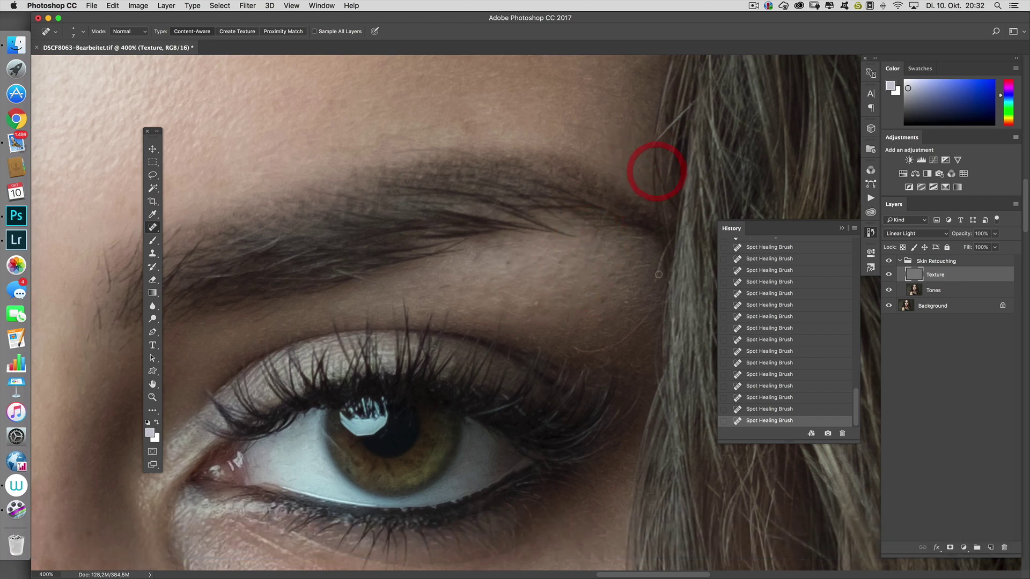
{"action": "left_click", "coordinate": [586, 345]}
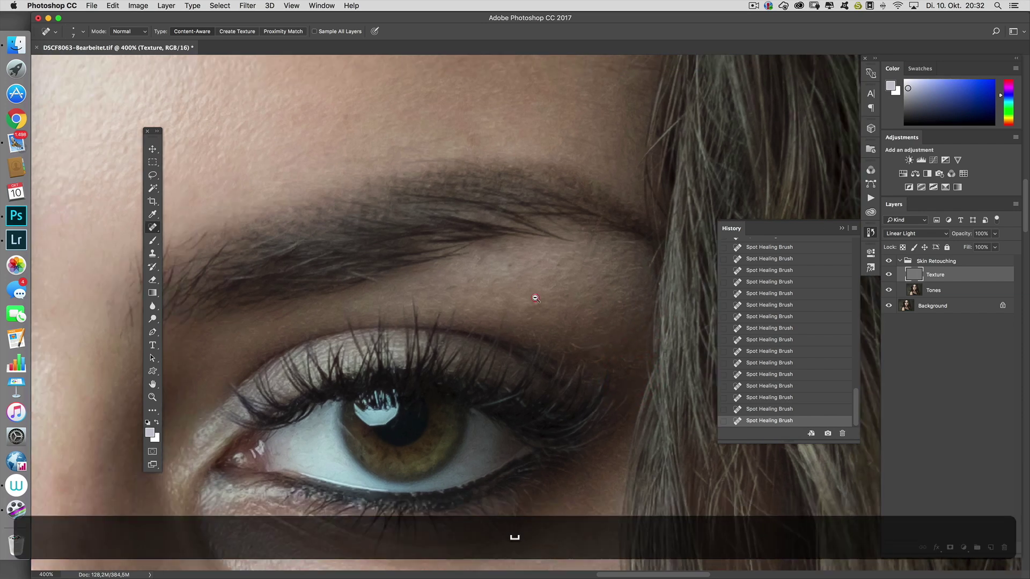
Spot-heal the blemishes and stray hairs on the forehead, from the hairline above the right eyebrow to its centre.
{"action": "key", "text": "super+1"}
{"action": "key", "text": "space"}
{"action": "left_click", "coordinate": [504, 216]}
{"action": "right_click", "coordinate": [523, 238]}
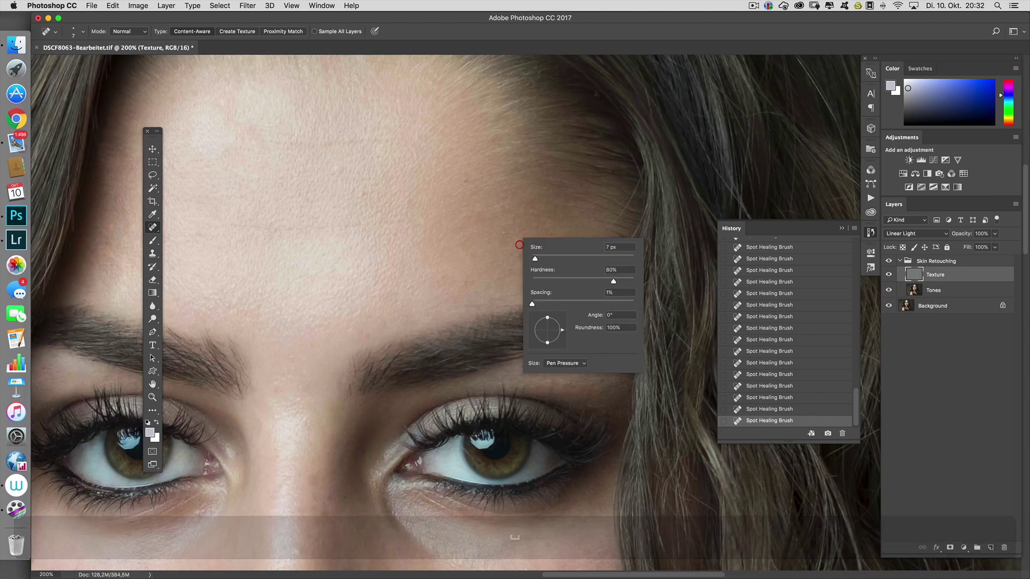
{"action": "key", "text": "Return"}
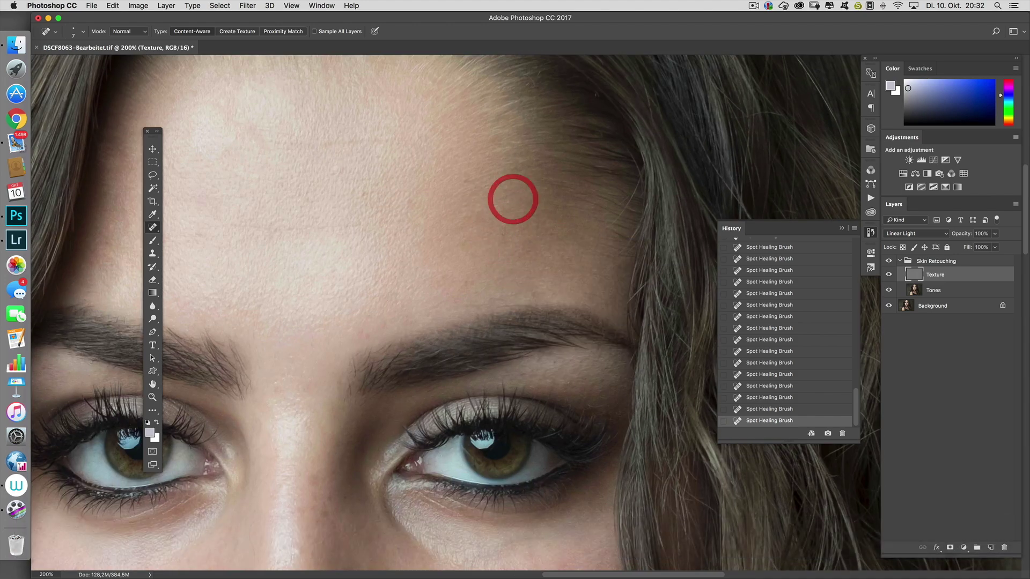
{"action": "left_click_drag", "start_coordinate": [616, 221], "coordinate": [632, 191]}
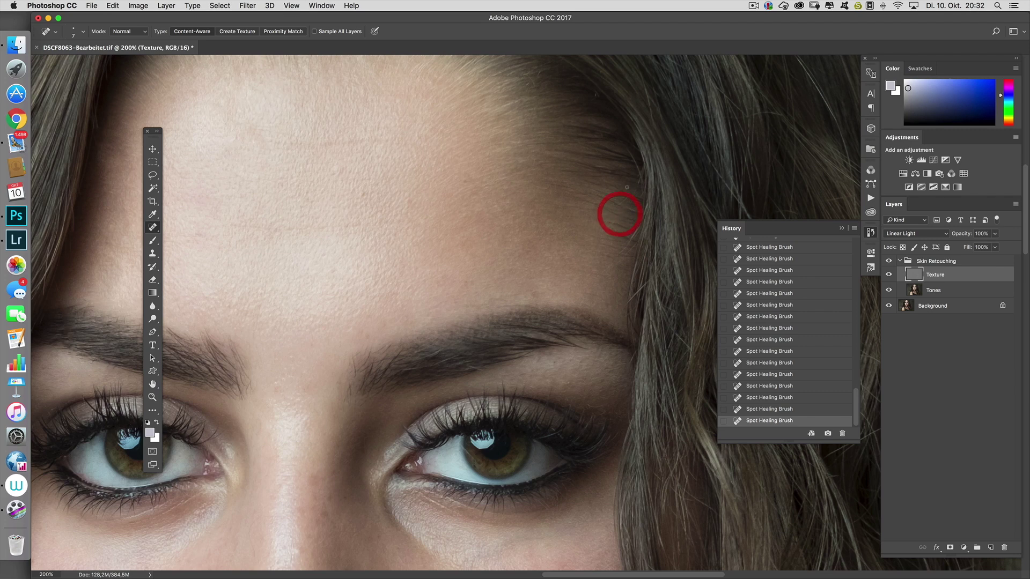
{"action": "left_click", "coordinate": [602, 218]}
{"action": "left_click", "coordinate": [589, 101]}
{"action": "left_click", "coordinate": [373, 190]}
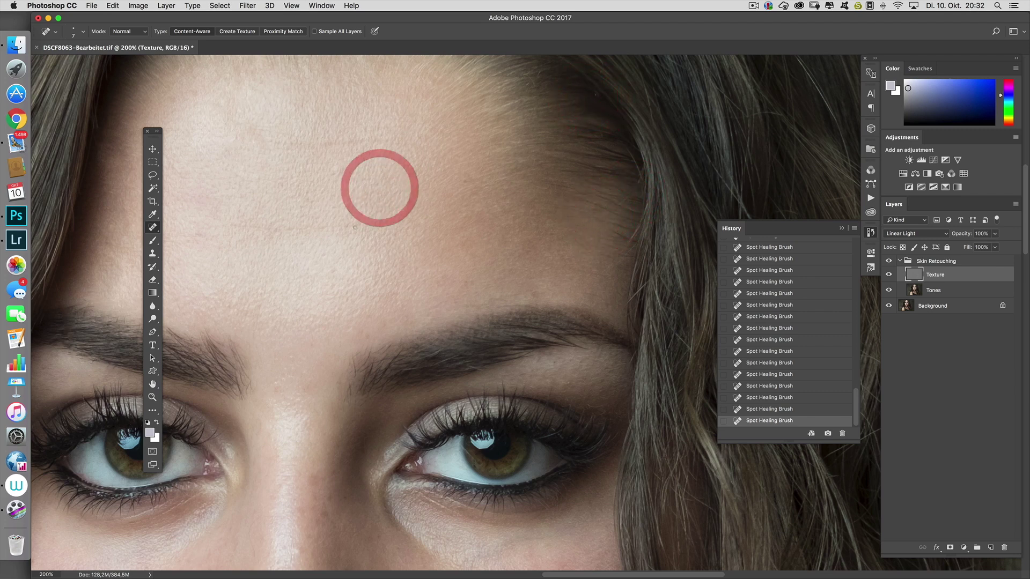
{"action": "left_click", "coordinate": [334, 274]}
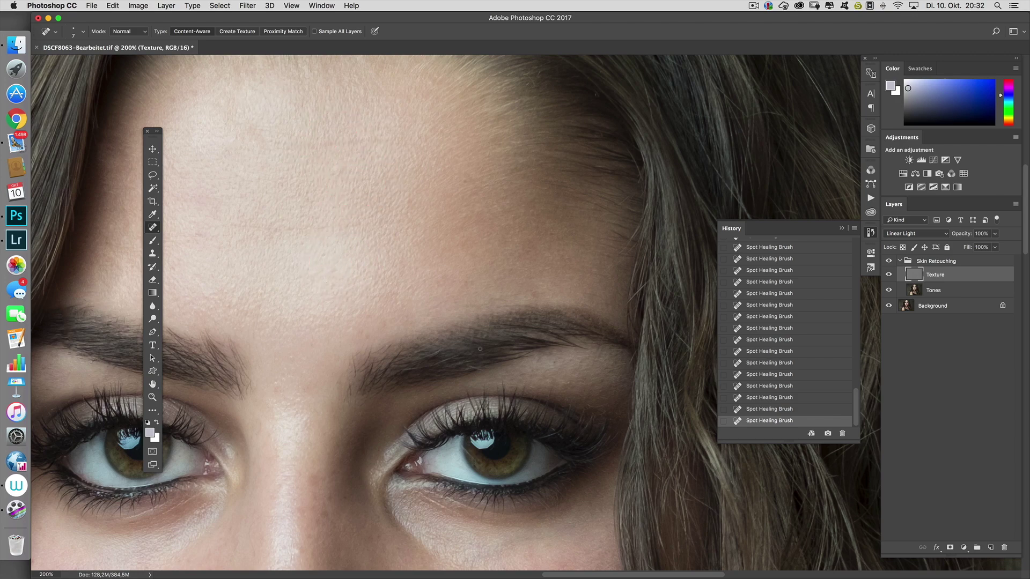
Set the Spot Healing Brush size to 9 px and heal the spots on the nose and the adjoining right cheek.
{"action": "scroll", "coordinate": [570, 260], "scroll_direction": "down", "scroll_amount": 10}
{"action": "scroll", "coordinate": [570, 260], "scroll_direction": "left", "scroll_amount": 8}
{"action": "right_click", "coordinate": [547, 332]}
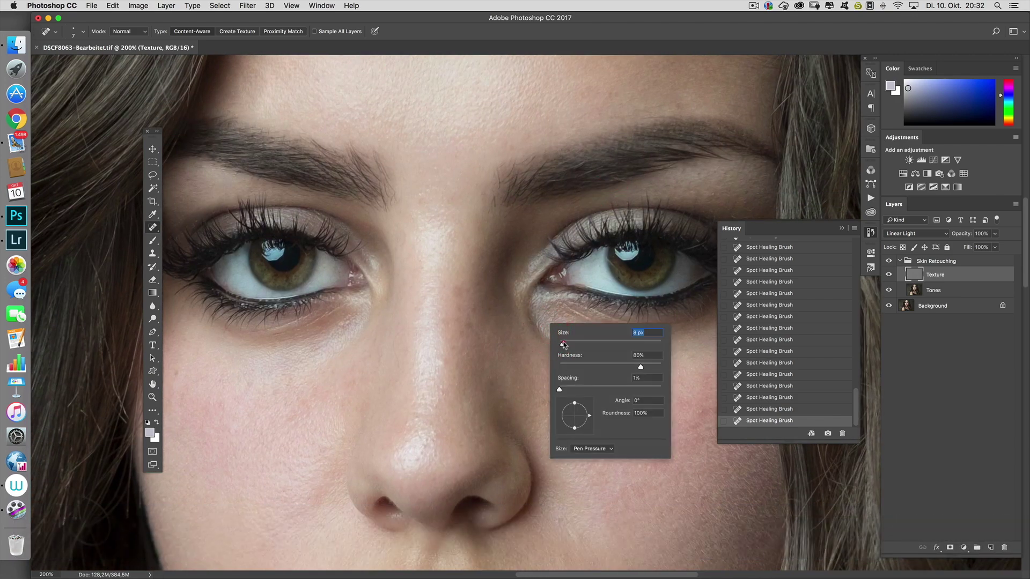
{"action": "left_click", "coordinate": [560, 342]}
{"action": "left_click", "coordinate": [448, 354]}
{"action": "left_click", "coordinate": [479, 324]}
{"action": "left_click", "coordinate": [491, 303]}
{"action": "scroll", "coordinate": [566, 403], "scroll_direction": "down", "scroll_amount": 6}
{"action": "scroll", "coordinate": [565, 402], "scroll_direction": "right", "scroll_amount": 2}
{"action": "left_click", "coordinate": [518, 275]}
{"action": "left_click", "coordinate": [492, 240]}
Heal the small blemishes and creases on the skin below the left eye.
{"action": "left_click", "coordinate": [199, 210]}
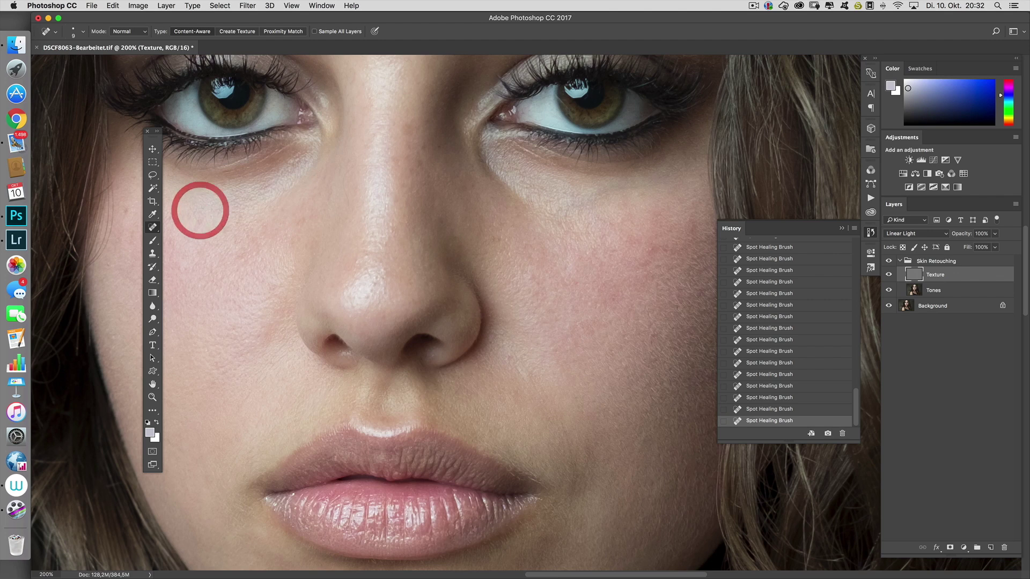
{"action": "left_click", "coordinate": [161, 181]}
{"action": "left_click_drag", "start_coordinate": [276, 147], "coordinate": [276, 146]}
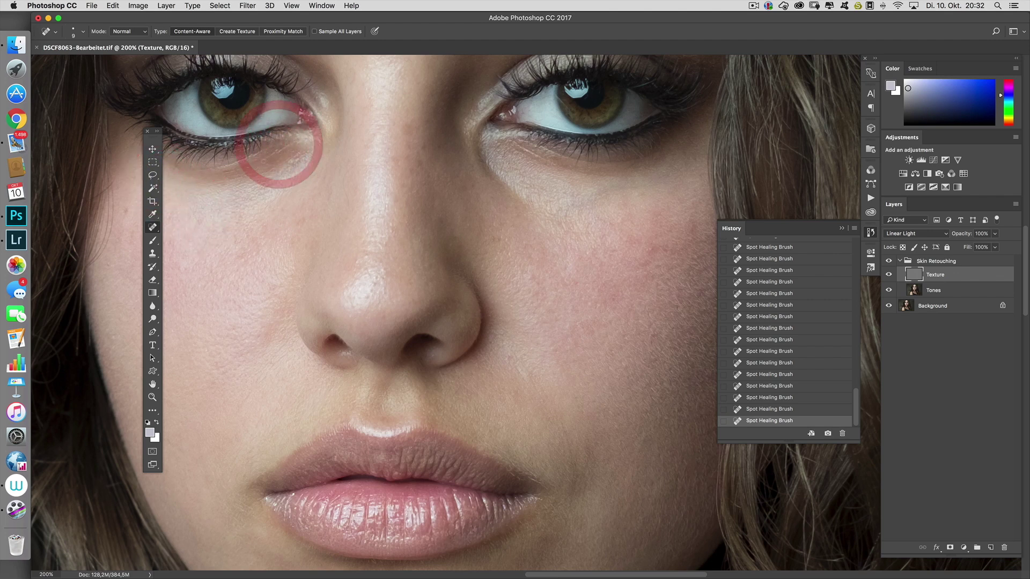
{"action": "left_click", "coordinate": [254, 164]}
{"action": "left_click", "coordinate": [262, 157]}
{"action": "left_click", "coordinate": [291, 161]}
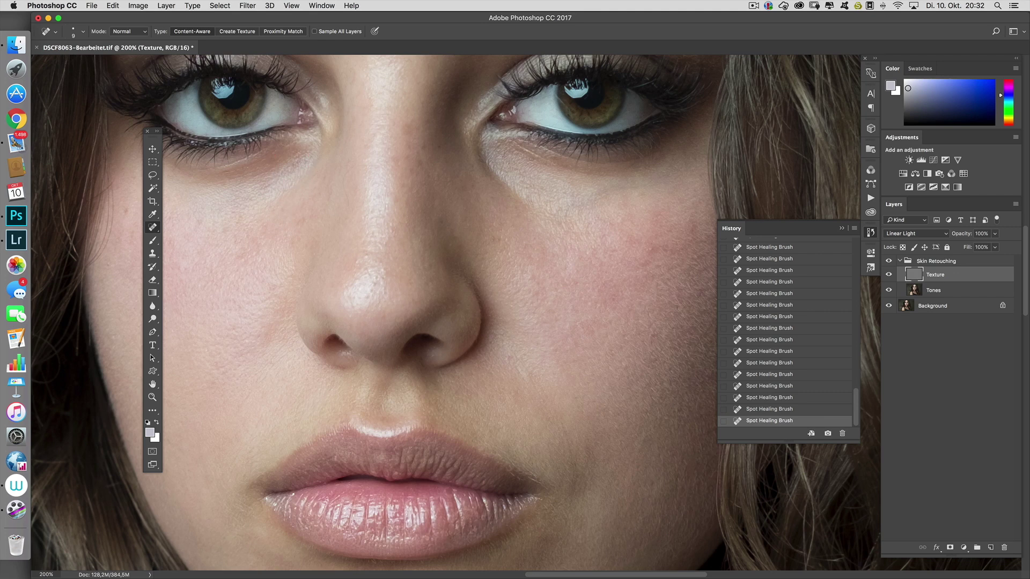
Spot-heal the marks below the right eye and across the right cheek.
{"action": "left_click", "coordinate": [639, 192]}
{"action": "left_click_drag", "start_coordinate": [544, 158], "coordinate": [545, 159]}
{"action": "left_click_drag", "start_coordinate": [609, 343], "coordinate": [611, 290]}
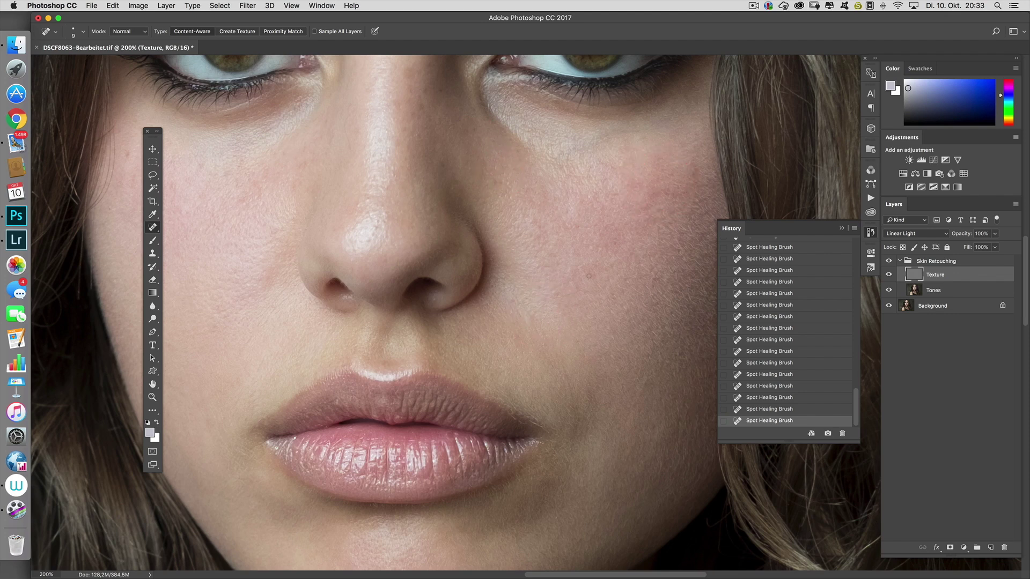
{"action": "left_click_drag", "start_coordinate": [589, 364], "coordinate": [580, 271]}
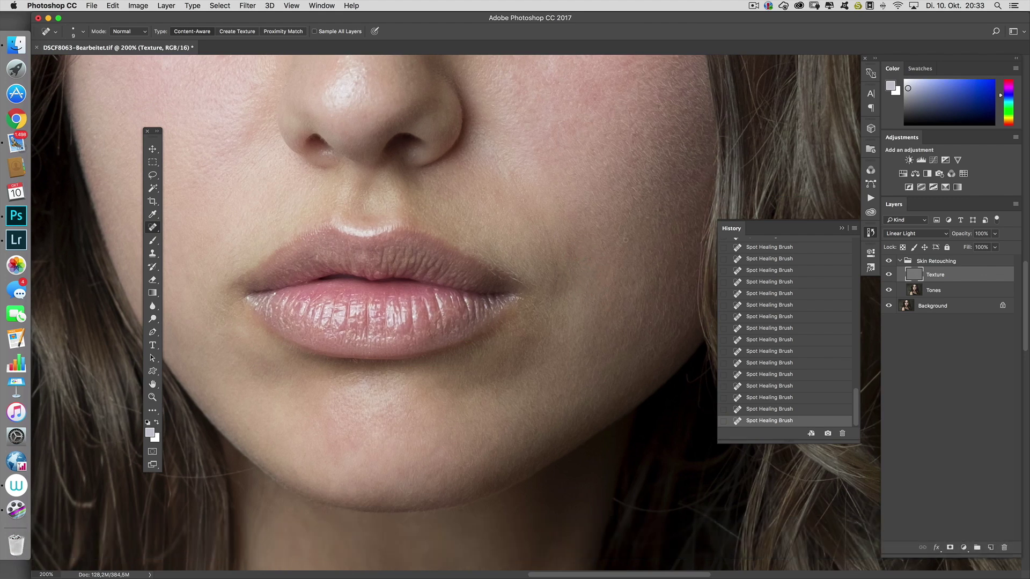
{"action": "left_click", "coordinate": [634, 138]}
Heal the blemishes on the left cheek between the mouth and the hair.
{"action": "left_click_drag", "start_coordinate": [376, 387], "coordinate": [685, 476]}
{"action": "left_click", "coordinate": [471, 294]}
{"action": "left_click", "coordinate": [473, 328]}
{"action": "left_click", "coordinate": [413, 224]}
{"action": "left_click", "coordinate": [417, 100]}
Spot-heal the stray hairs crossing the skin below the outer corner of the left eye.
{"action": "key", "text": "space"}
{"action": "left_click_drag", "start_coordinate": [448, 191], "coordinate": [456, 396]}
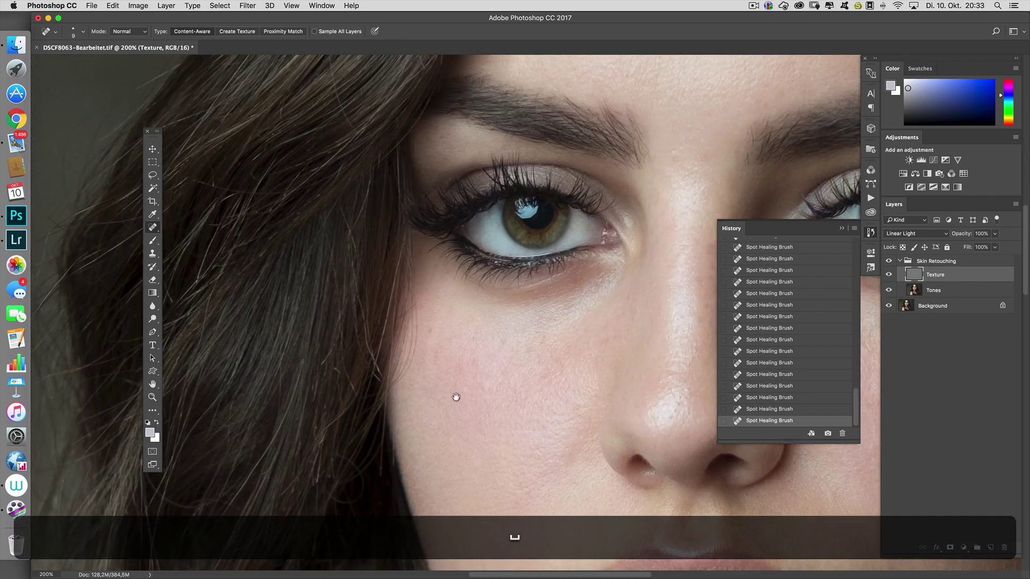
{"action": "left_click", "coordinate": [429, 341], "text": "super"}
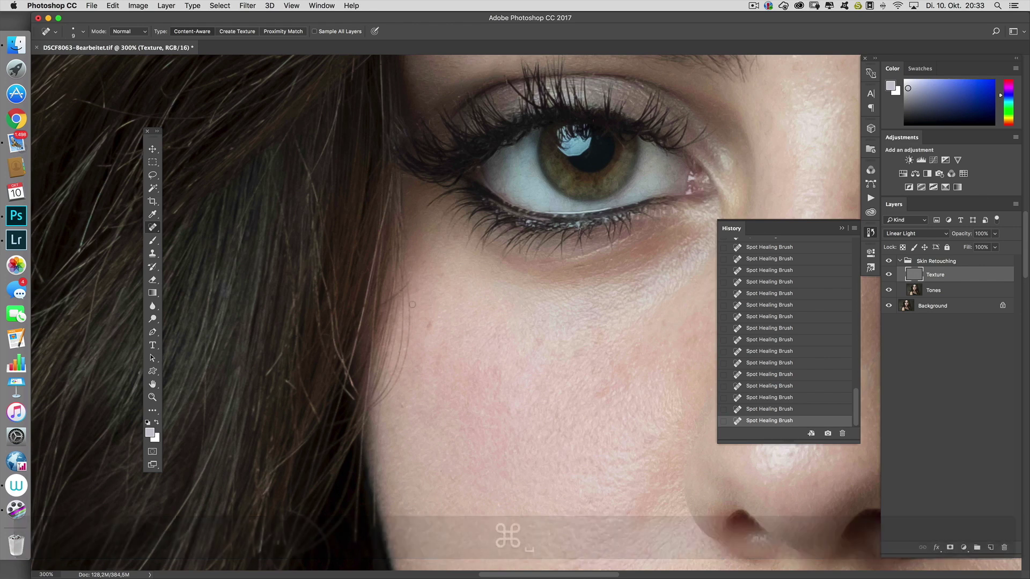
{"action": "left_click", "coordinate": [411, 325]}
{"action": "left_click", "coordinate": [406, 273]}
{"action": "left_click", "coordinate": [411, 306]}
{"action": "left_click", "coordinate": [407, 363]}
{"action": "left_click", "coordinate": [409, 361]}
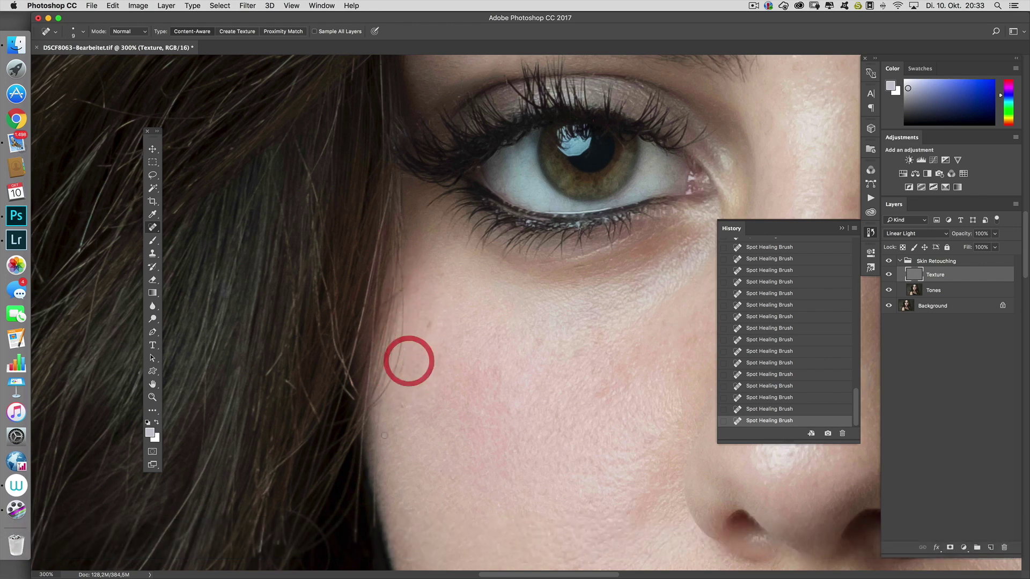
Remove the fine hairs and the small dark spot along the left cheek's edge next to the hair.
{"action": "left_click", "coordinate": [402, 321]}
{"action": "left_click_drag", "start_coordinate": [402, 332], "coordinate": [403, 369]}
{"action": "left_click", "coordinate": [397, 329]}
{"action": "left_click", "coordinate": [403, 324]}
{"action": "left_click", "coordinate": [410, 315]}
{"action": "left_click", "coordinate": [421, 337]}
{"action": "left_click", "coordinate": [388, 379]}
{"action": "left_click_drag", "start_coordinate": [403, 363], "coordinate": [407, 354]}
{"action": "left_click", "coordinate": [376, 405]}
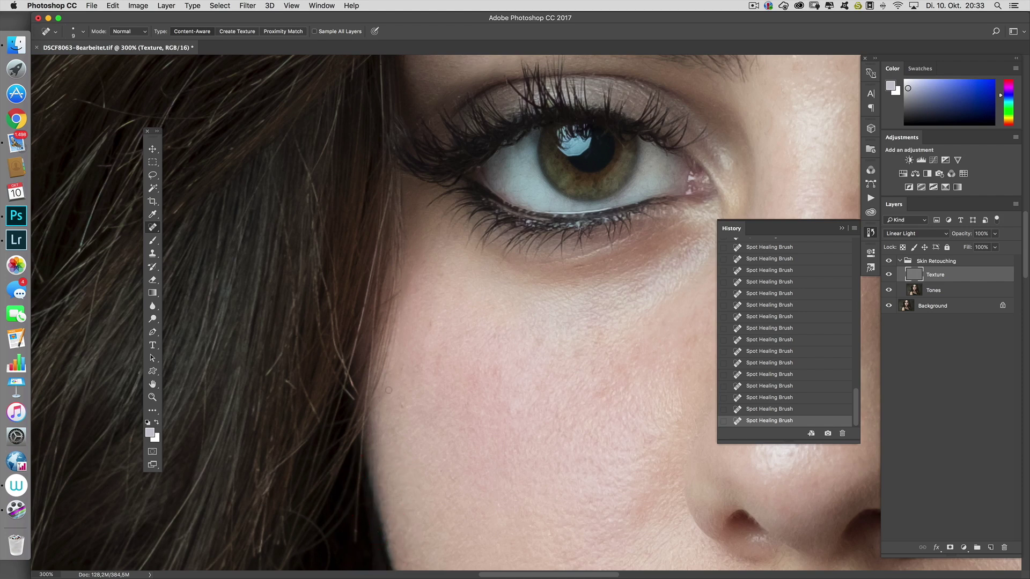
Heal the remaining hairs and spots on the left cheek and beneath the outer lower lashes.
{"action": "left_click_drag", "start_coordinate": [402, 411], "coordinate": [407, 389]}
{"action": "left_click", "coordinate": [437, 286]}
{"action": "left_click", "coordinate": [398, 323]}
{"action": "left_click", "coordinate": [407, 253]}
{"action": "left_click", "coordinate": [447, 253]}
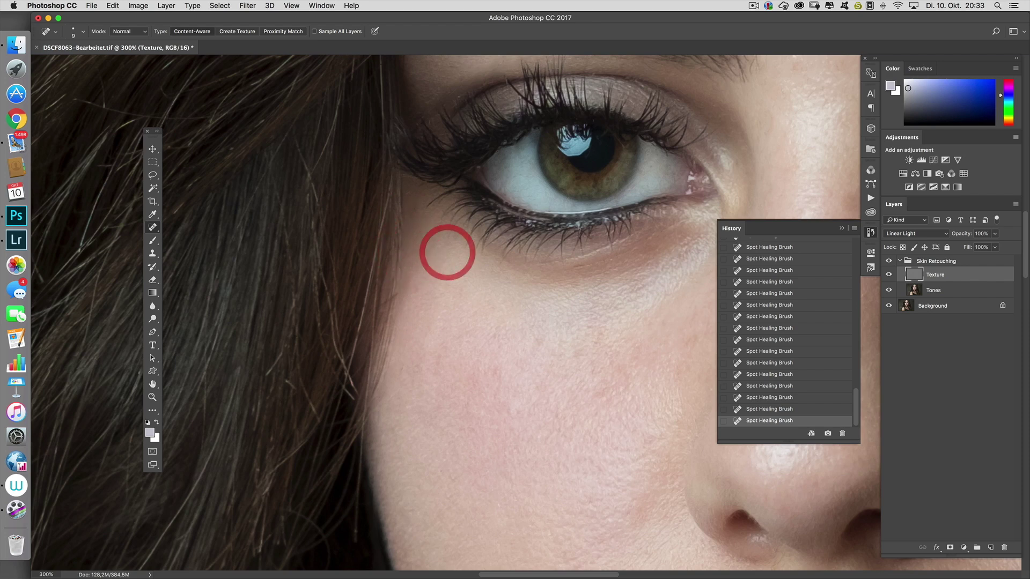
{"action": "left_click_drag", "start_coordinate": [607, 324], "coordinate": [528, 426]}
{"action": "left_click", "coordinate": [501, 414]}
Spot-heal the blemish on the side of the nose bridge nearest the right eye.
{"action": "key", "text": "super+space"}
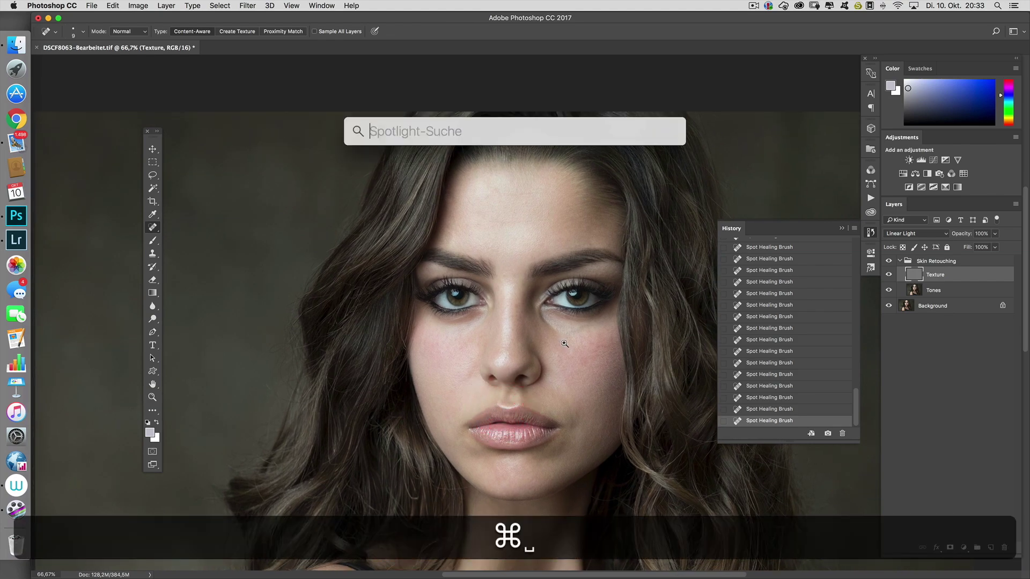
{"action": "left_click", "coordinate": [563, 340]}
{"action": "left_click", "coordinate": [437, 263]}
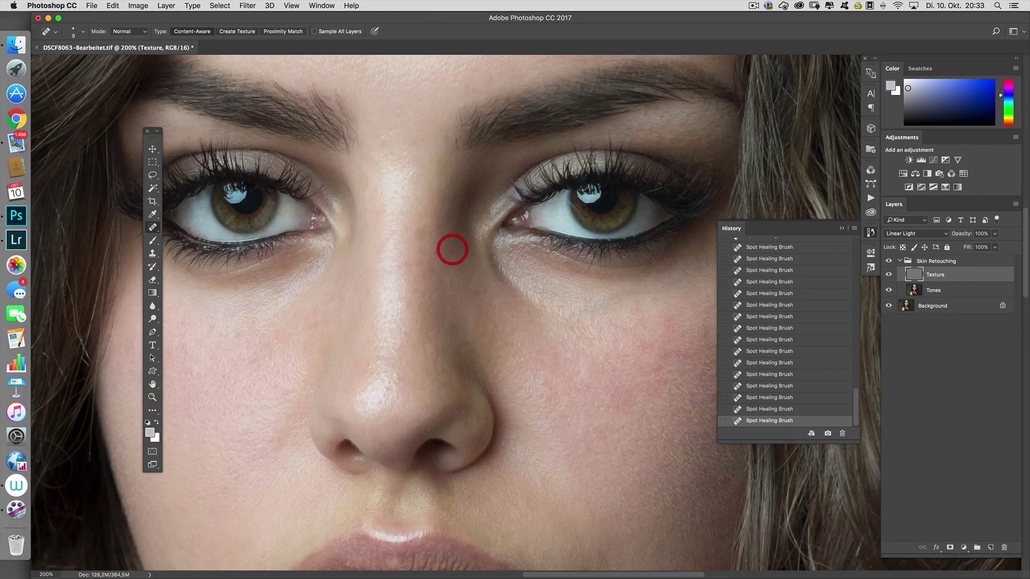
Set the Spot Healing Brush size to 24 px and heal the spots on the left collarbone and neck.
{"action": "left_click_drag", "start_coordinate": [651, 298], "coordinate": [620, 483]}
{"action": "mouse_move", "coordinate": [502, 310]}
{"action": "left_mouse_down"}
{"action": "mouse_move", "coordinate": [509, 372]}
{"action": "mouse_move", "coordinate": [510, 99]}
{"action": "left_mouse_up"}
{"action": "left_click_drag", "start_coordinate": [510, 352], "coordinate": [510, 127]}
{"action": "left_click_drag", "start_coordinate": [585, 478], "coordinate": [585, 202]}
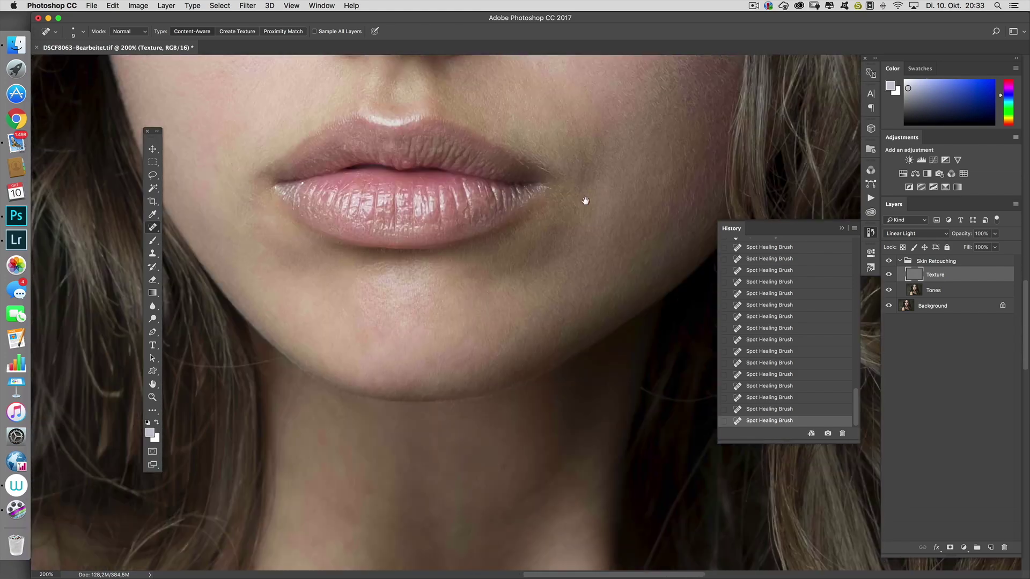
{"action": "left_click_drag", "start_coordinate": [585, 505], "coordinate": [545, 326]}
{"action": "mouse_move", "coordinate": [547, 444]}
{"action": "left_mouse_down"}
{"action": "mouse_move", "coordinate": [606, 281]}
{"action": "mouse_move", "coordinate": [597, 280]}
{"action": "left_mouse_up"}
{"action": "right_click", "coordinate": [448, 384]}
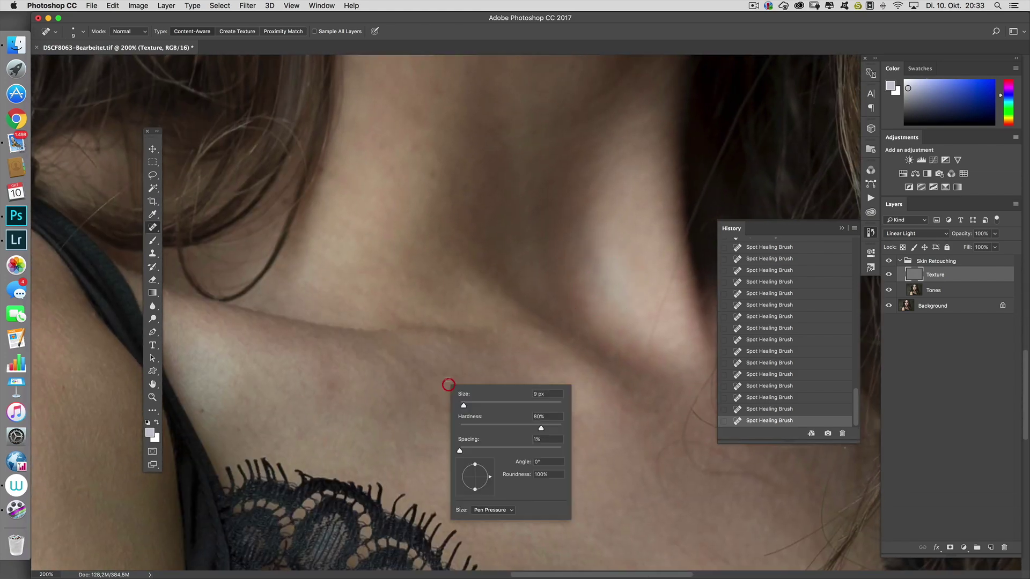
{"action": "left_click", "coordinate": [337, 375]}
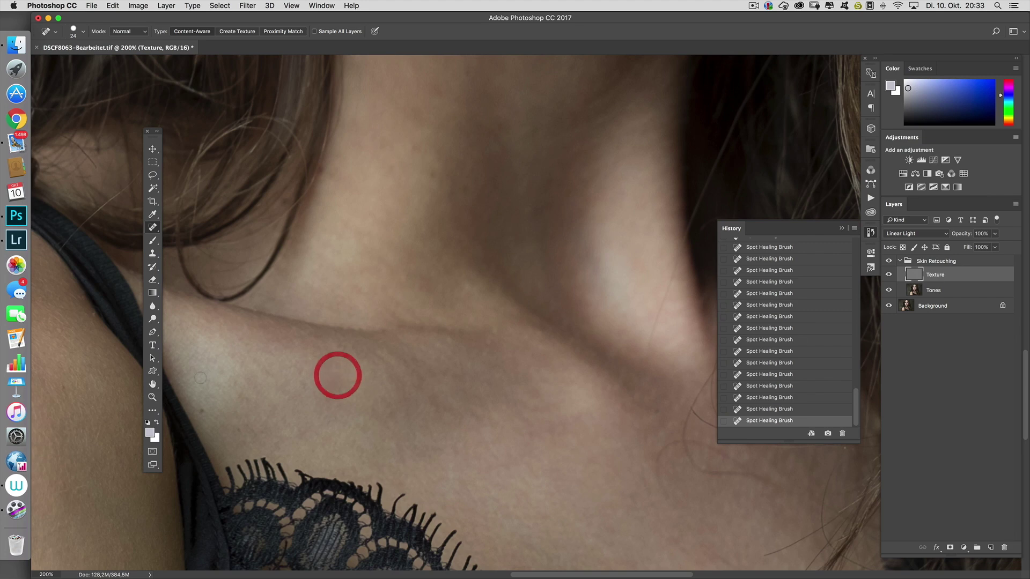
{"action": "left_click", "coordinate": [457, 181]}
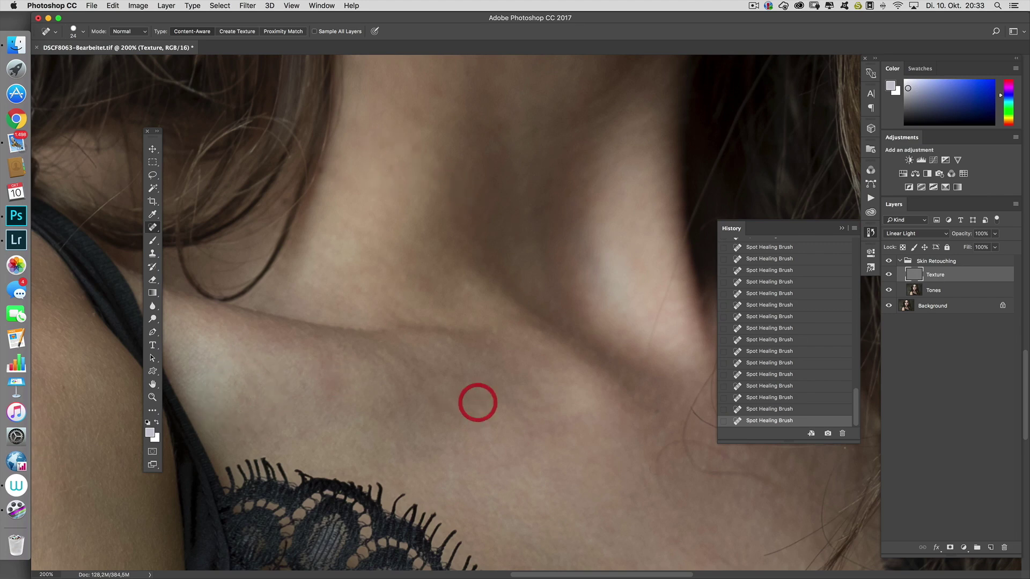
Remove the curled stray hair and nearby blemishes on the chest below the right side of the neck.
{"action": "left_click_drag", "start_coordinate": [685, 510], "coordinate": [447, 377]}
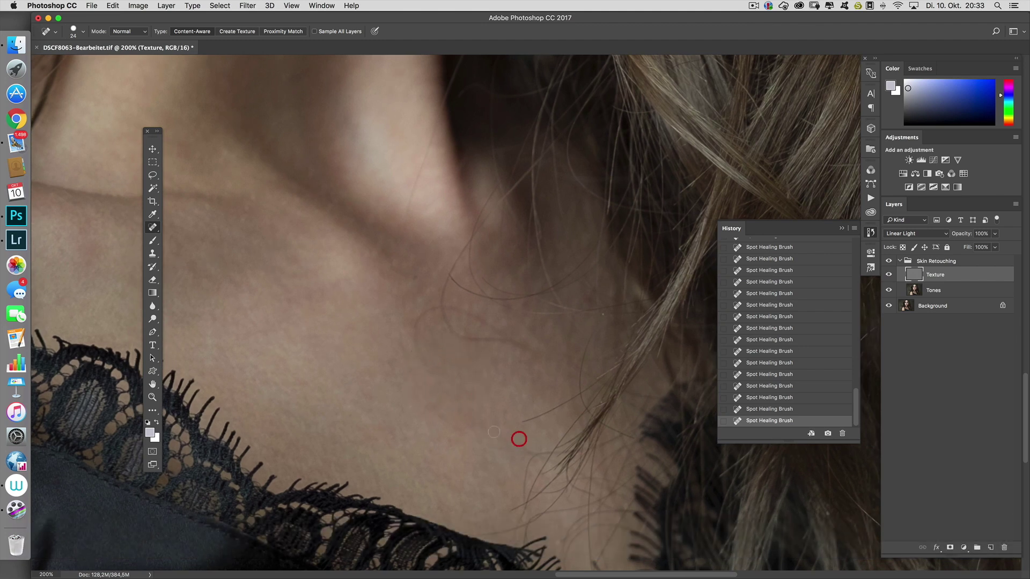
{"action": "left_click_drag", "start_coordinate": [417, 339], "coordinate": [421, 354]}
{"action": "left_click_drag", "start_coordinate": [448, 307], "coordinate": [448, 308]}
{"action": "left_click", "coordinate": [425, 346]}
{"action": "left_click", "coordinate": [514, 345]}
{"action": "left_click_drag", "start_coordinate": [449, 267], "coordinate": [442, 302]}
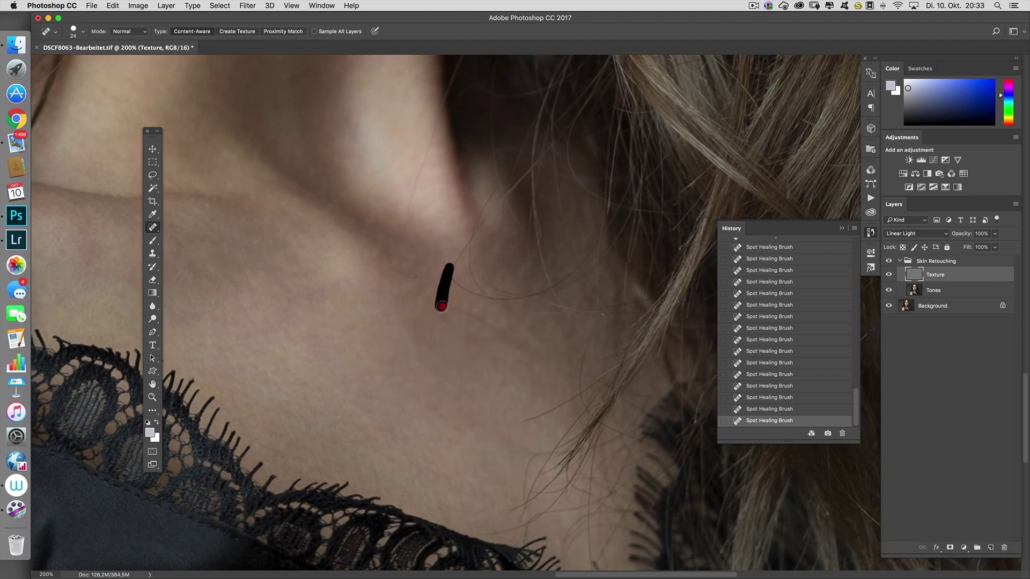
{"action": "left_click", "coordinate": [424, 308]}
Paint out the long stray hairs along the right edge and base of the neck.
{"action": "left_click_drag", "start_coordinate": [411, 199], "coordinate": [444, 103]}
{"action": "left_click", "coordinate": [469, 116]}
{"action": "mouse_move", "coordinate": [472, 239]}
{"action": "left_mouse_down"}
{"action": "mouse_move", "coordinate": [459, 258]}
{"action": "mouse_move", "coordinate": [486, 290]}
{"action": "mouse_move", "coordinate": [524, 295]}
{"action": "mouse_move", "coordinate": [501, 292]}
{"action": "left_mouse_up"}
{"action": "mouse_move", "coordinate": [551, 312]}
{"action": "left_mouse_down"}
{"action": "mouse_move", "coordinate": [524, 306]}
{"action": "mouse_move", "coordinate": [504, 253]}
{"action": "left_mouse_up"}
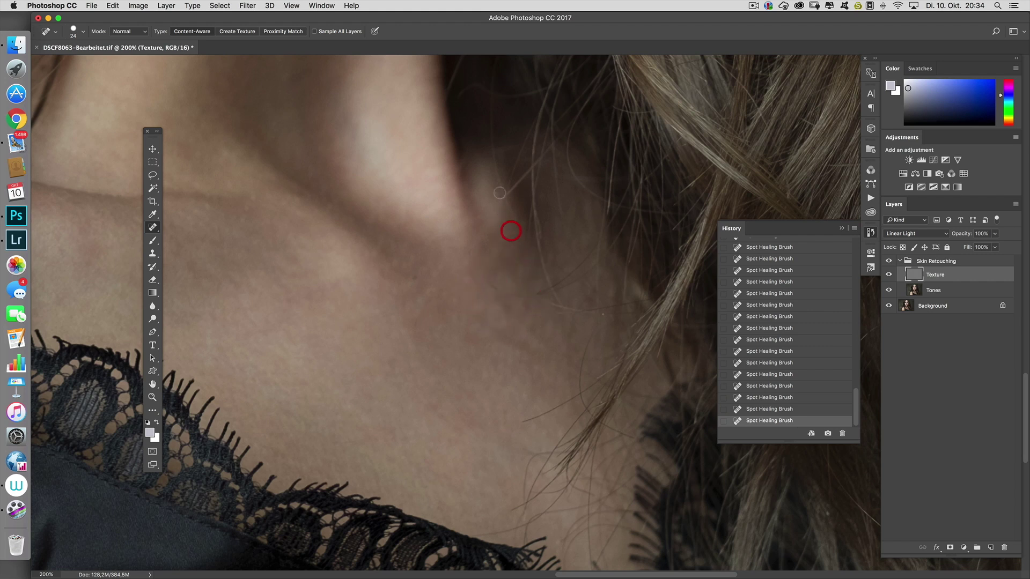
Heal the leftover hairs at the base of the neck and the loose strands above the lace trim.
{"action": "left_click_drag", "start_coordinate": [512, 215], "coordinate": [512, 215]}
{"action": "left_click_drag", "start_coordinate": [482, 284], "coordinate": [515, 310]}
{"action": "left_click", "coordinate": [528, 414]}
{"action": "mouse_move", "coordinate": [558, 400]}
{"action": "left_mouse_down"}
{"action": "mouse_move", "coordinate": [567, 432]}
{"action": "mouse_move", "coordinate": [520, 486]}
{"action": "mouse_move", "coordinate": [522, 469]}
{"action": "left_mouse_up"}
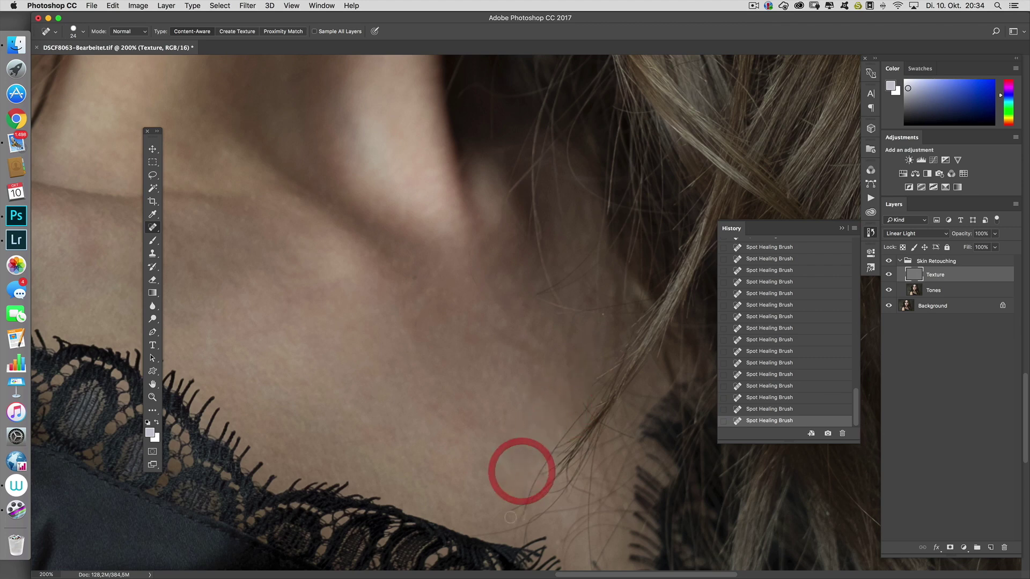
Clean the light stray hairs in the dark area between the neck and the hair on the right.
{"action": "key", "text": "space"}
{"action": "left_click_drag", "start_coordinate": [517, 285], "coordinate": [513, 397]}
{"action": "left_click_drag", "start_coordinate": [491, 325], "coordinate": [563, 197]}
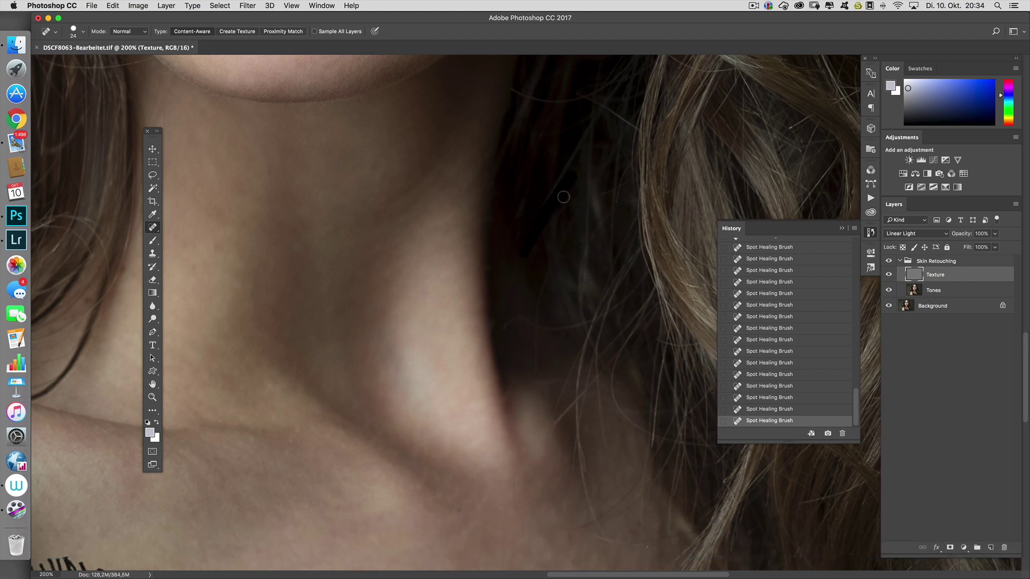
{"action": "mouse_move", "coordinate": [521, 320]}
{"action": "left_mouse_down"}
{"action": "mouse_move", "coordinate": [533, 361]}
{"action": "mouse_move", "coordinate": [550, 220]}
{"action": "left_mouse_up"}
{"action": "left_click_drag", "start_coordinate": [544, 167], "coordinate": [529, 191]}
Heal the small spots on the shoulder and the stray hairs along its outer edge on the Texture layer.
{"action": "scroll", "coordinate": [549, 400], "scroll_direction": "down", "scroll_amount": 10}
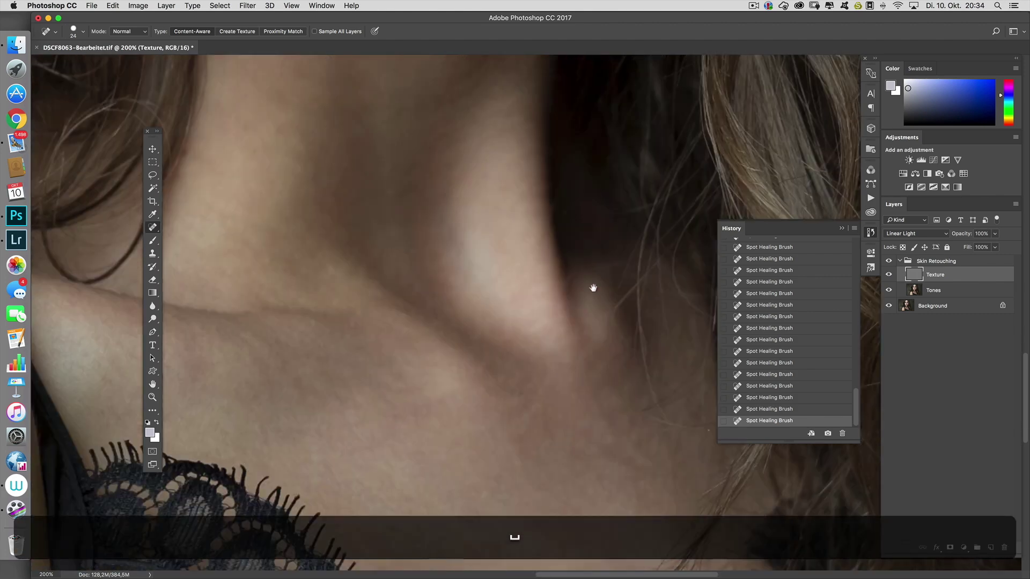
{"action": "scroll", "coordinate": [477, 485], "scroll_direction": "up", "scroll_amount": 10}
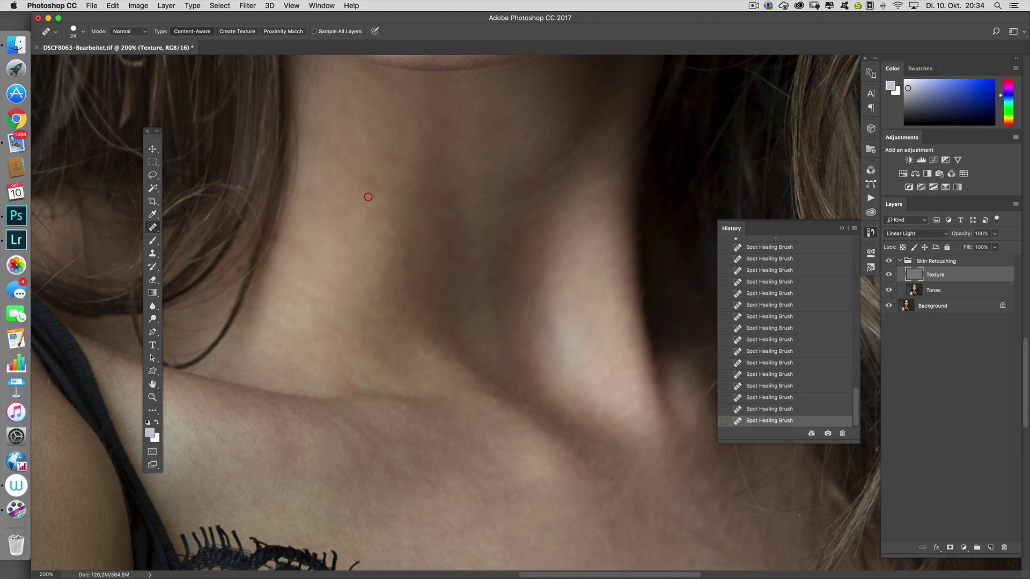
{"action": "key", "text": "space"}
{"action": "mouse_move", "coordinate": [465, 283]}
{"action": "left_mouse_down"}
{"action": "mouse_move", "coordinate": [461, 379]}
{"action": "mouse_move", "coordinate": [459, 356]}
{"action": "left_mouse_up"}
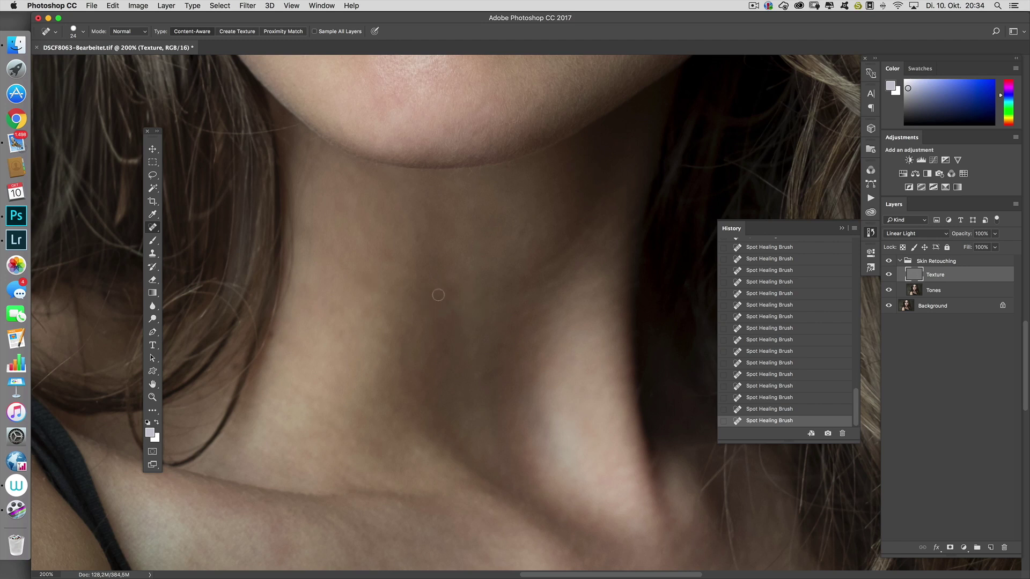
{"action": "key", "text": "space"}
{"action": "left_click_drag", "start_coordinate": [503, 337], "coordinate": [685, 552]}
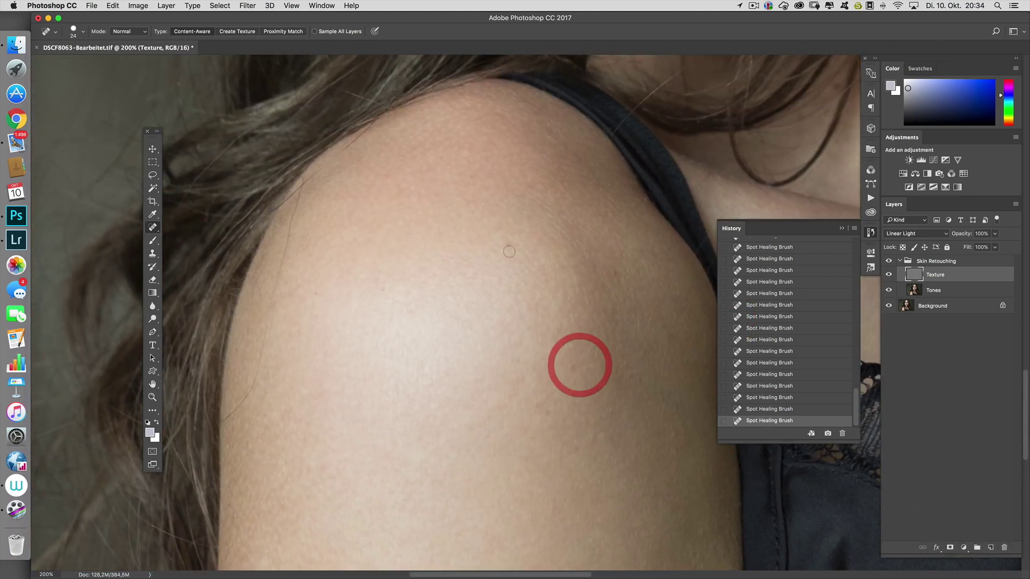
{"action": "left_click", "coordinate": [570, 367]}
{"action": "left_click", "coordinate": [615, 274]}
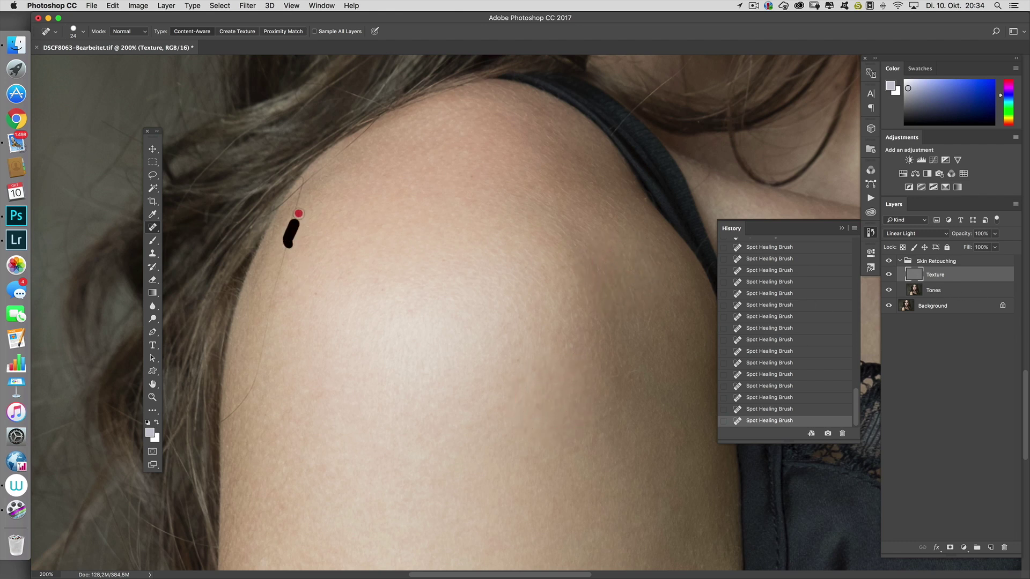
{"action": "left_click_drag", "start_coordinate": [320, 168], "coordinate": [356, 138]}
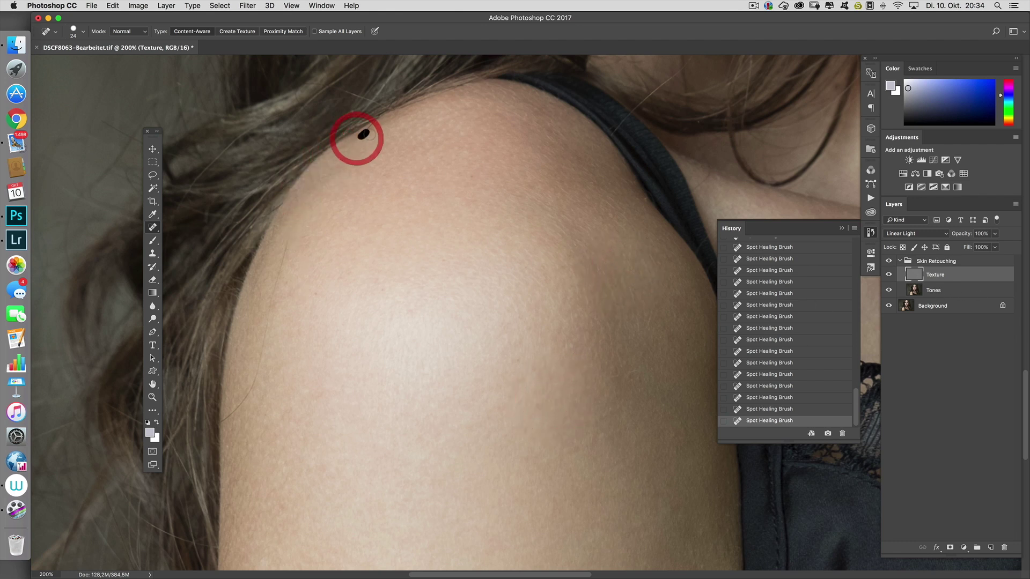
{"action": "left_click_drag", "start_coordinate": [293, 232], "coordinate": [272, 318]}
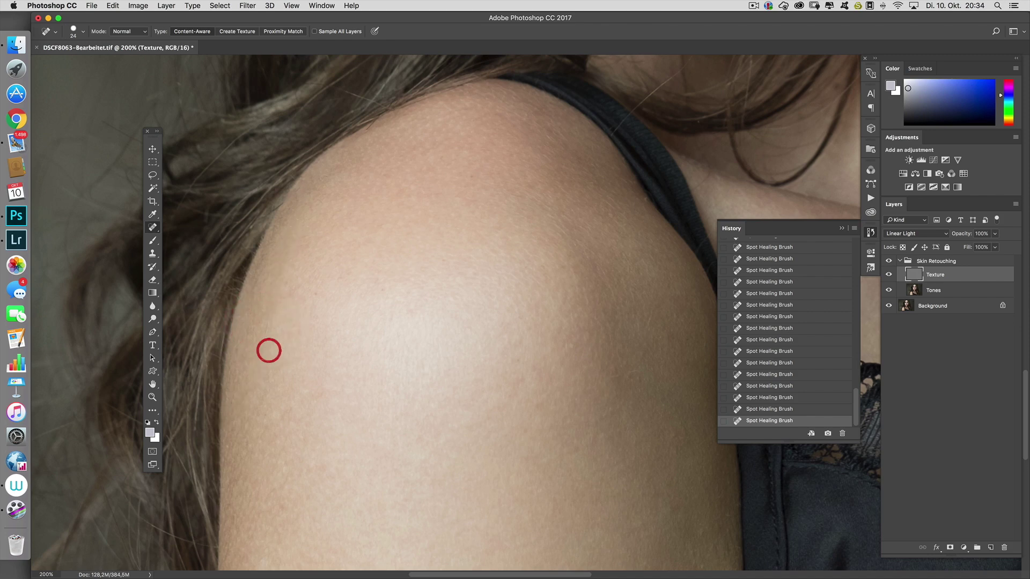
{"action": "left_click_drag", "start_coordinate": [260, 276], "coordinate": [278, 255]}
{"action": "left_click_drag", "start_coordinate": [374, 284], "coordinate": [353, 296]}
Make the Tones layer active and switch to the Lasso tool.
{"action": "left_click", "coordinate": [559, 321], "text": "alt"}
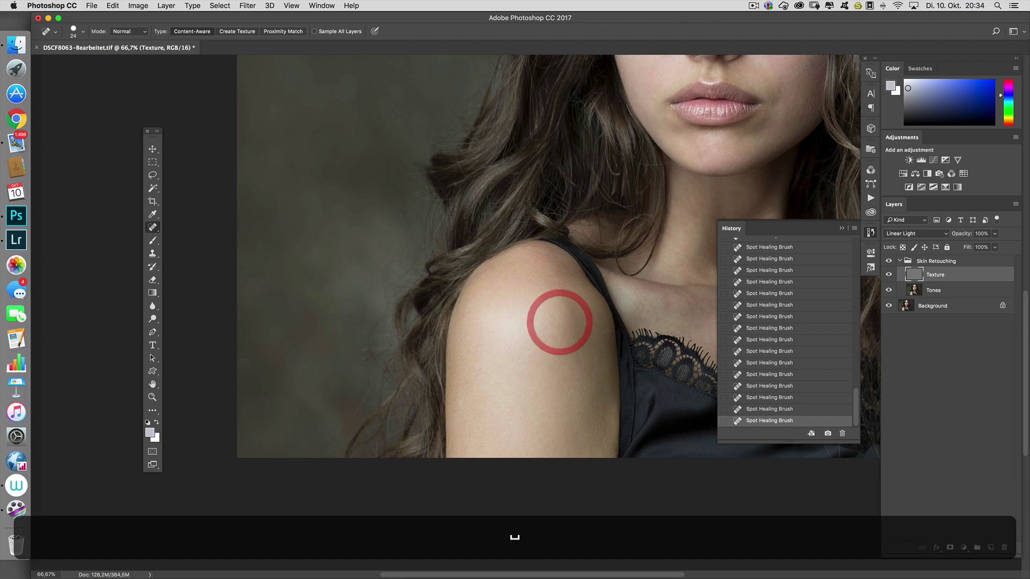
{"action": "left_click", "coordinate": [560, 344], "text": "alt"}
{"action": "scroll", "coordinate": [536, 386], "scroll_direction": "up", "scroll_amount": 5}
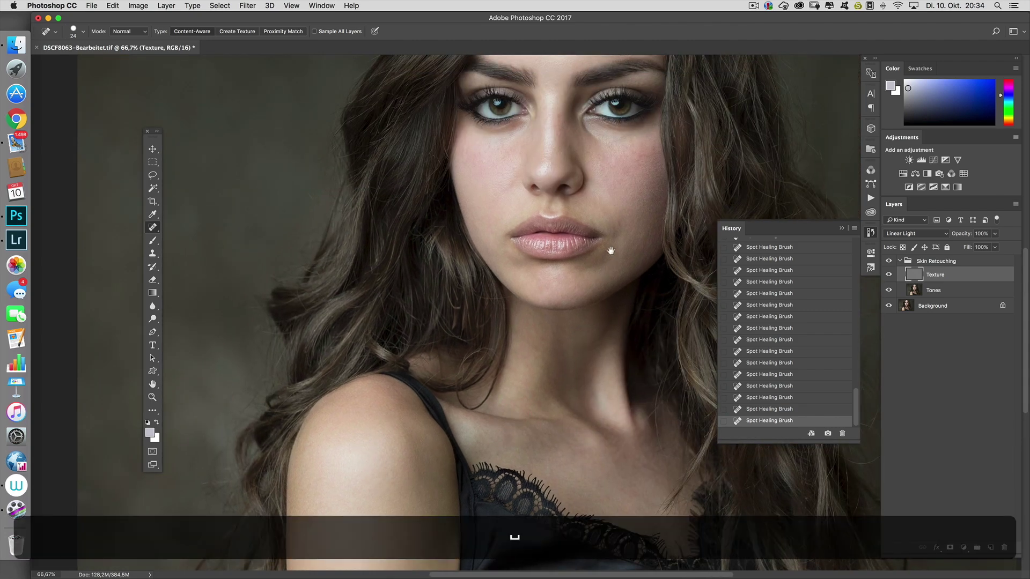
{"action": "left_click_drag", "start_coordinate": [611, 248], "coordinate": [529, 345]}
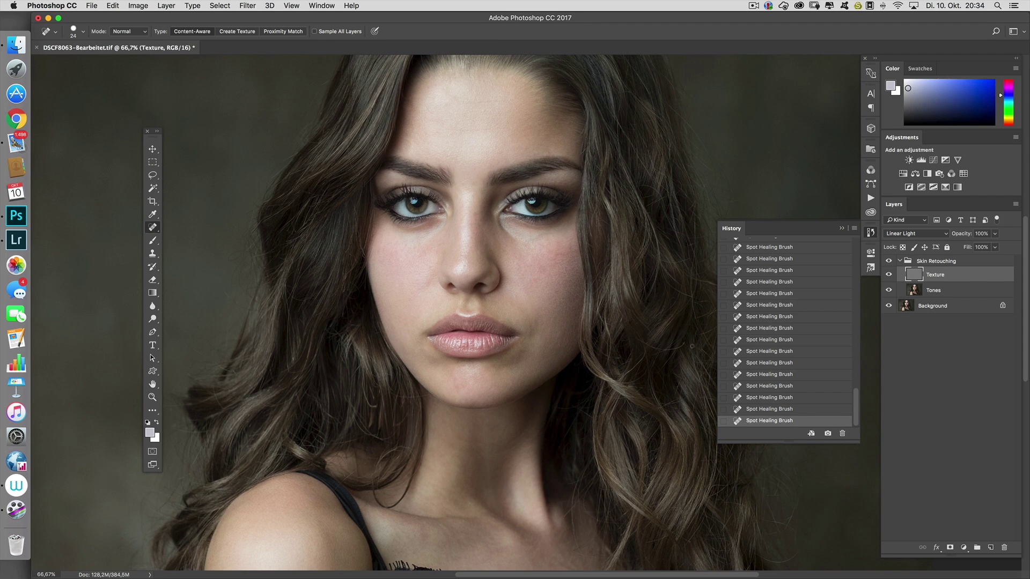
{"action": "left_click", "coordinate": [963, 292]}
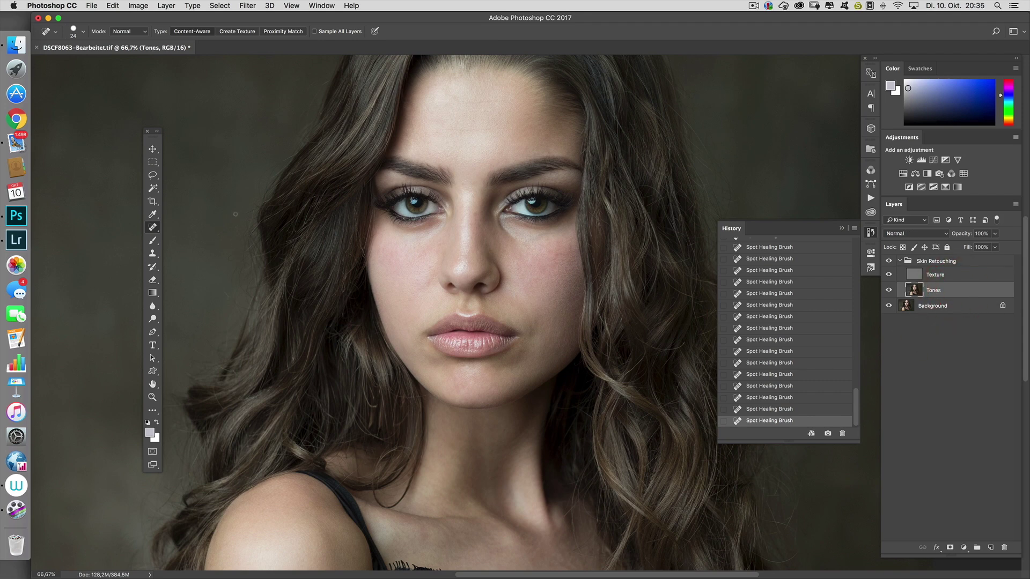
{"action": "left_click_drag", "start_coordinate": [155, 177], "coordinate": [182, 178]}
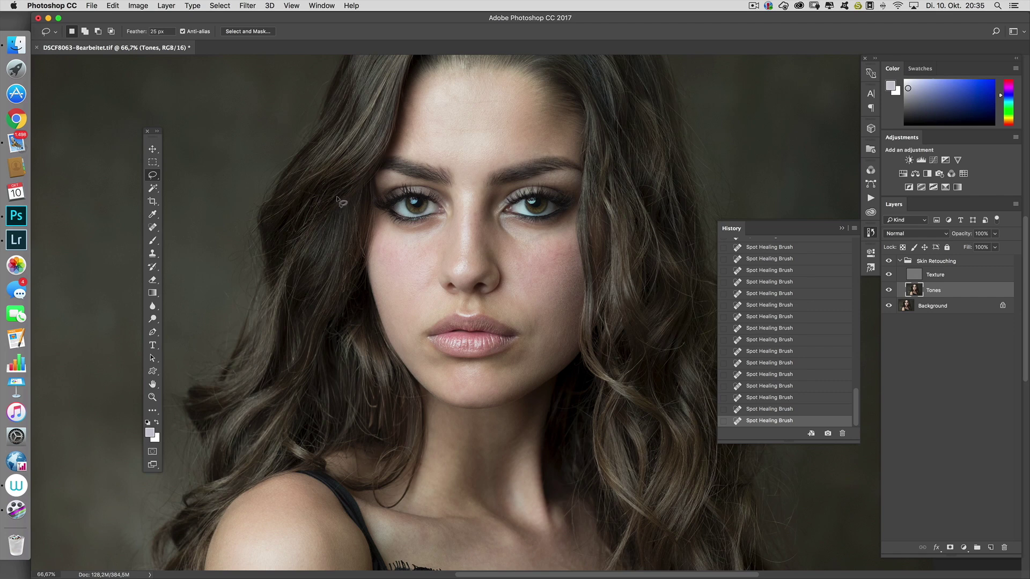
Lasso the left cheek from below the eye down to the chin with a 25 px feather and check it in Quick Mask.
{"action": "left_click", "coordinate": [559, 268], "text": "super"}
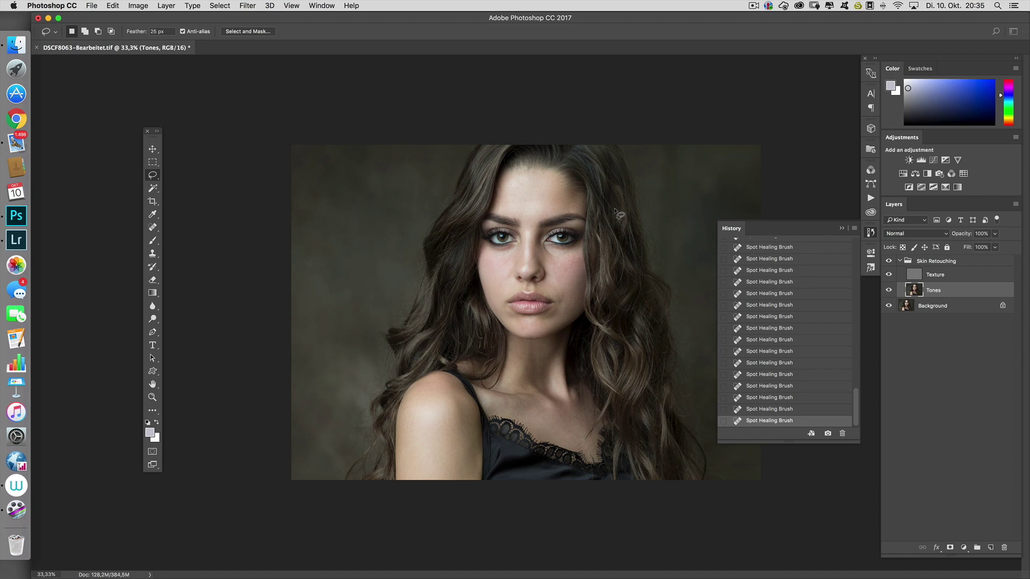
{"action": "key", "text": "super+space"}
{"action": "left_click", "coordinate": [563, 260]}
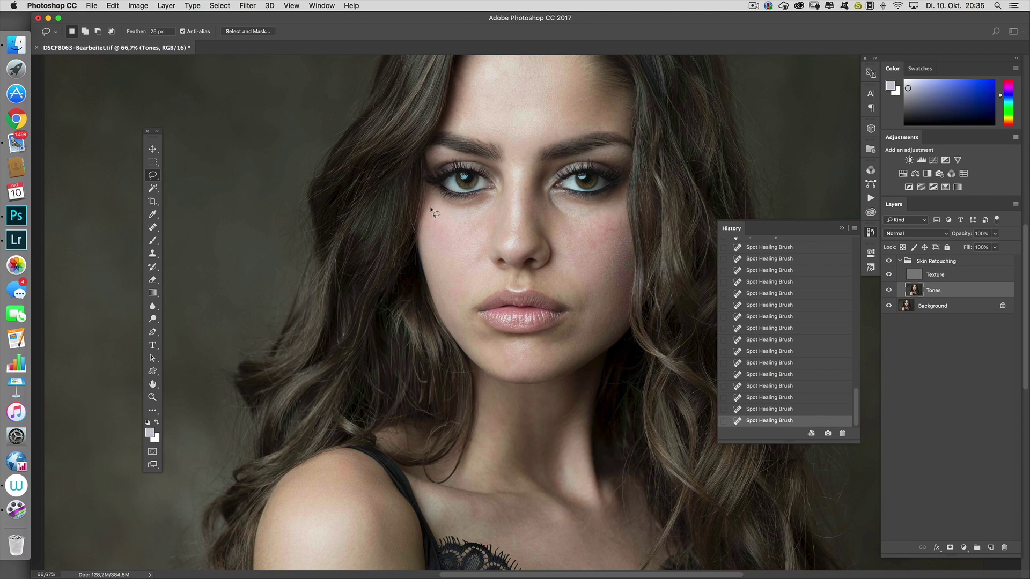
{"action": "left_click_drag", "start_coordinate": [427, 213], "coordinate": [432, 234]}
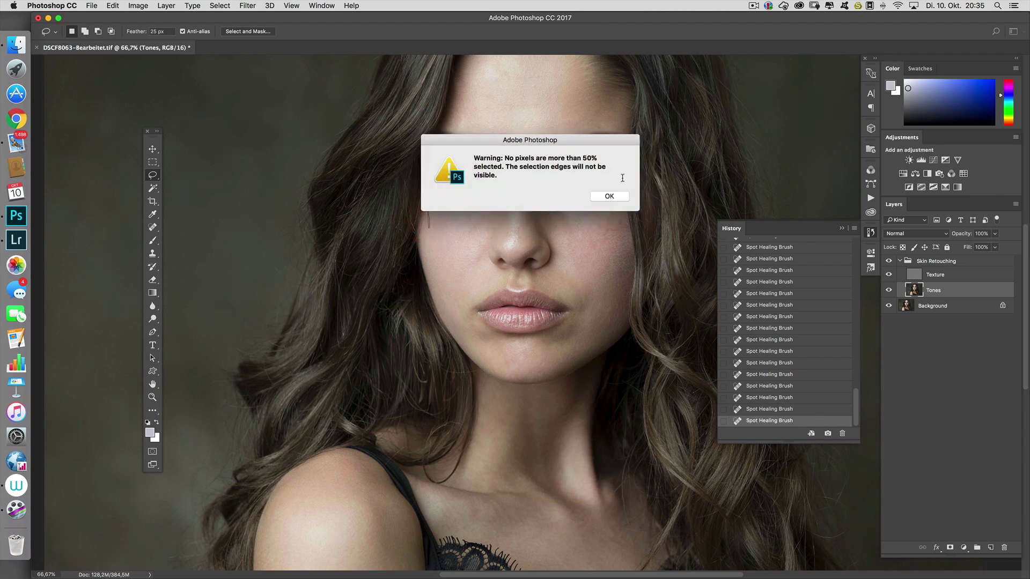
{"action": "left_click", "coordinate": [608, 195]}
{"action": "mouse_move", "coordinate": [428, 196]}
{"action": "left_mouse_down"}
{"action": "mouse_move", "coordinate": [436, 298]}
{"action": "mouse_move", "coordinate": [500, 373]}
{"action": "mouse_move", "coordinate": [515, 370]}
{"action": "mouse_move", "coordinate": [519, 343]}
{"action": "mouse_move", "coordinate": [475, 320]}
{"action": "mouse_move", "coordinate": [467, 303]}
{"action": "mouse_move", "coordinate": [501, 281]}
{"action": "mouse_move", "coordinate": [482, 243]}
{"action": "left_mouse_up"}
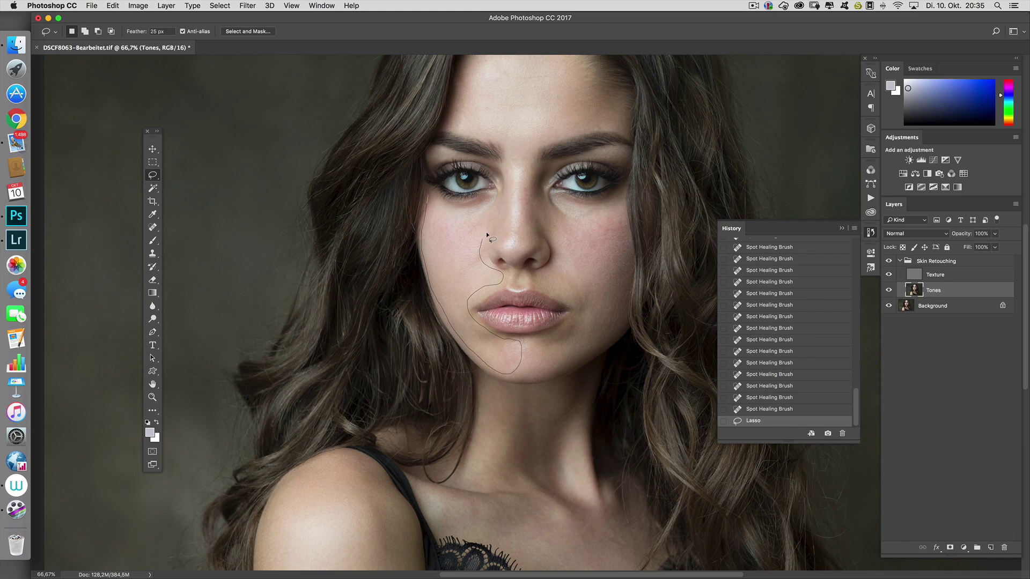
{"action": "left_click_drag", "start_coordinate": [452, 204], "coordinate": [450, 203]}
{"action": "key", "text": "q"}
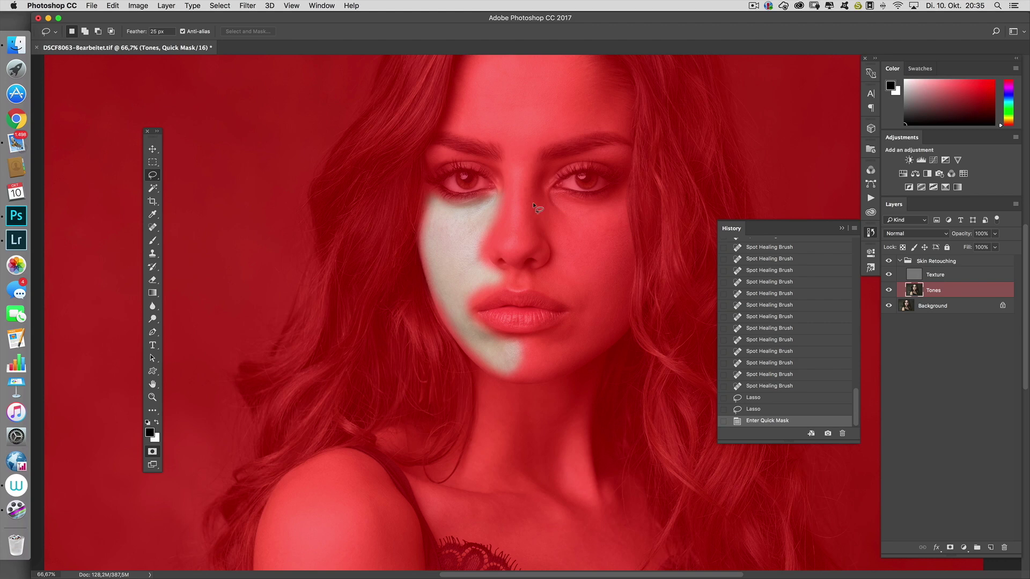
{"action": "key", "text": "q"}
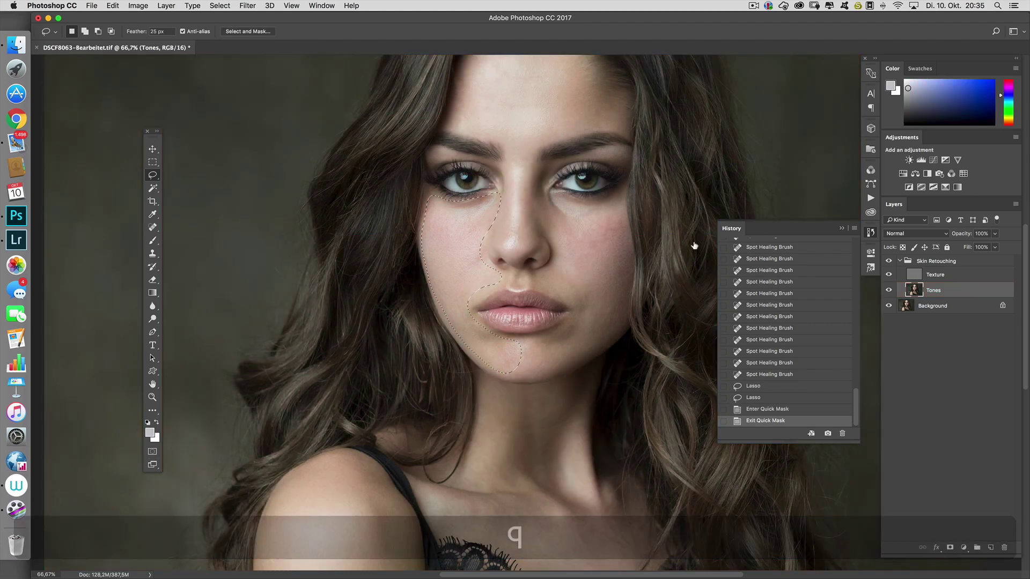
Soften the selected left cheek with a Gaussian Blur, raising the radius slightly above 8.2 pixels.
{"action": "left_click", "coordinate": [247, 6]}
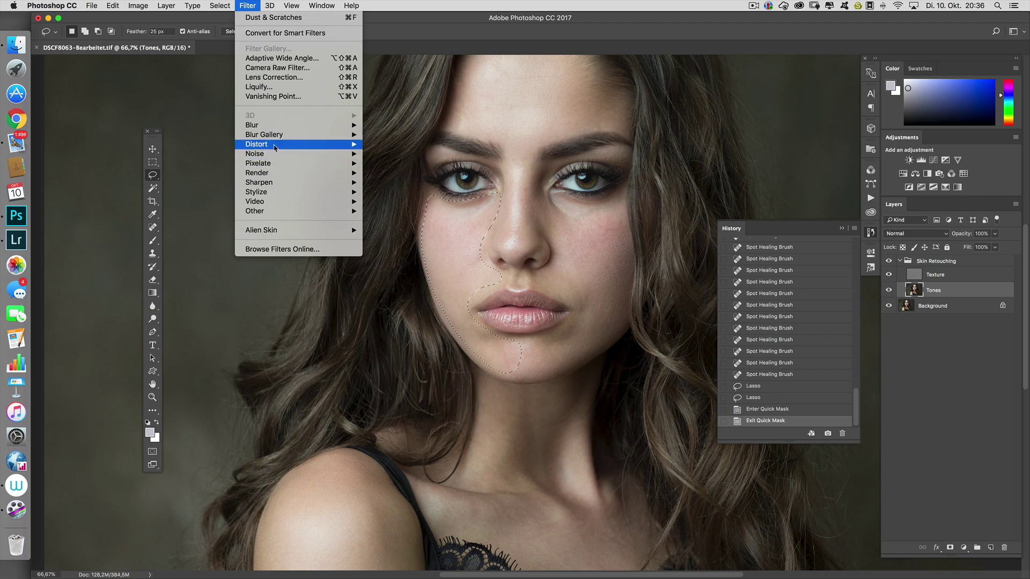
{"action": "mouse_move", "coordinate": [276, 138]}
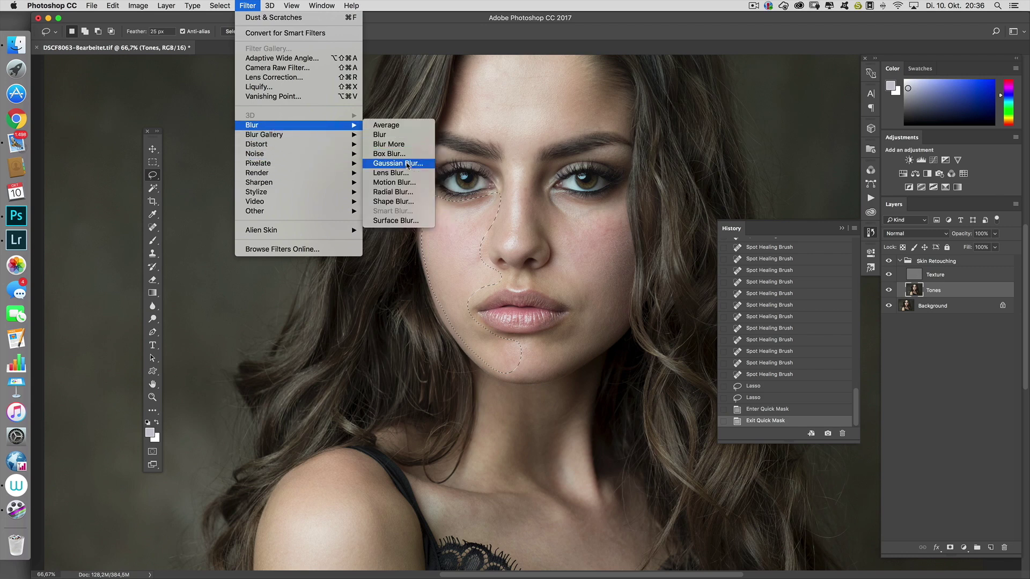
{"action": "left_click", "coordinate": [414, 164]}
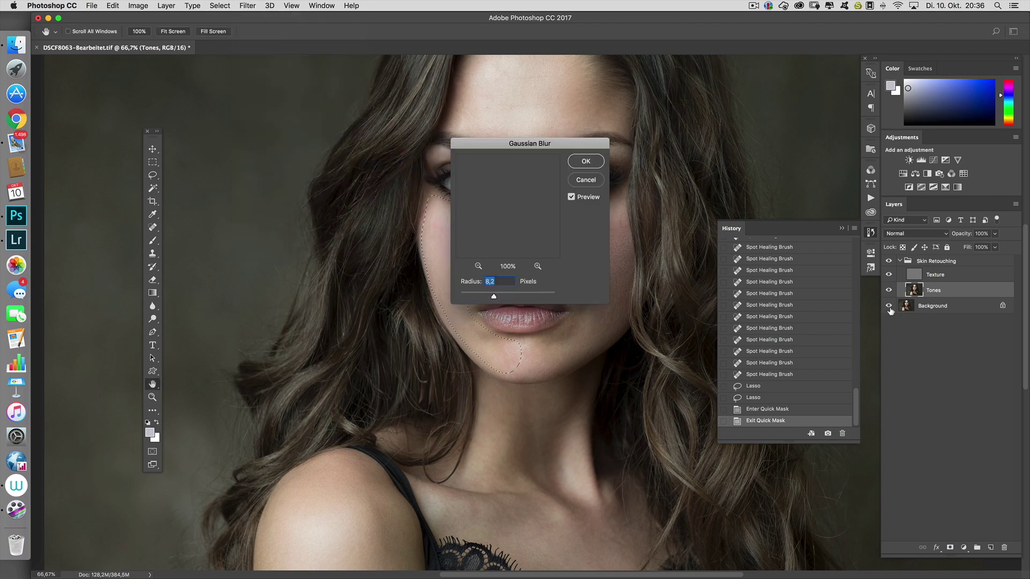
{"action": "left_click_drag", "start_coordinate": [575, 152], "coordinate": [764, 159]}
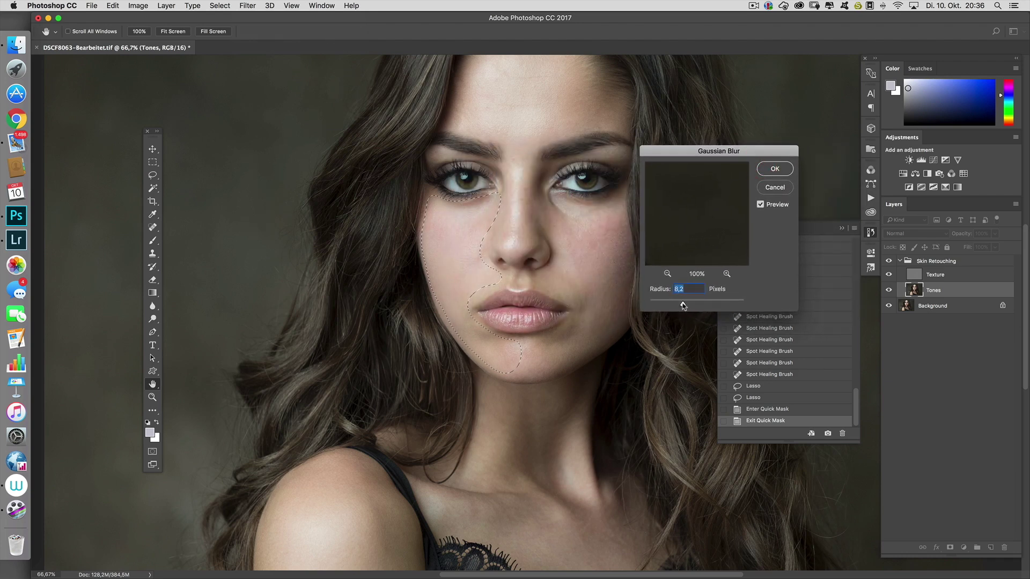
{"action": "left_click_drag", "start_coordinate": [685, 304], "coordinate": [691, 308]}
{"action": "left_click_drag", "start_coordinate": [692, 305], "coordinate": [690, 303]}
{"action": "left_click", "coordinate": [778, 169]}
Lasso the right cheek from below the eye to the chin, skirting nose and lips, and repeat the Gaussian Blur.
{"action": "mouse_move", "coordinate": [618, 194]}
{"action": "left_mouse_down"}
{"action": "mouse_move", "coordinate": [580, 208]}
{"action": "mouse_move", "coordinate": [538, 182]}
{"action": "mouse_move", "coordinate": [530, 195]}
{"action": "mouse_move", "coordinate": [524, 247]}
{"action": "mouse_move", "coordinate": [540, 258]}
{"action": "mouse_move", "coordinate": [536, 238]}
{"action": "mouse_move", "coordinate": [547, 233]}
{"action": "mouse_move", "coordinate": [562, 259]}
{"action": "mouse_move", "coordinate": [535, 274]}
{"action": "mouse_move", "coordinate": [537, 286]}
{"action": "mouse_move", "coordinate": [576, 309]}
{"action": "mouse_move", "coordinate": [519, 371]}
{"action": "mouse_move", "coordinate": [539, 377]}
{"action": "mouse_move", "coordinate": [611, 338]}
{"action": "mouse_move", "coordinate": [625, 299]}
{"action": "left_mouse_up"}
{"action": "left_click_drag", "start_coordinate": [619, 198], "coordinate": [620, 198]}
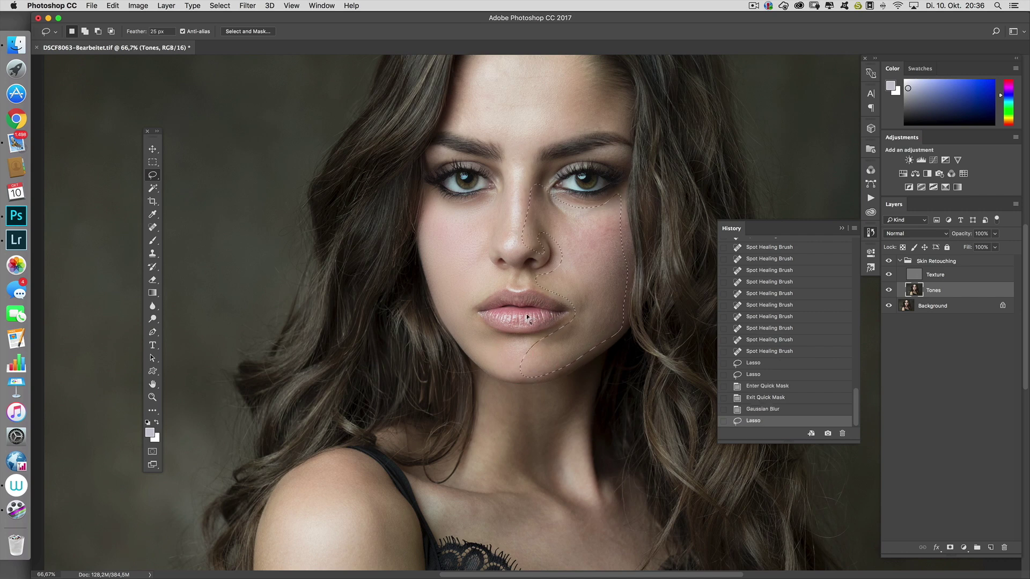
{"action": "key", "text": "super"}
{"action": "key", "text": "super+f"}
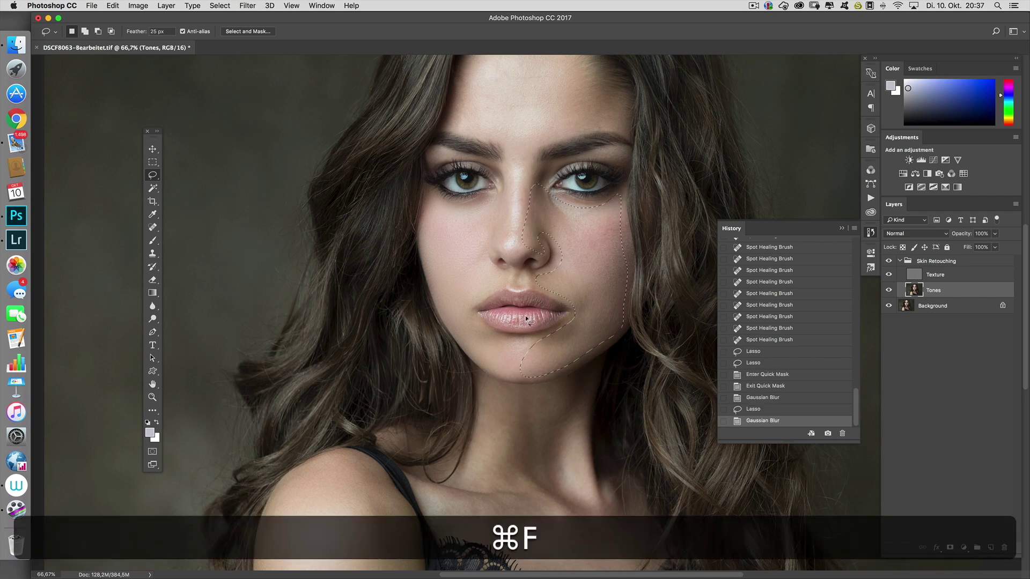
Lasso the bridge of the nose down to its tip and repeat the Gaussian Blur on it.
{"action": "mouse_move", "coordinate": [509, 173]}
{"action": "left_mouse_down"}
{"action": "mouse_move", "coordinate": [502, 241]}
{"action": "mouse_move", "coordinate": [526, 200]}
{"action": "mouse_move", "coordinate": [518, 163]}
{"action": "mouse_move", "coordinate": [510, 173]}
{"action": "left_mouse_up"}
{"action": "key", "text": "super"}
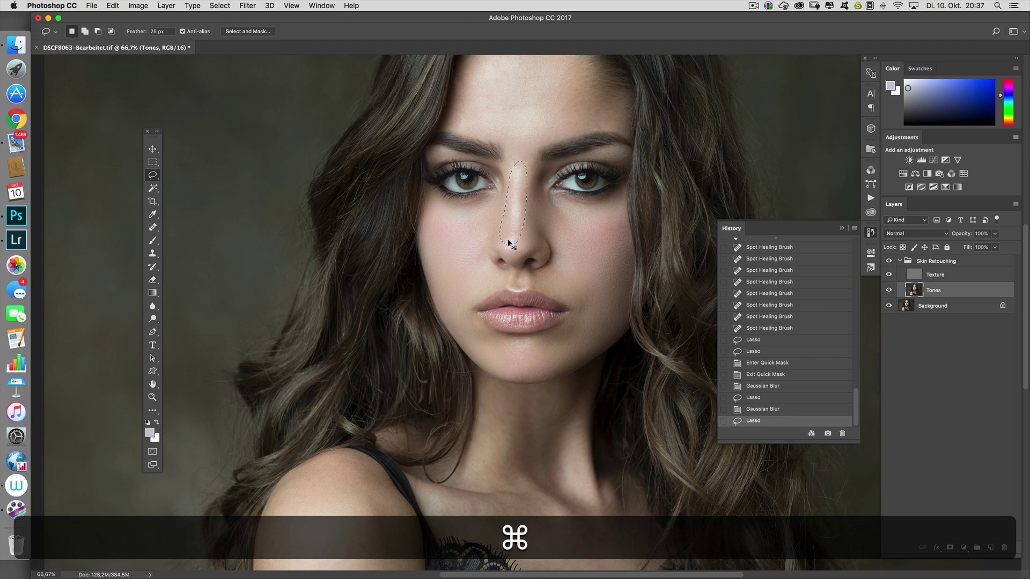
{"action": "key", "text": "super+f"}
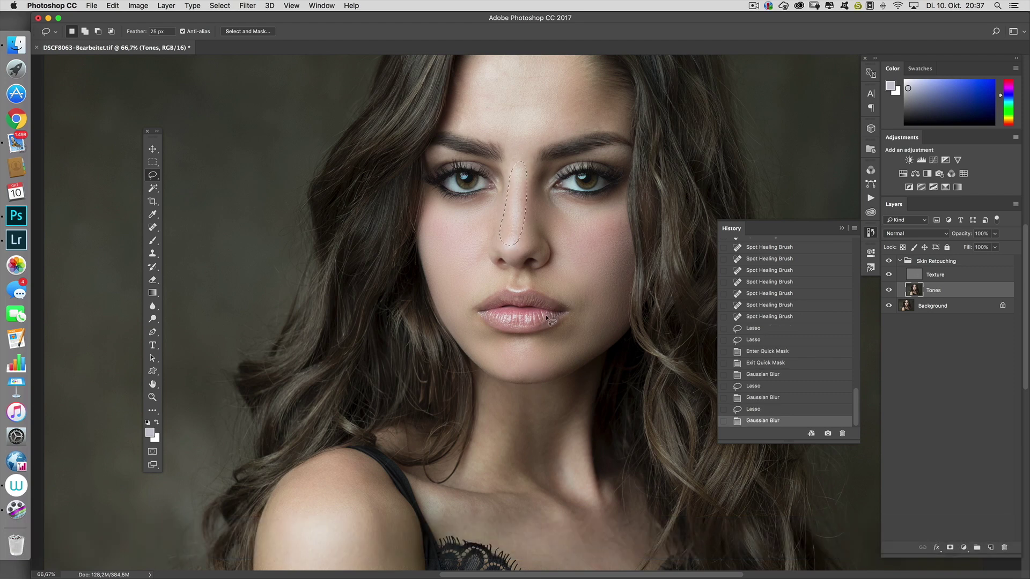
Lasso the forehead between the hairline and the eyebrows and blur it with the same Gaussian Blur.
{"action": "key", "text": "space"}
{"action": "left_click_drag", "start_coordinate": [565, 259], "coordinate": [555, 417]}
{"action": "mouse_move", "coordinate": [451, 184]}
{"action": "left_mouse_down"}
{"action": "mouse_move", "coordinate": [431, 251]}
{"action": "mouse_move", "coordinate": [470, 257]}
{"action": "mouse_move", "coordinate": [494, 280]}
{"action": "mouse_move", "coordinate": [597, 253]}
{"action": "mouse_move", "coordinate": [612, 239]}
{"action": "mouse_move", "coordinate": [593, 200]}
{"action": "left_mouse_up"}
{"action": "left_click_drag", "start_coordinate": [506, 166], "coordinate": [507, 166]}
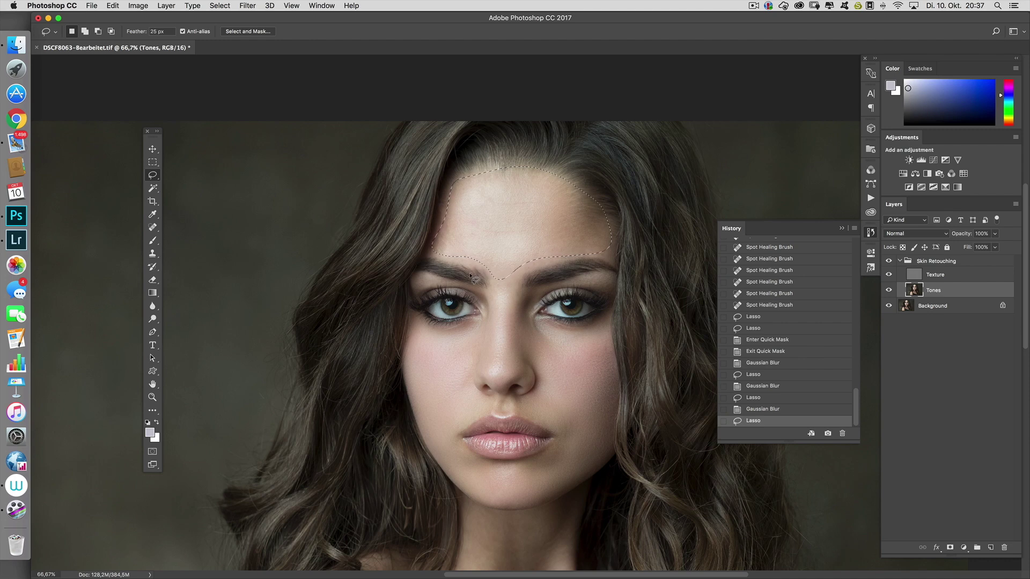
{"action": "key", "text": "super"}
{"action": "key", "text": "super+f"}
Lasso the skin between eyebrow and eyelid on each eye in turn, repeating the Gaussian Blur on each patch.
{"action": "key", "text": "space"}
{"action": "left_click_drag", "start_coordinate": [620, 343], "coordinate": [593, 211]}
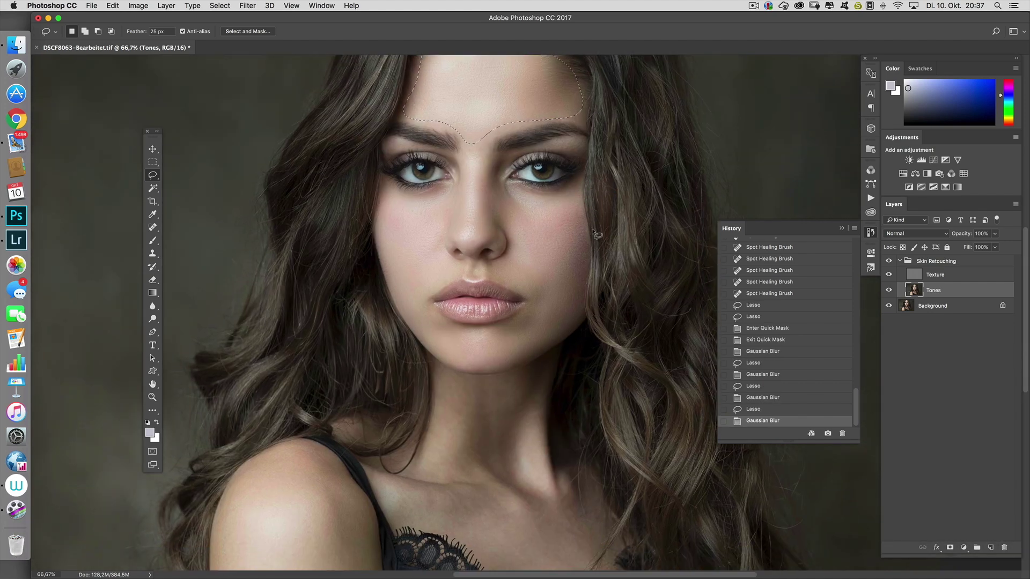
{"action": "mouse_move", "coordinate": [391, 154]}
{"action": "left_mouse_down"}
{"action": "mouse_move", "coordinate": [387, 142]}
{"action": "mouse_move", "coordinate": [384, 153]}
{"action": "mouse_move", "coordinate": [410, 150]}
{"action": "mouse_move", "coordinate": [388, 152]}
{"action": "left_mouse_up"}
{"action": "key", "text": "super+f"}
{"action": "mouse_move", "coordinate": [561, 146]}
{"action": "left_mouse_down"}
{"action": "mouse_move", "coordinate": [582, 153]}
{"action": "mouse_move", "coordinate": [561, 146]}
{"action": "left_mouse_up"}
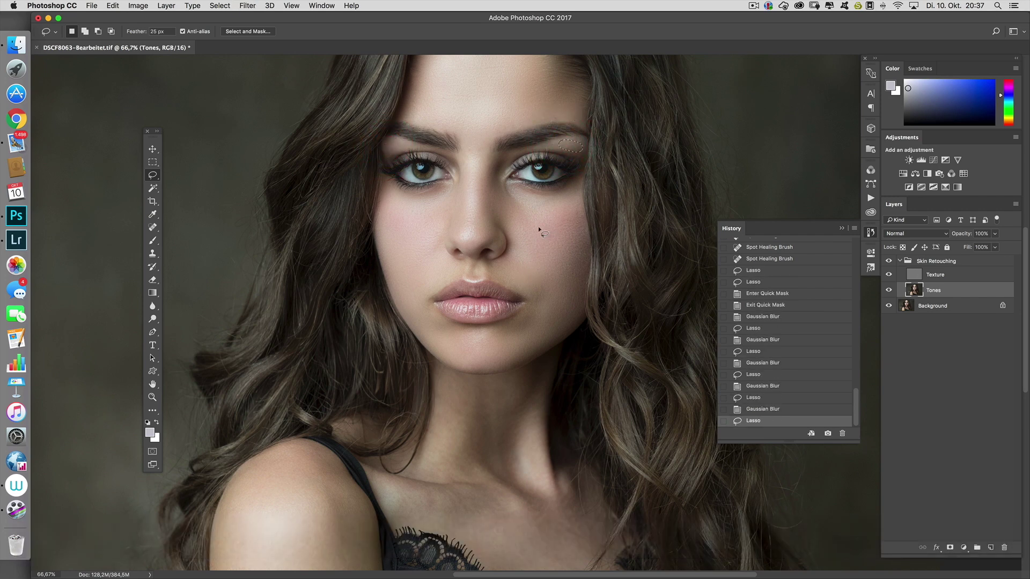
{"action": "key", "text": "super+f"}
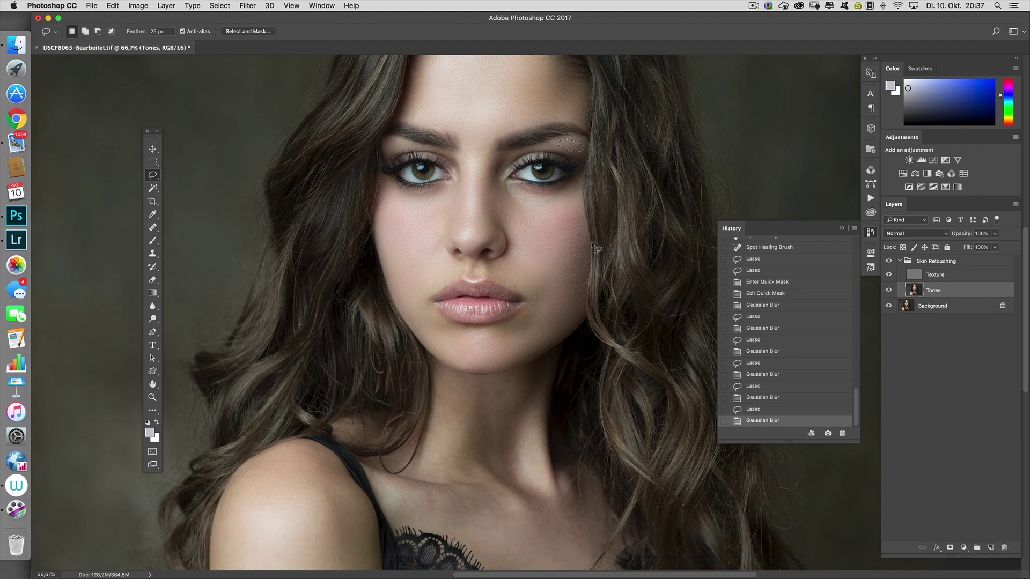
Lasso the small area between the eyebrows, repeat the Gaussian Blur there and clear the selection.
{"action": "key", "text": "space"}
{"action": "left_click_drag", "start_coordinate": [615, 252], "coordinate": [612, 321]}
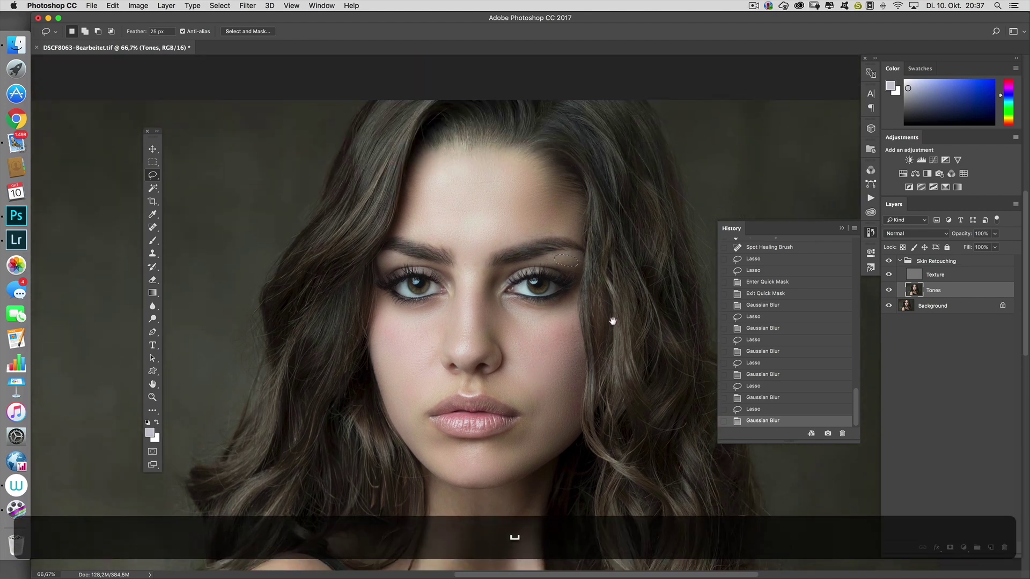
{"action": "mouse_move", "coordinate": [462, 254]}
{"action": "left_mouse_down"}
{"action": "mouse_move", "coordinate": [466, 277]}
{"action": "mouse_move", "coordinate": [474, 248]}
{"action": "left_mouse_up"}
{"action": "key", "text": "super+f"}
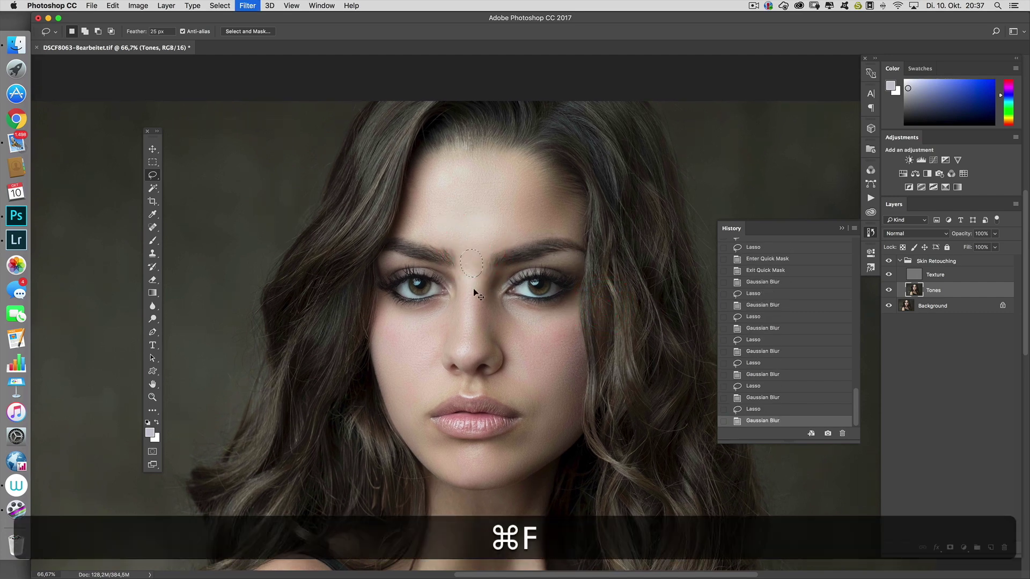
{"action": "key", "text": "super+d"}
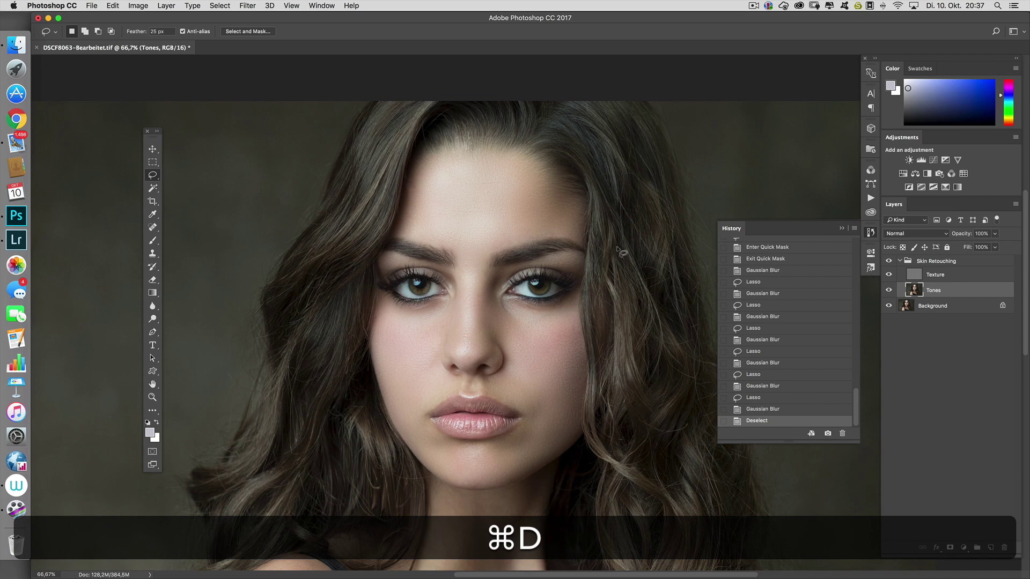
Lasso the front of the neck from below the chin down to the collarbones.
{"action": "left_click_drag", "start_coordinate": [574, 427], "coordinate": [584, 203]}
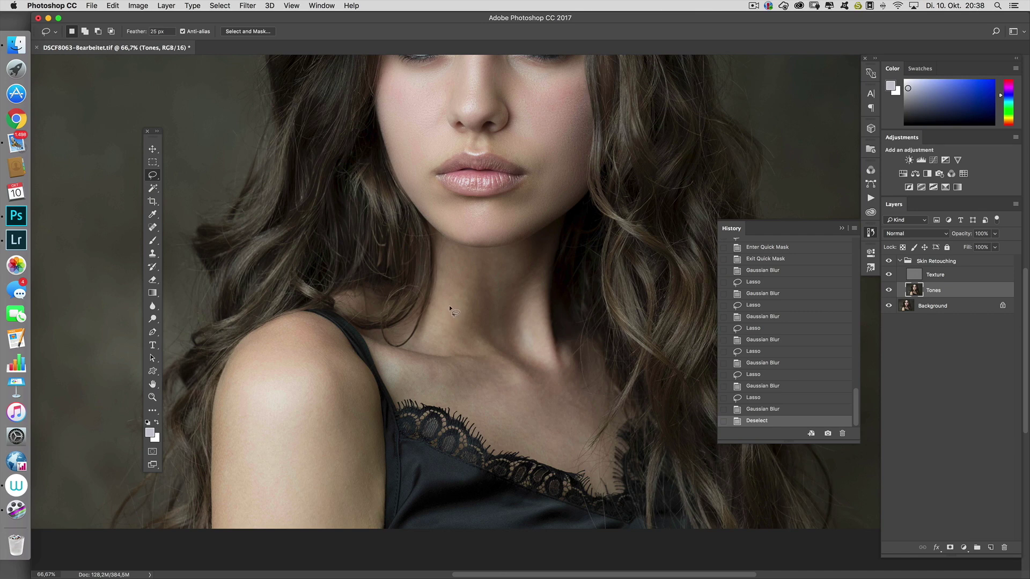
{"action": "mouse_move", "coordinate": [441, 247]}
{"action": "left_mouse_down"}
{"action": "mouse_move", "coordinate": [420, 341]}
{"action": "mouse_move", "coordinate": [466, 349]}
{"action": "mouse_move", "coordinate": [484, 336]}
{"action": "mouse_move", "coordinate": [521, 354]}
{"action": "mouse_move", "coordinate": [543, 346]}
{"action": "mouse_move", "coordinate": [546, 234]}
{"action": "mouse_move", "coordinate": [503, 255]}
{"action": "mouse_move", "coordinate": [441, 248]}
{"action": "left_mouse_up"}
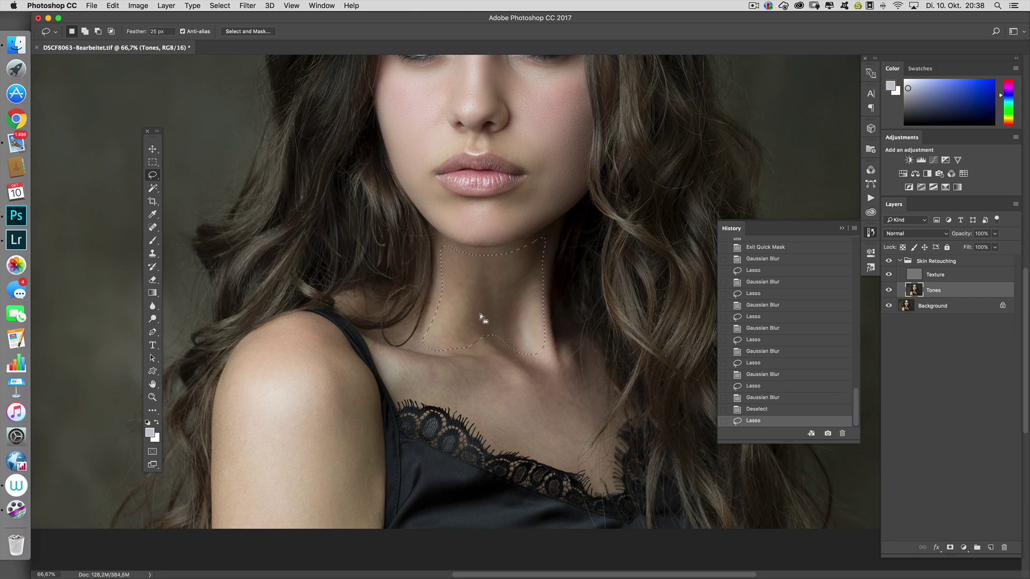
{"action": "key", "text": "super+f"}
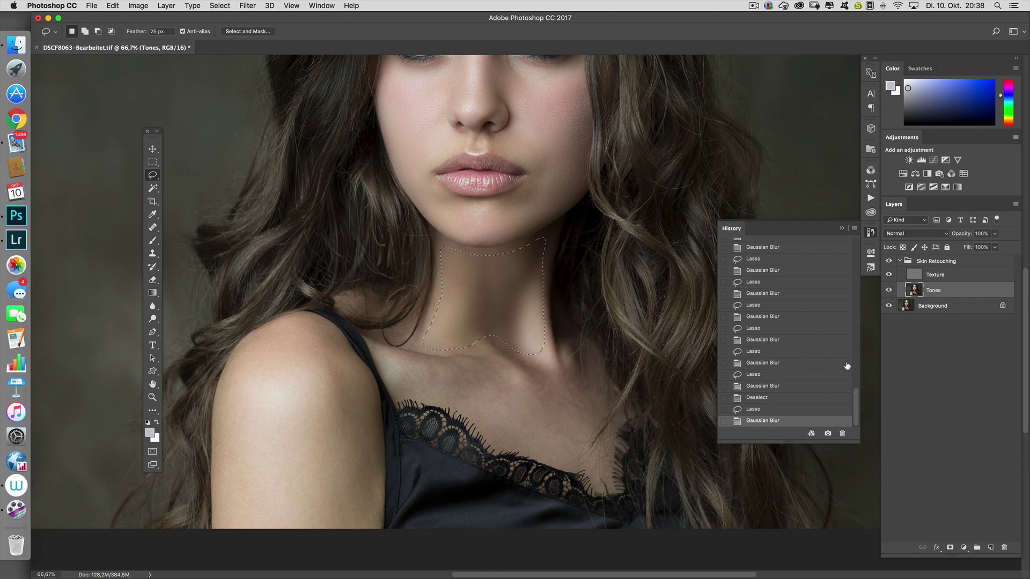
{"action": "left_click", "coordinate": [112, 7]}
{"action": "left_click", "coordinate": [133, 18]}
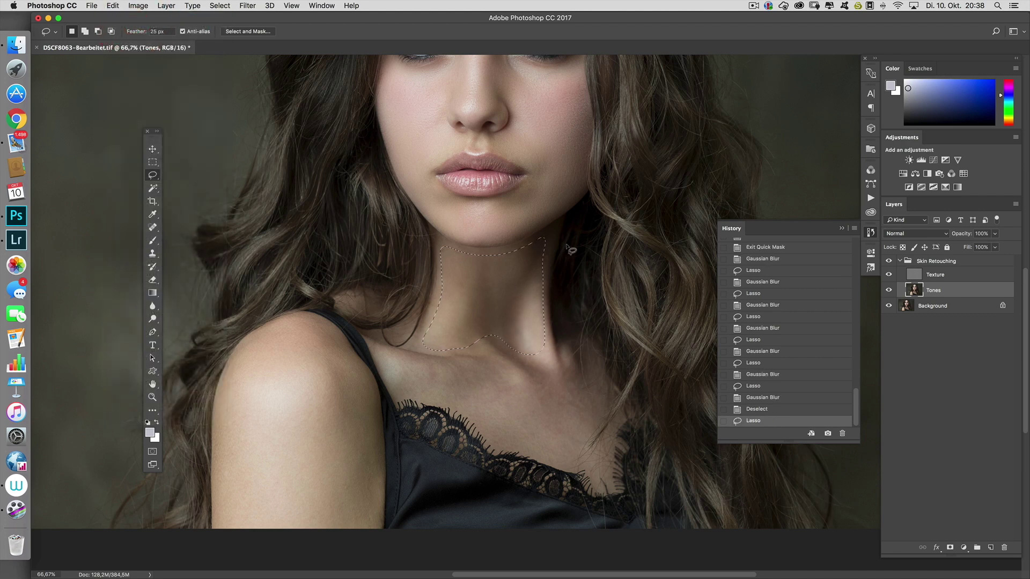
Apply a Gaussian Blur with a radius of 13.4 pixels to the lassoed neck on the Tones layer.
{"action": "left_click", "coordinate": [250, 7]}
{"action": "mouse_move", "coordinate": [280, 167]}
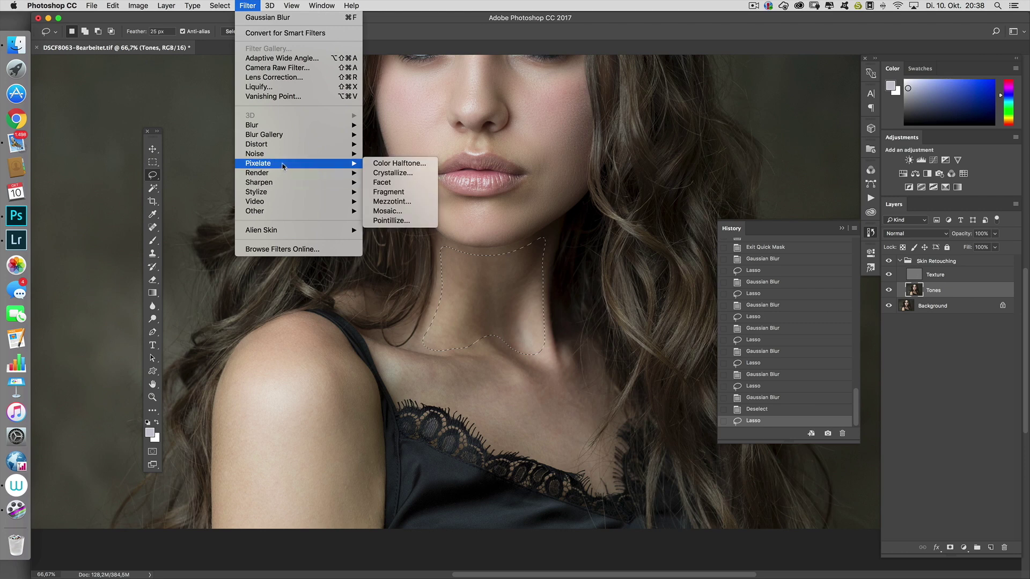
{"action": "mouse_move", "coordinate": [279, 130]}
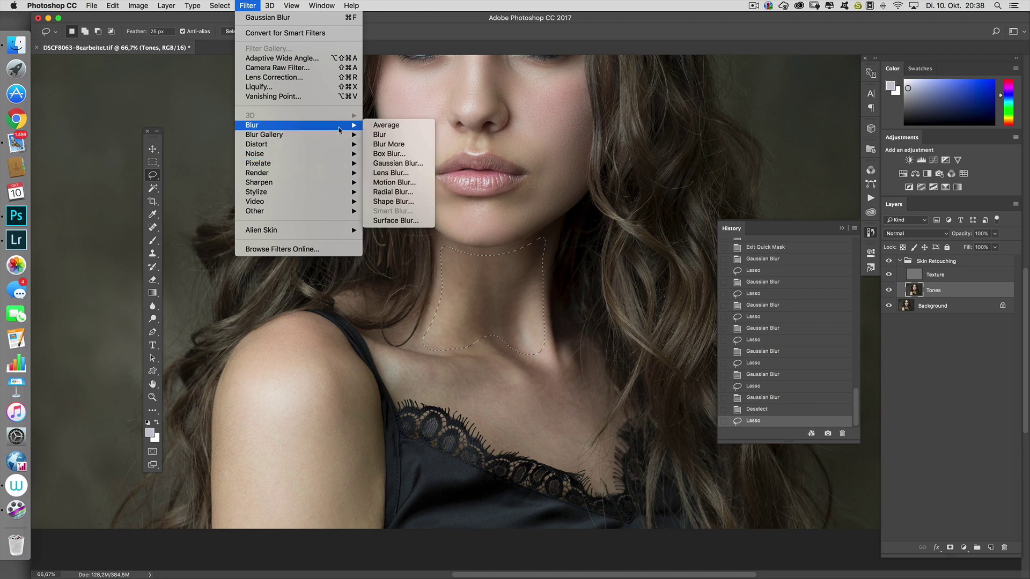
{"action": "left_click", "coordinate": [410, 163]}
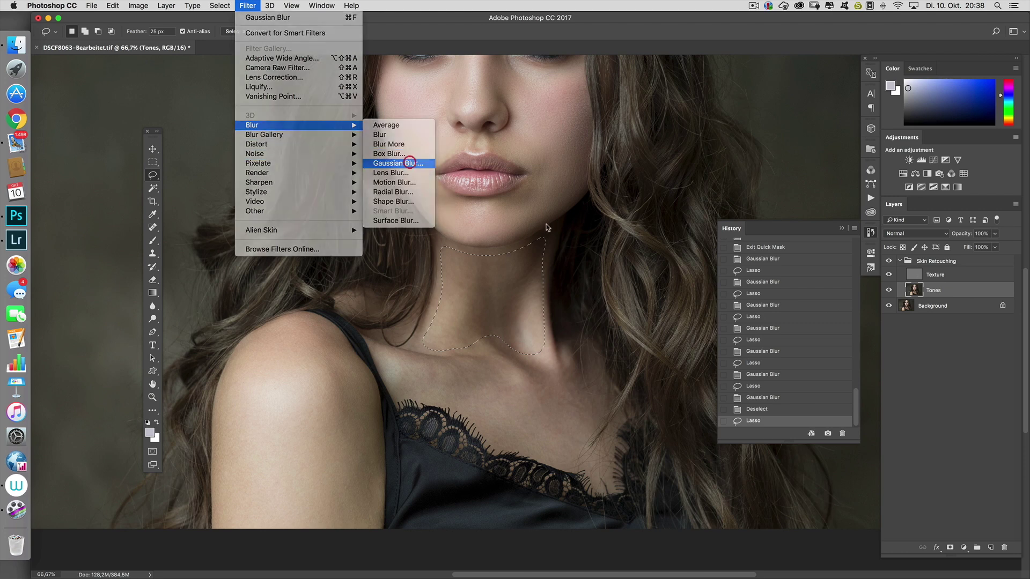
{"action": "left_click_drag", "start_coordinate": [691, 308], "coordinate": [687, 325]}
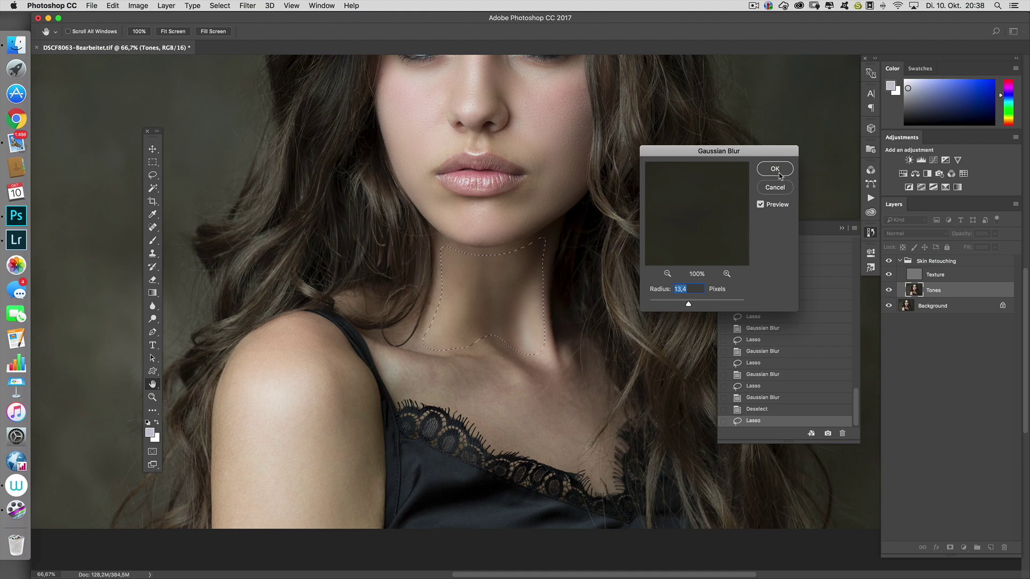
{"action": "left_click", "coordinate": [775, 169]}
Lasso the collarbone and chest skin above the lace neckline and repeat the Gaussian Blur on it.
{"action": "key", "text": "l"}
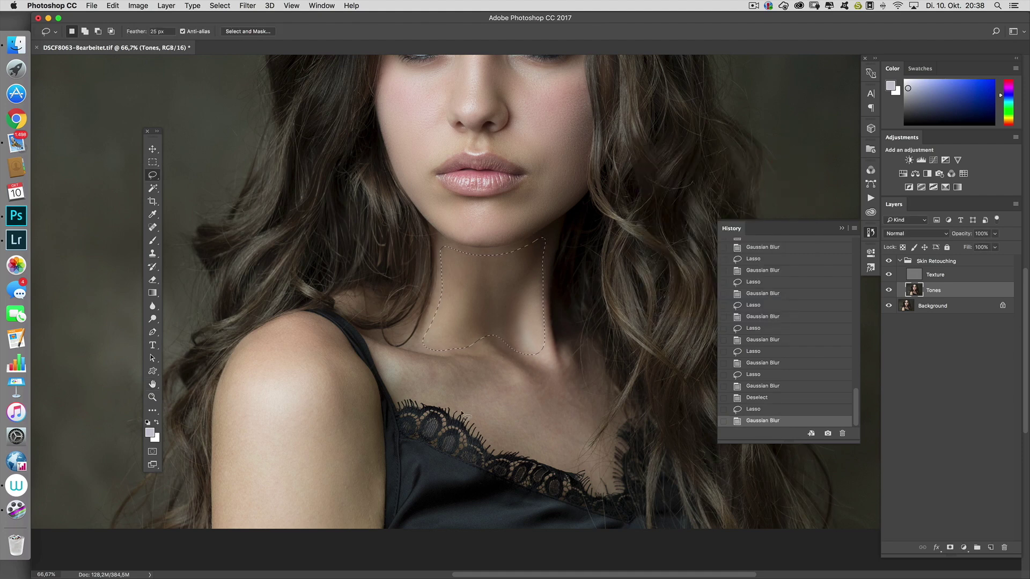
{"action": "mouse_move", "coordinate": [382, 355]}
{"action": "left_mouse_down"}
{"action": "mouse_move", "coordinate": [404, 394]}
{"action": "mouse_move", "coordinate": [459, 407]}
{"action": "mouse_move", "coordinate": [519, 447]}
{"action": "mouse_move", "coordinate": [603, 476]}
{"action": "mouse_move", "coordinate": [605, 391]}
{"action": "mouse_move", "coordinate": [597, 362]}
{"action": "mouse_move", "coordinate": [567, 349]}
{"action": "left_mouse_up"}
{"action": "mouse_move", "coordinate": [479, 344]}
{"action": "left_mouse_down"}
{"action": "mouse_move", "coordinate": [430, 360]}
{"action": "mouse_move", "coordinate": [382, 352]}
{"action": "left_mouse_up"}
{"action": "key", "text": "super+f"}
Lasso the bare shoulder and upper arm, repeat the Gaussian Blur there and clear the selection.
{"action": "mouse_move", "coordinate": [221, 393]}
{"action": "left_mouse_down"}
{"action": "mouse_move", "coordinate": [220, 525]}
{"action": "mouse_move", "coordinate": [296, 553]}
{"action": "mouse_move", "coordinate": [375, 547]}
{"action": "mouse_move", "coordinate": [374, 424]}
{"action": "mouse_move", "coordinate": [341, 341]}
{"action": "mouse_move", "coordinate": [287, 317]}
{"action": "mouse_move", "coordinate": [258, 333]}
{"action": "mouse_move", "coordinate": [222, 394]}
{"action": "left_mouse_up"}
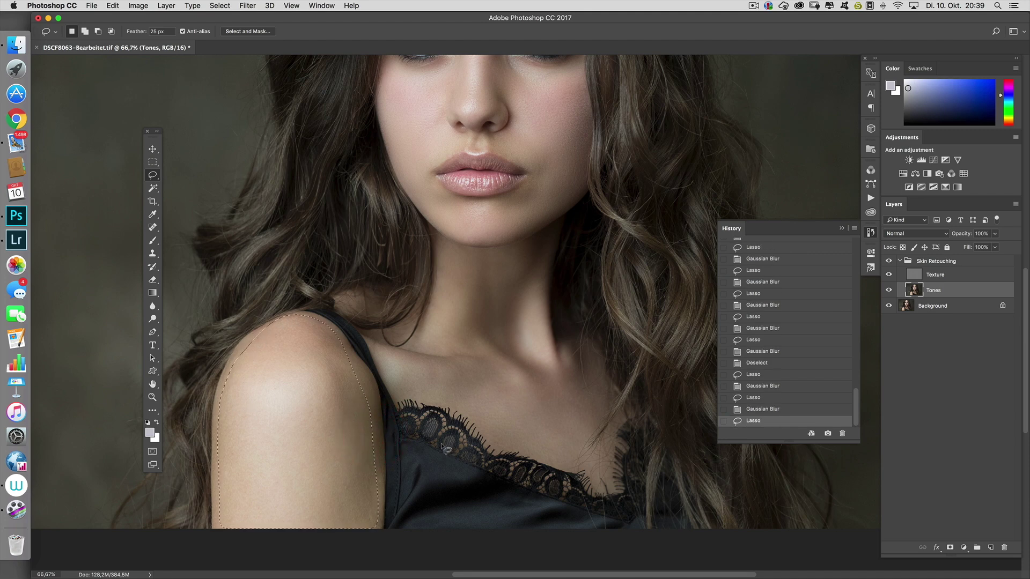
{"action": "key", "text": "super+f"}
{"action": "key", "text": "super+d"}
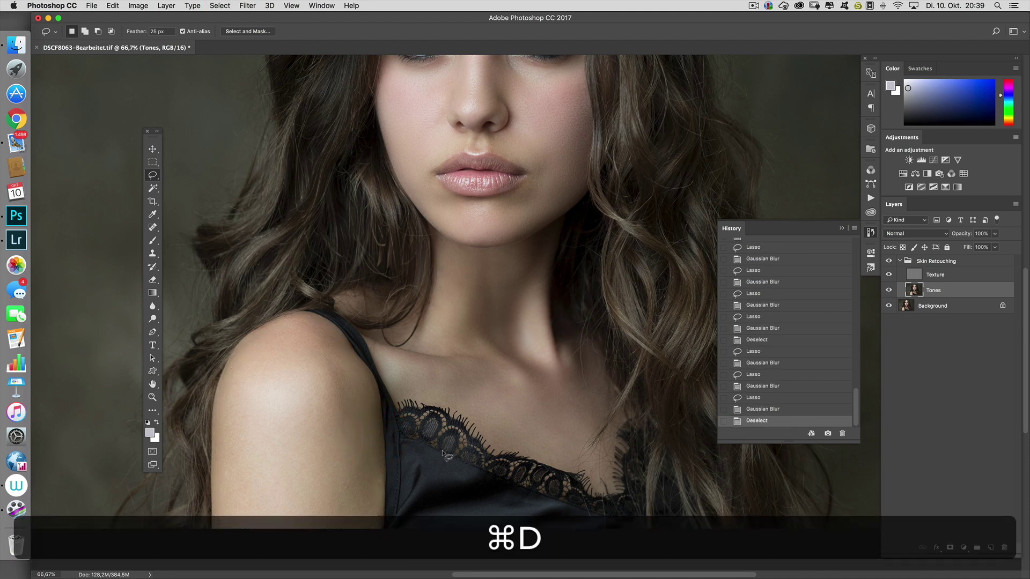
Lasso small leftover patches along the neck's edge beside the hair, repeating the Gaussian Blur on each.
{"action": "mouse_move", "coordinate": [403, 326]}
{"action": "left_mouse_down"}
{"action": "mouse_move", "coordinate": [392, 336]}
{"action": "mouse_move", "coordinate": [401, 321]}
{"action": "mouse_move", "coordinate": [418, 343]}
{"action": "mouse_move", "coordinate": [431, 320]}
{"action": "left_mouse_up"}
{"action": "key", "text": "super+f"}
{"action": "key", "text": "super+f"}
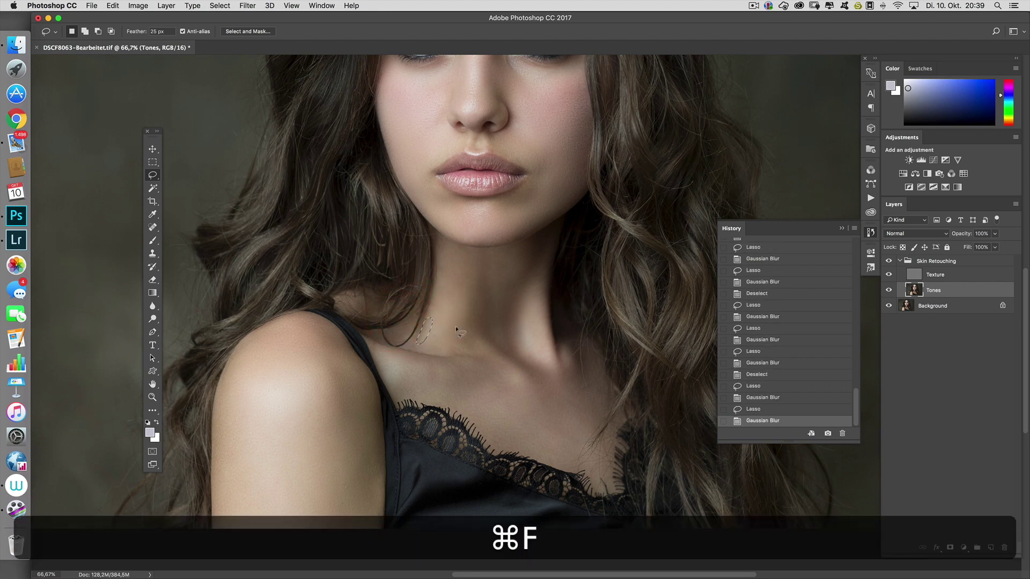
{"action": "mouse_move", "coordinate": [440, 273]}
{"action": "left_mouse_down"}
{"action": "mouse_move", "coordinate": [435, 318]}
{"action": "mouse_move", "coordinate": [460, 287]}
{"action": "mouse_move", "coordinate": [451, 262]}
{"action": "left_mouse_up"}
{"action": "key", "text": "super+f"}
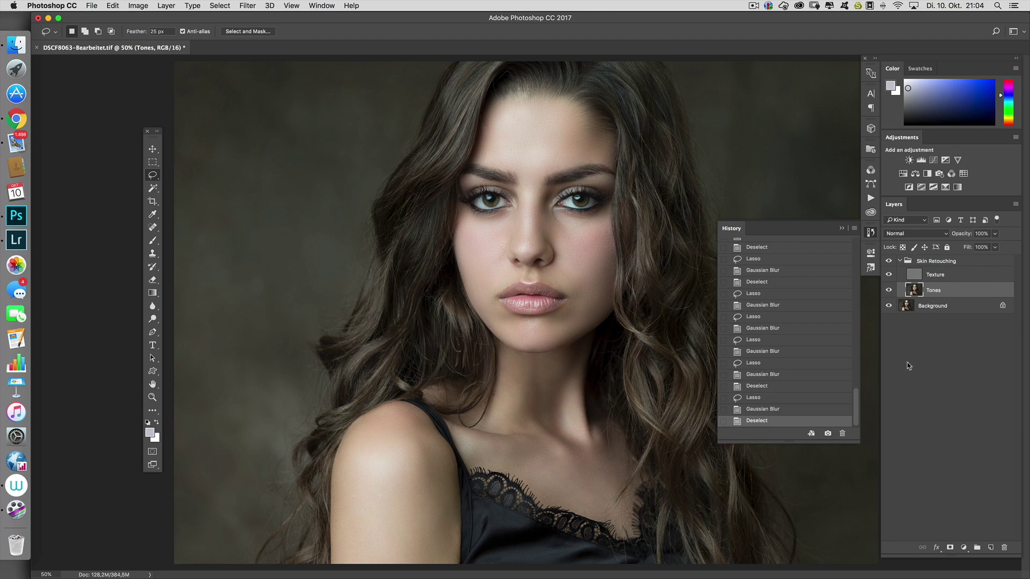
Compare the face at 100% with the Skin Retouching group hidden and shown to check the before and after.
{"action": "left_click", "coordinate": [889, 262]}
{"action": "left_click", "coordinate": [581, 252]}
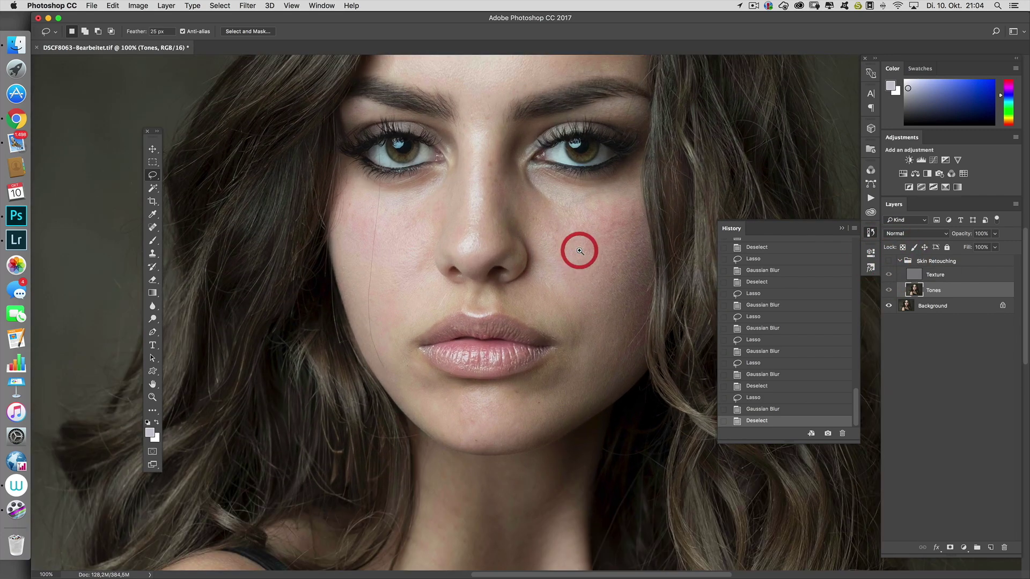
{"action": "left_click", "coordinate": [579, 251]}
{"action": "left_click_drag", "start_coordinate": [578, 259], "coordinate": [567, 343]}
{"action": "left_click", "coordinate": [615, 339]}
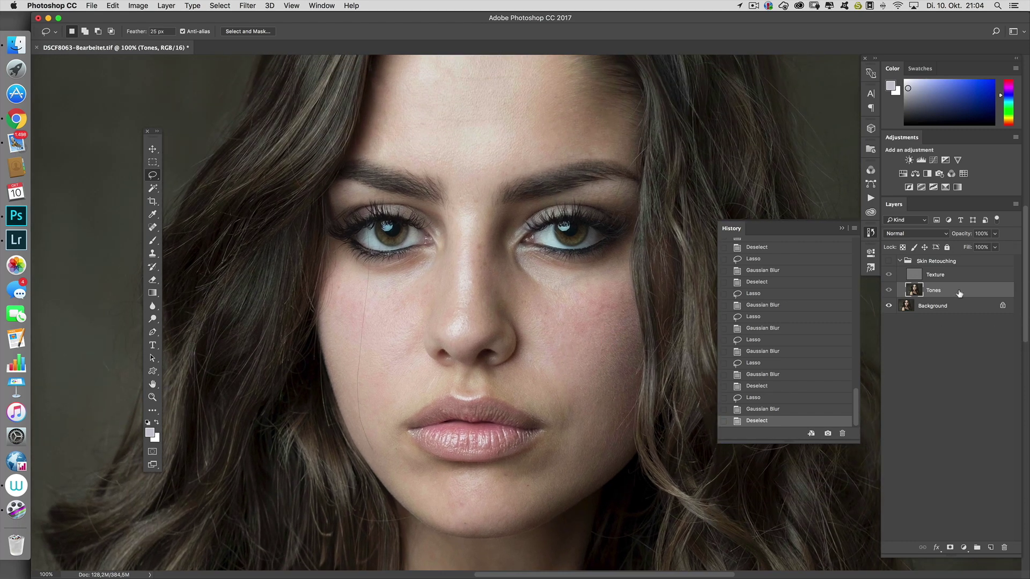
{"action": "left_click", "coordinate": [888, 261]}
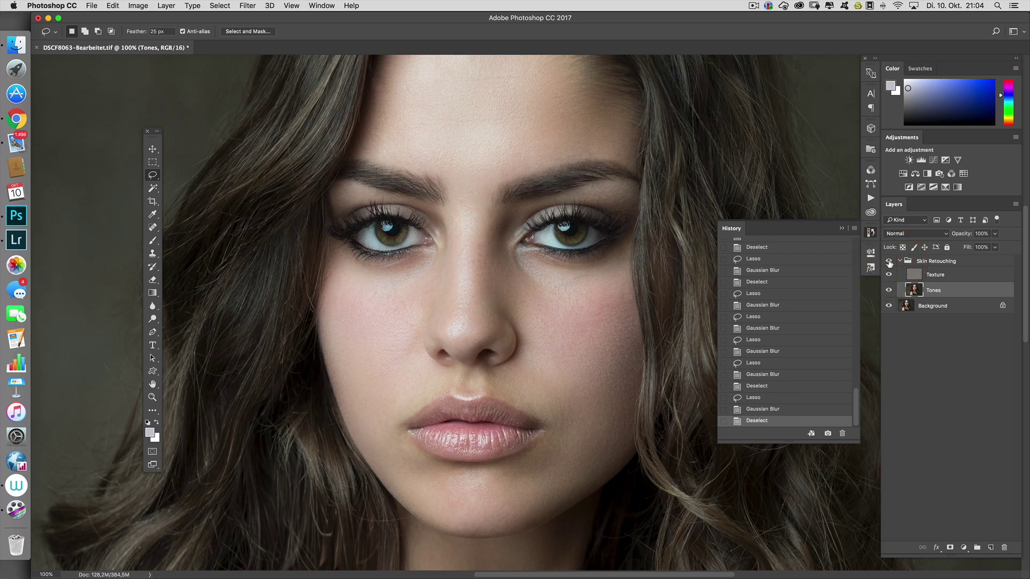
{"action": "left_click", "coordinate": [888, 262]}
{"action": "left_click", "coordinate": [889, 262]}
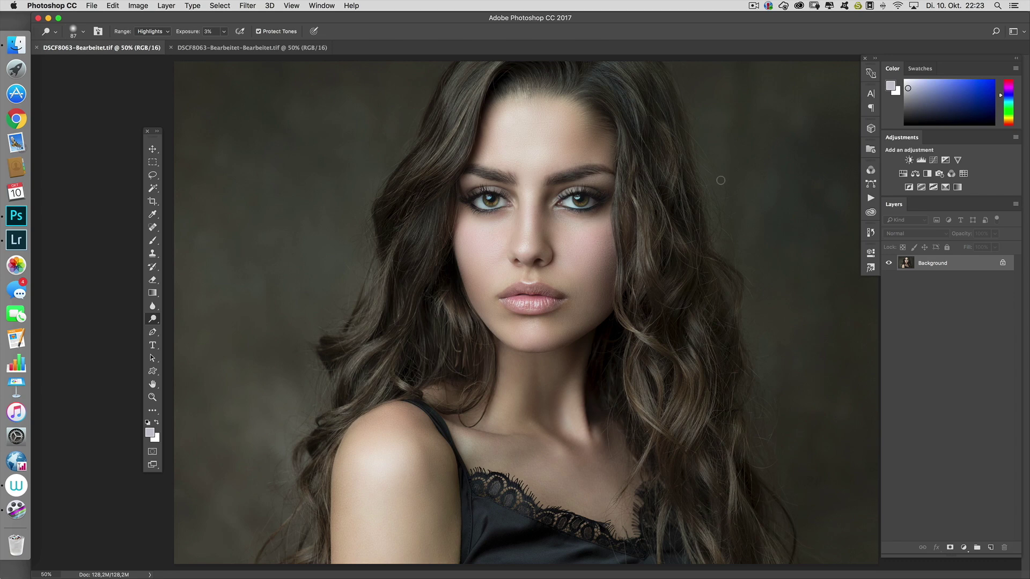
Compare DSCF8063-Bearbeitet.tif with DSCF8063-Bearbeitet-Bearbeitet.tif and view the latter in full screen mode.
{"action": "left_click", "coordinate": [130, 52]}
{"action": "left_click_drag", "start_coordinate": [130, 52], "coordinate": [144, 47]}
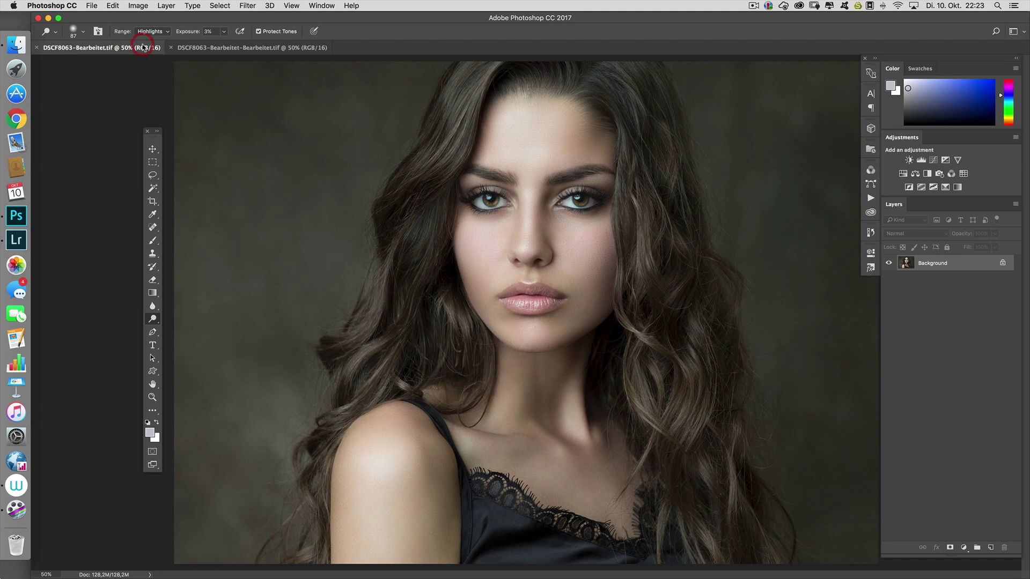
{"action": "left_click", "coordinate": [210, 49]}
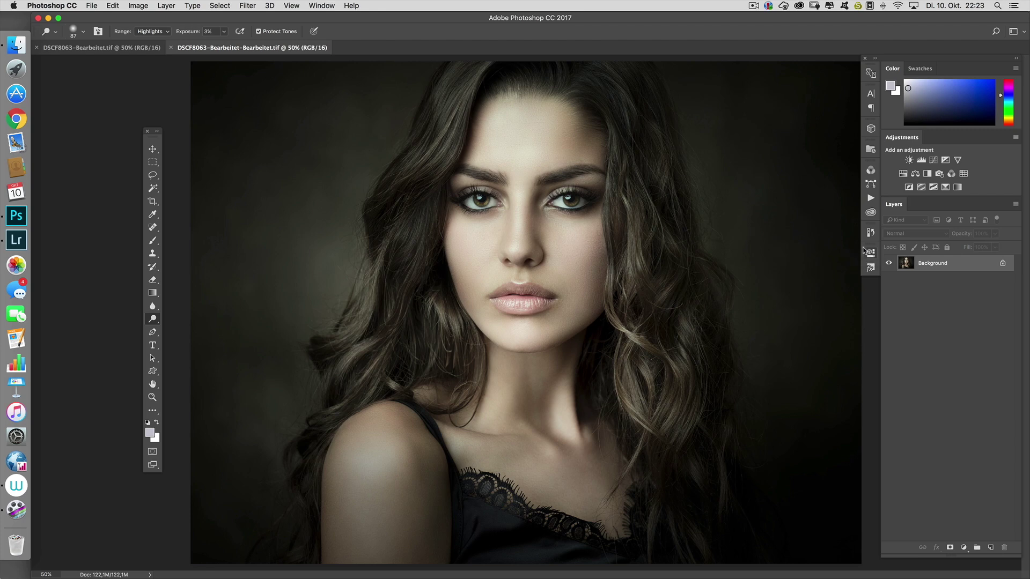
{"action": "key", "text": "f"}
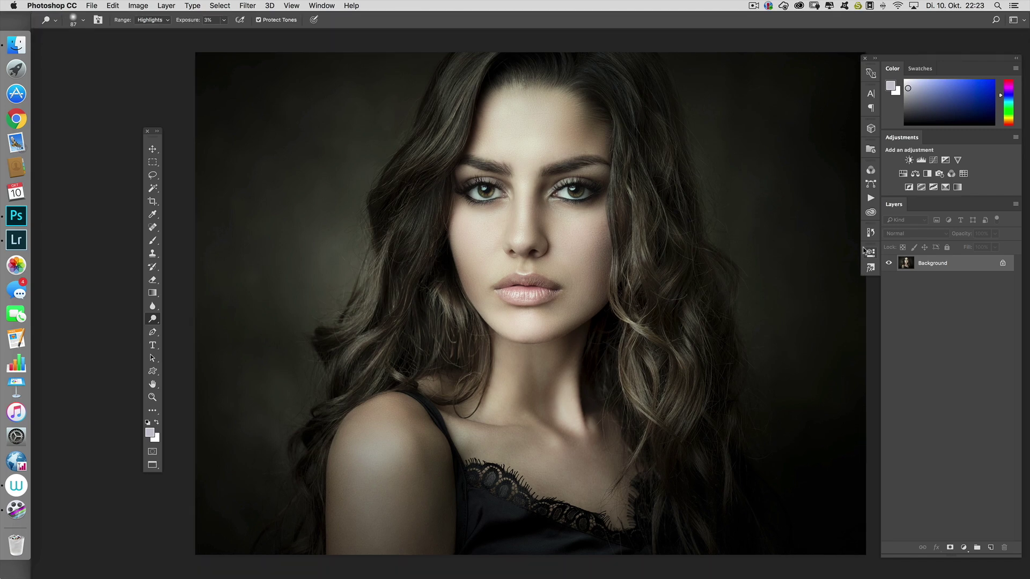
{"action": "key", "text": "f"}
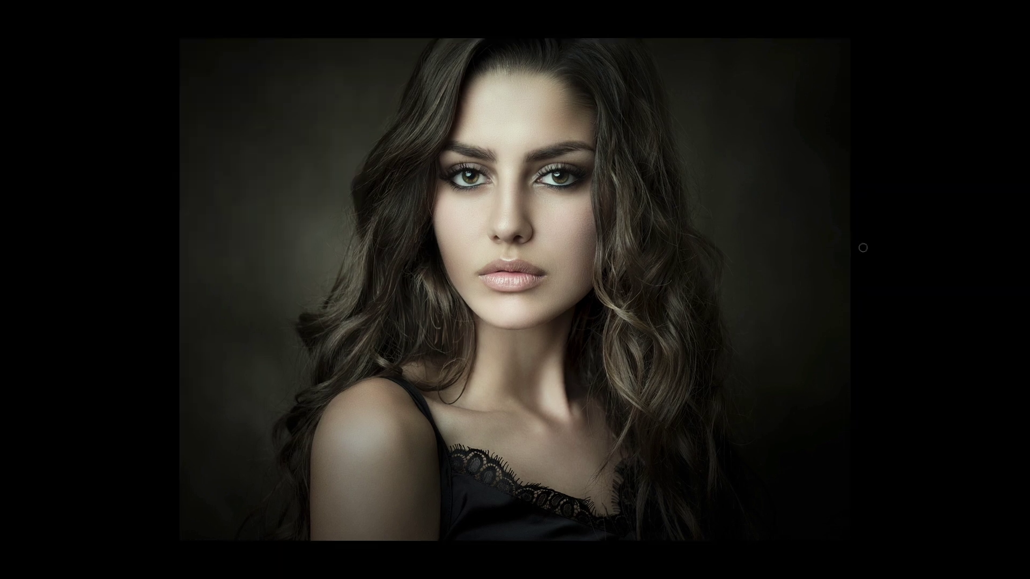